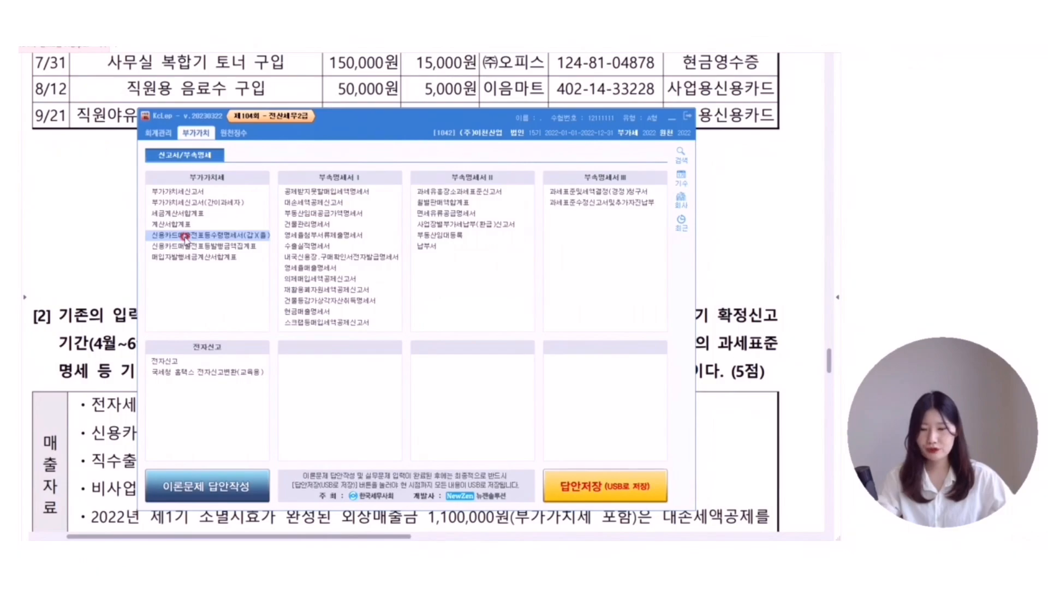
# - Open the credit-card receipt schedule for July–September and enter the 07-31 cash-receipt purchase from (주)오피스, 150,000
pyautogui.click(185, 237)
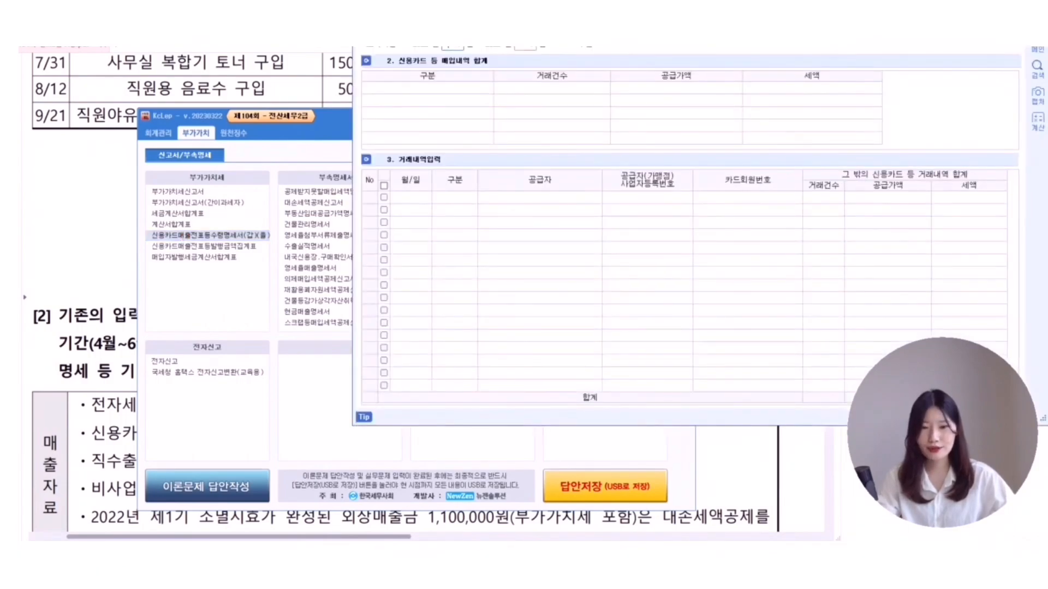
pyautogui.press('Return')
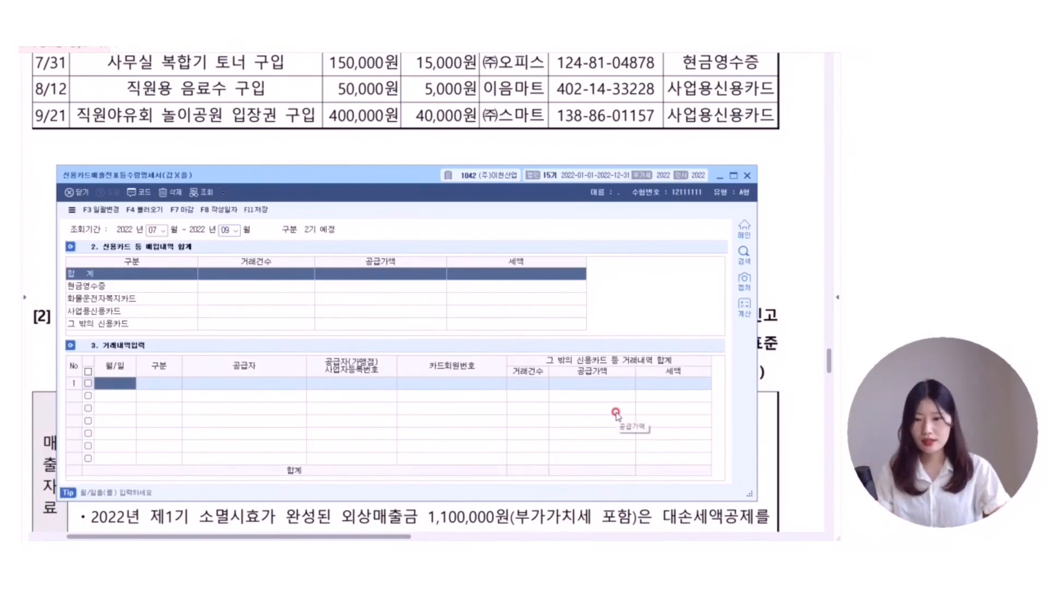
pyautogui.write('07-31')
pyautogui.press('Return')
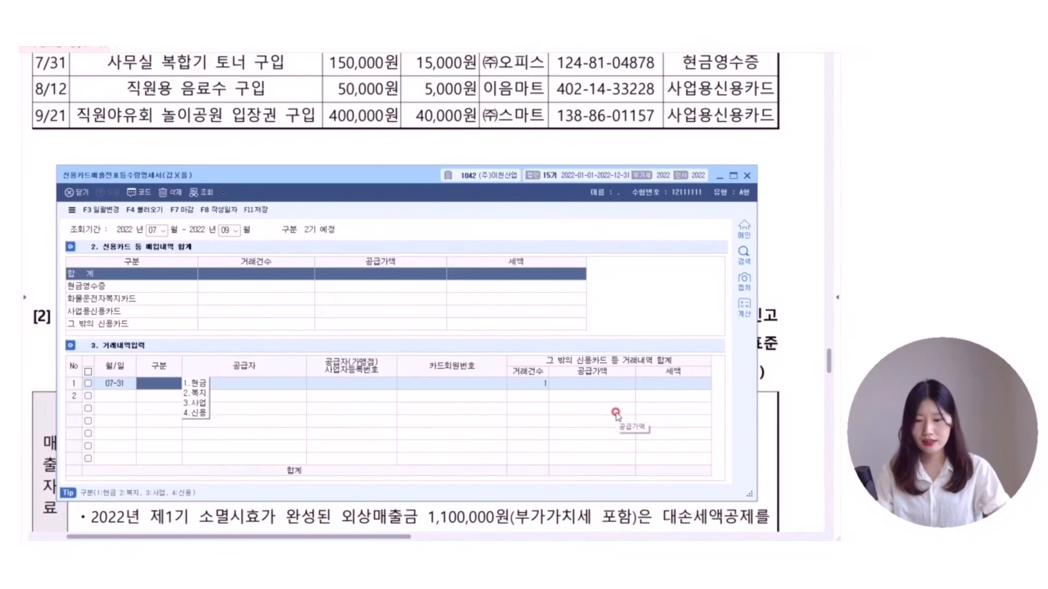
pyautogui.write('1')
pyautogui.press('Return')
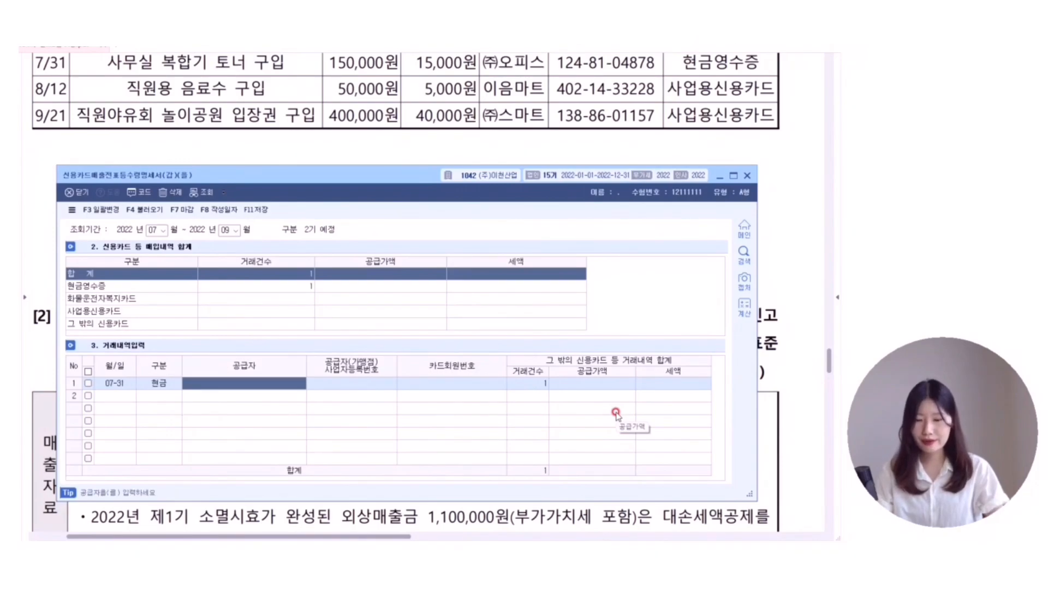
pyautogui.press('F2')
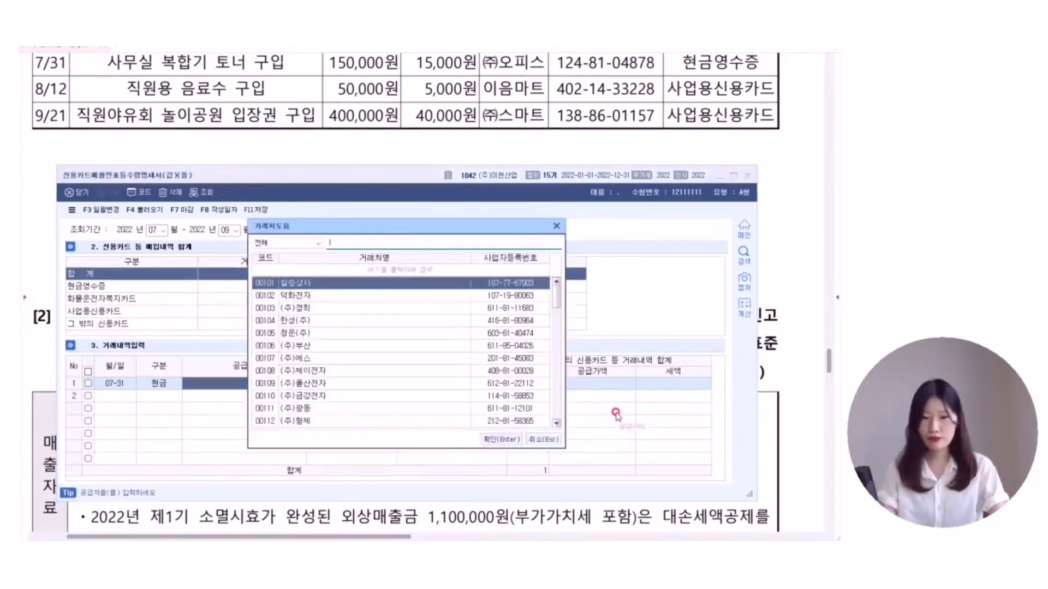
pyautogui.press('Return')
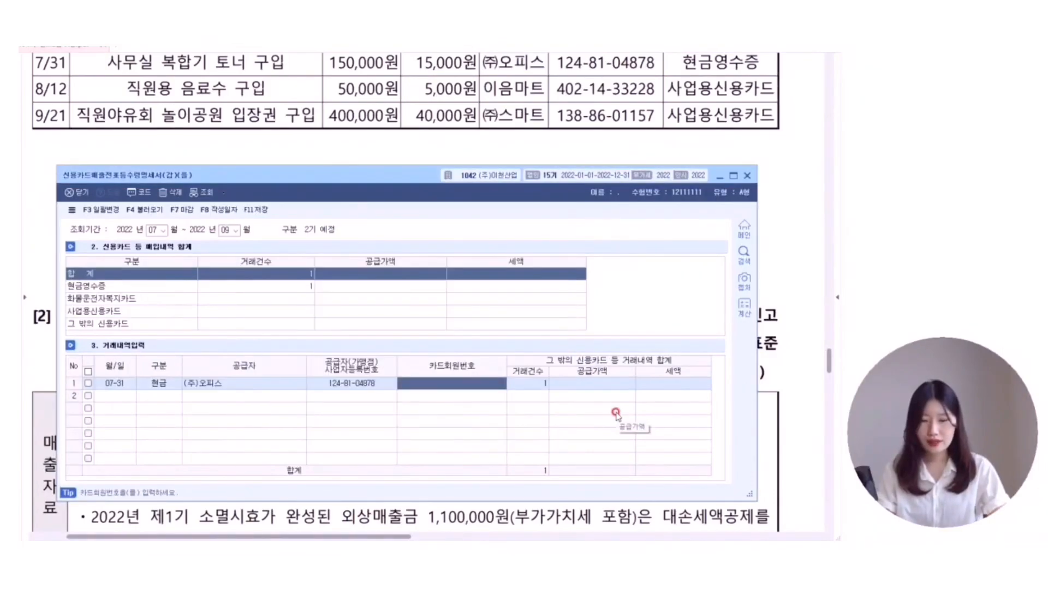
pyautogui.press('Return')
pyautogui.press('Return')
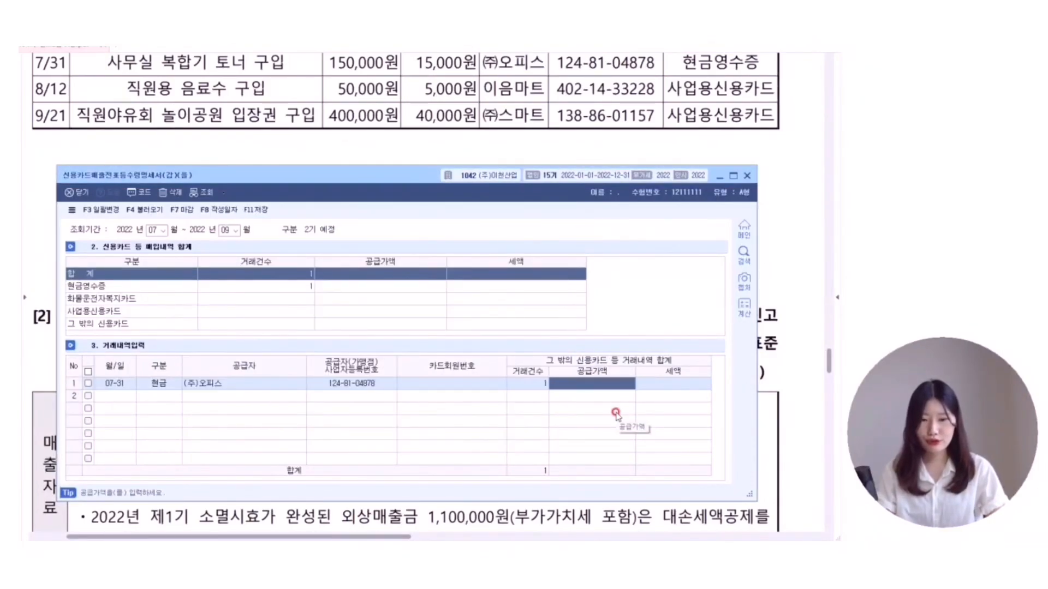
pyautogui.write('150000')
# - Add the 08-12 business-card purchase from 이음마트 with its card and a 50,000 supply amount
pyautogui.press('Return')
pyautogui.press('Return')
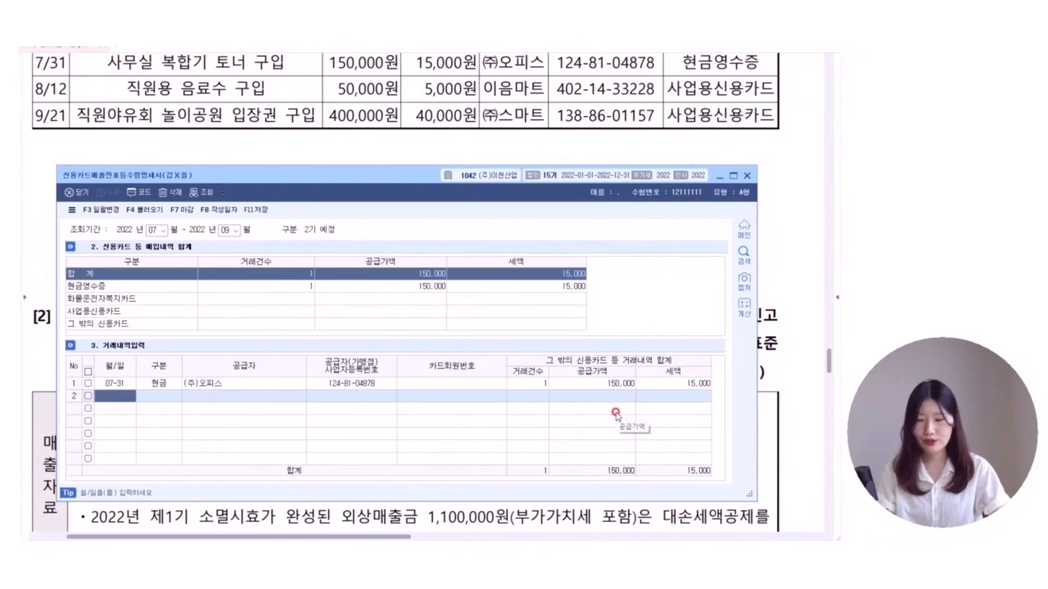
pyautogui.write('0812')
pyautogui.press('Return')
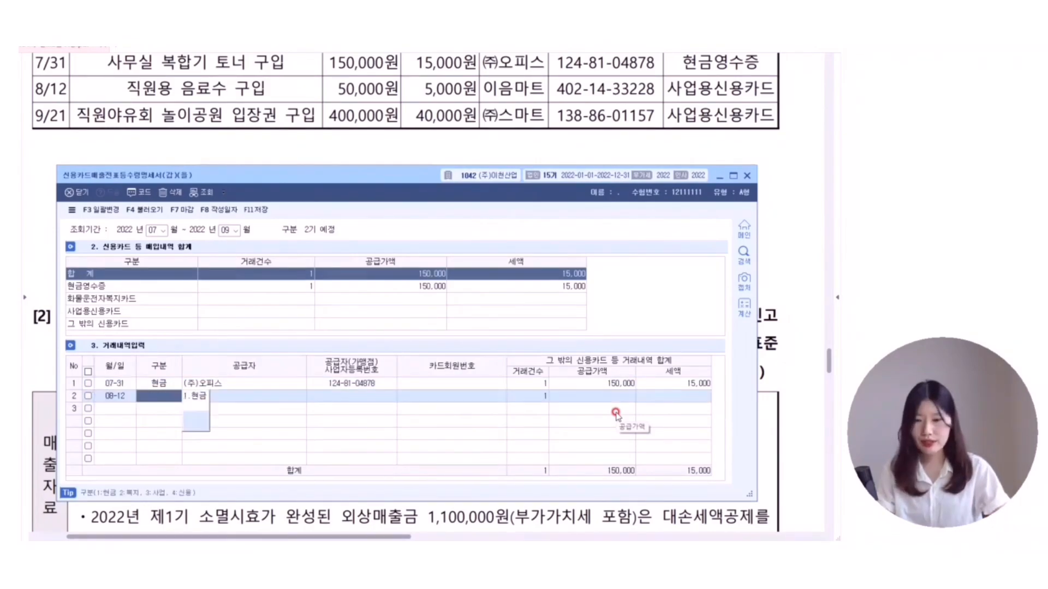
pyautogui.write('3')
pyautogui.press('Return')
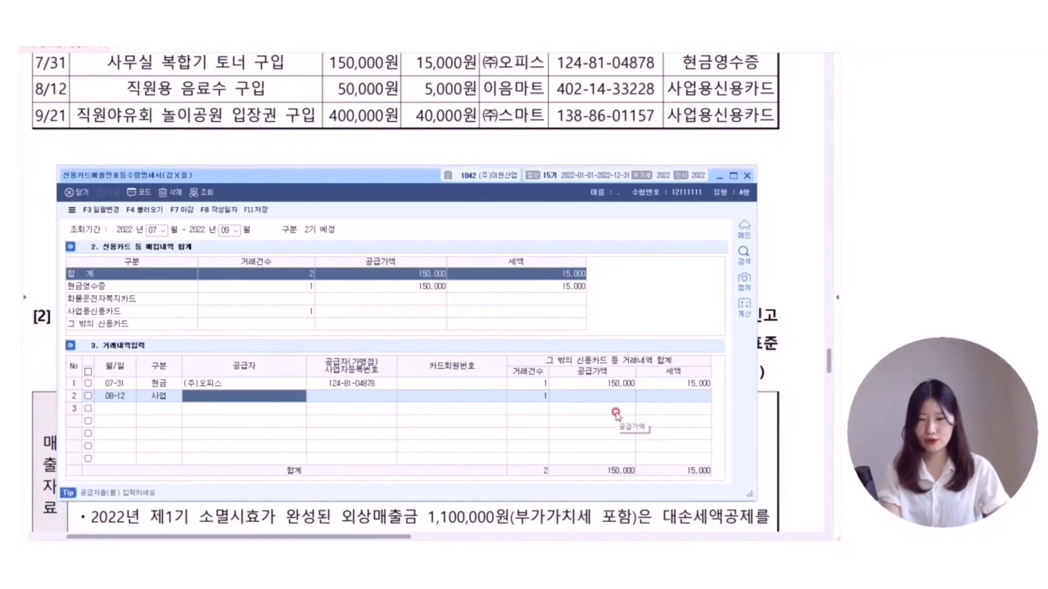
pyautogui.press('F2')
pyautogui.write('이음마트')
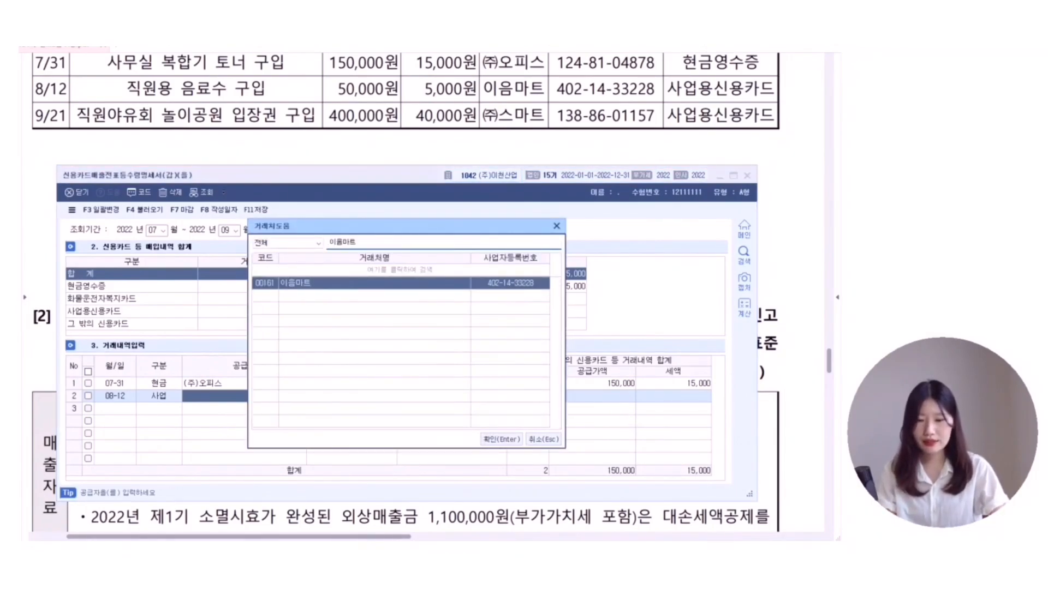
pyautogui.press('Return')
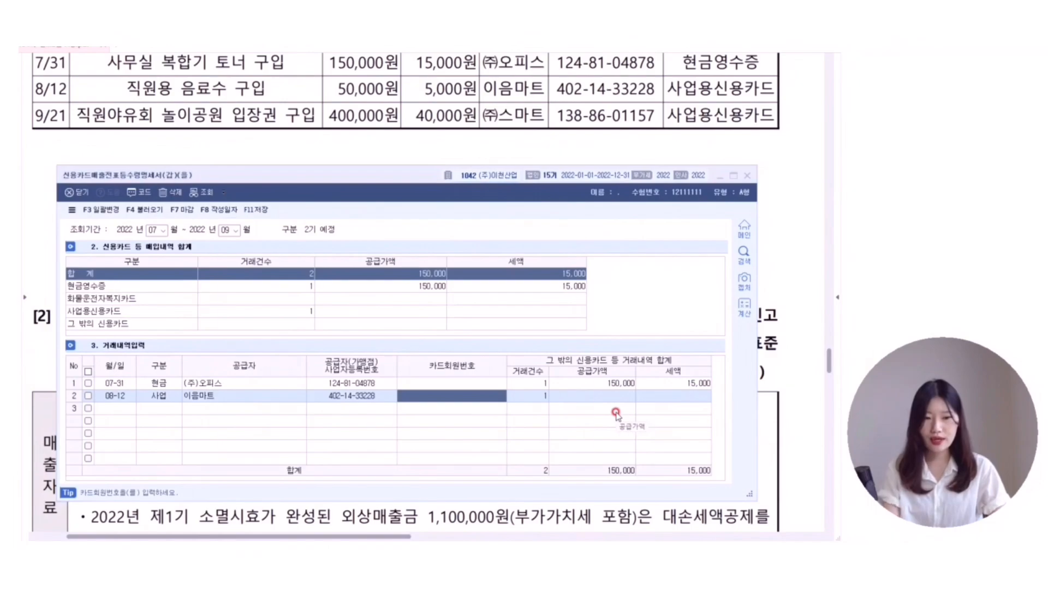
pyautogui.press('F2')
pyautogui.press('Down')
pyautogui.press('Down')
pyautogui.press('Return')
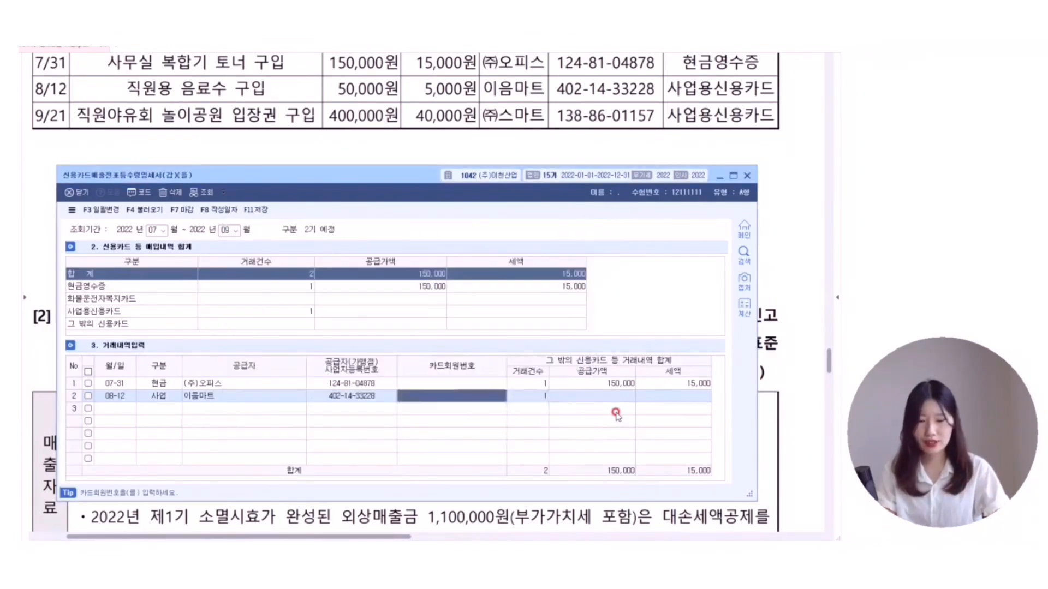
pyautogui.press('Return')
pyautogui.write('50000')
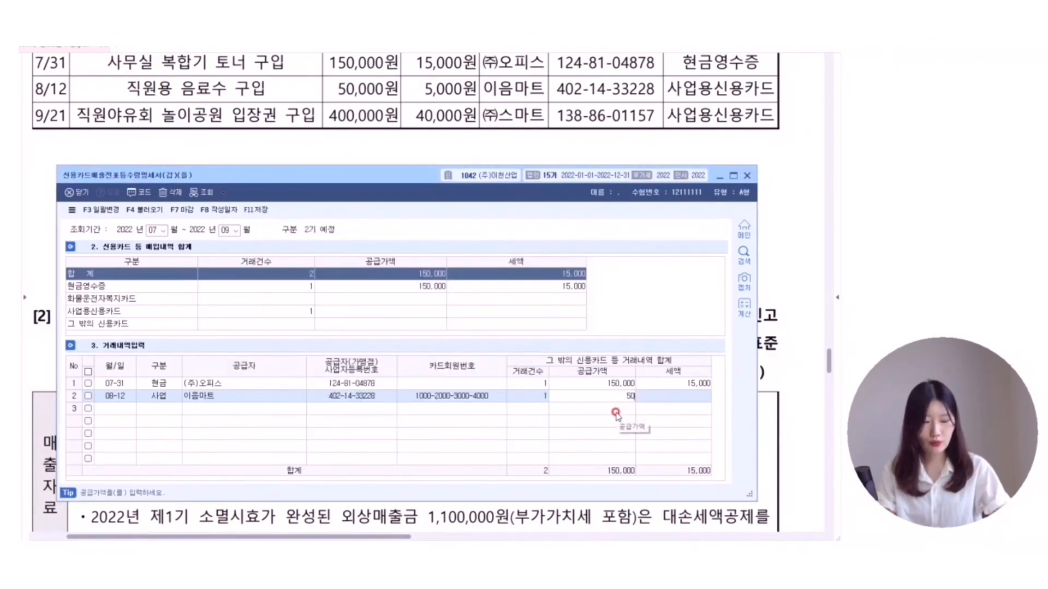
pyautogui.press('Return')
pyautogui.press('Return')
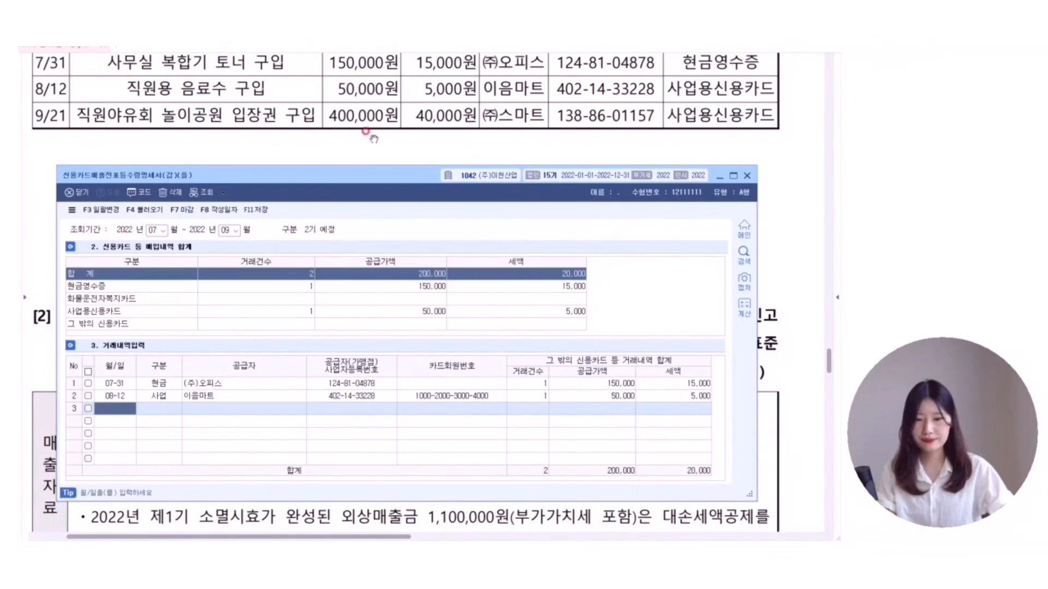
pyautogui.click(370, 136)
pyautogui.scroll(-5, 375, 164)
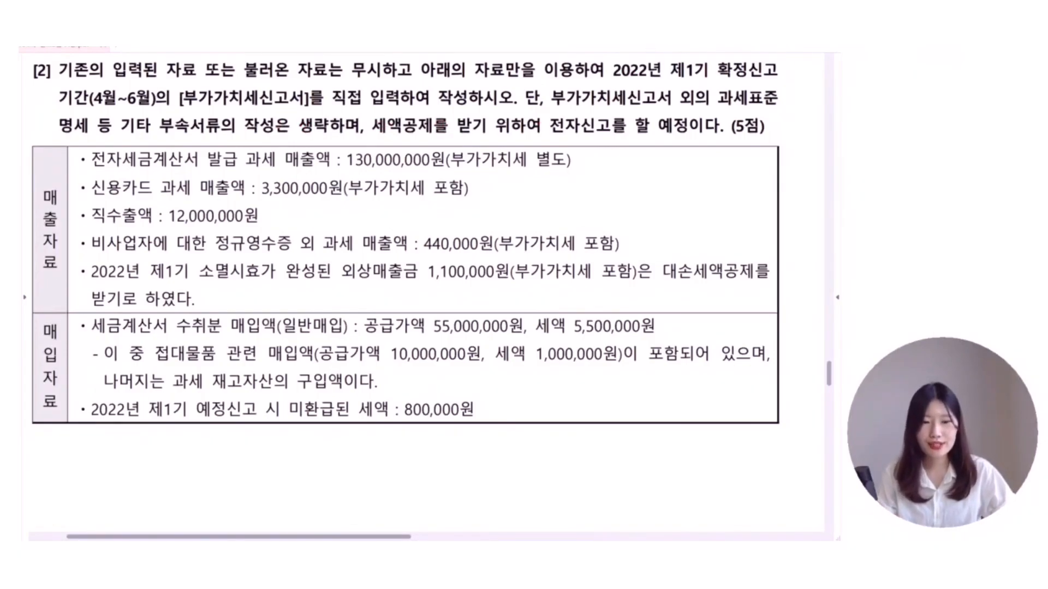
# - Underline and box '세액공제를 받기 위하여 전자신고를' in red, with a short note beside it
pyautogui.moveTo(374, 115)
pyautogui.mouseDown()
pyautogui.moveTo(370, 139)
pyautogui.moveTo(645, 141)
pyautogui.mouseUp()
pyautogui.moveTo(373, 114)
pyautogui.mouseDown()
pyautogui.moveTo(632, 111)
pyautogui.moveTo(645, 141)
pyautogui.moveTo(633, 162)
pyautogui.moveTo(667, 162)
pyautogui.moveTo(672, 175)
pyautogui.moveTo(683, 157)
pyautogui.moveTo(753, 162)
pyautogui.mouseUp()
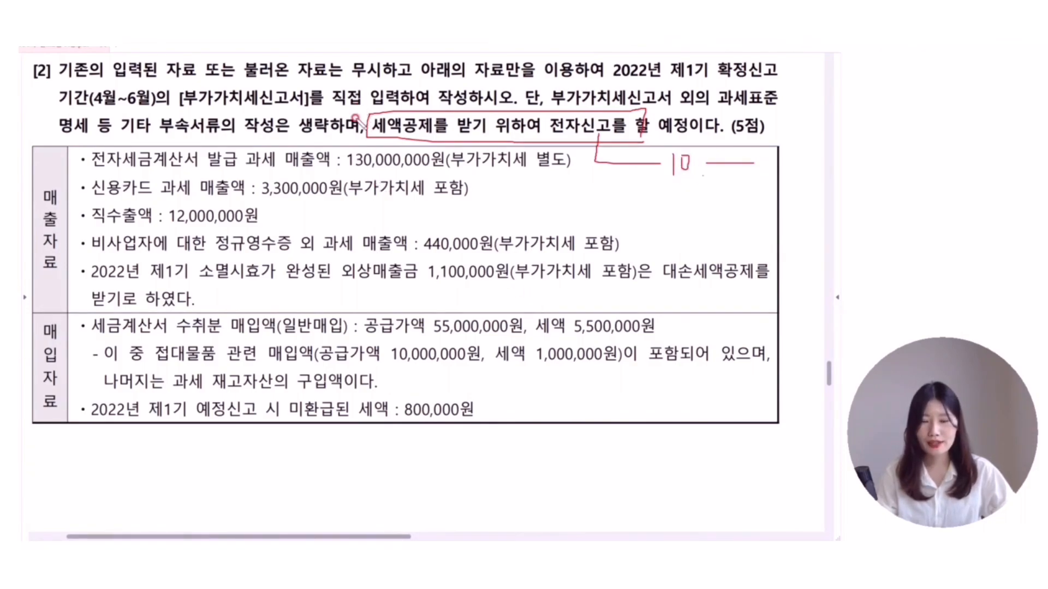
pyautogui.moveTo(356, 113)
pyautogui.mouseDown()
pyautogui.moveTo(369, 125)
pyautogui.moveTo(389, 99)
pyautogui.moveTo(353, 123)
pyautogui.mouseUp()
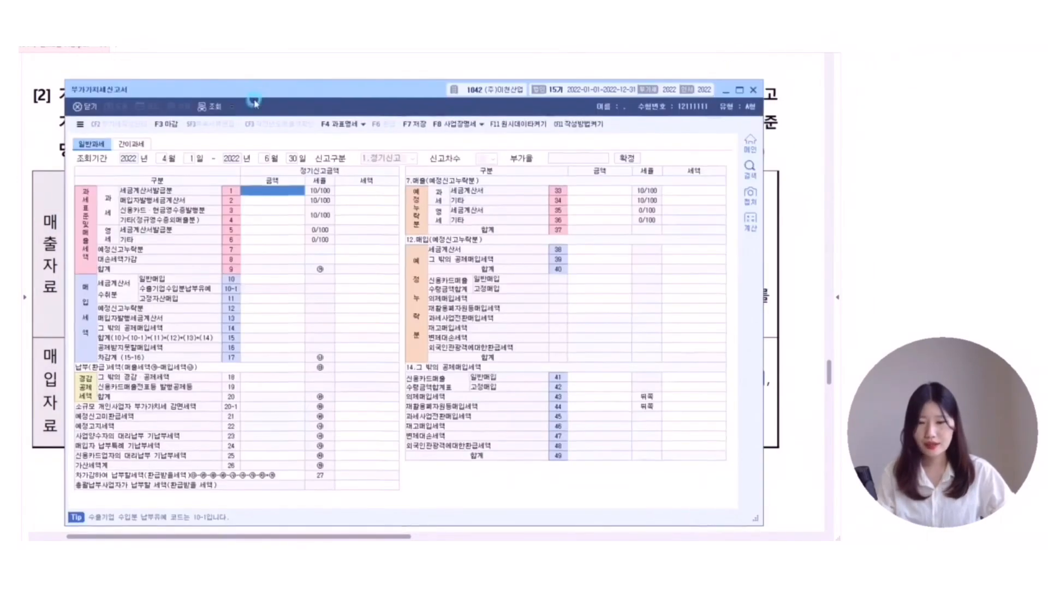
# - Show deduction lines 50–60 and enter 10,000 as the line 54 electronic-filing credit
pyautogui.moveTo(253, 90)
pyautogui.mouseDown()
pyautogui.moveTo(250, 134)
pyautogui.moveTo(255, 81)
pyautogui.mouseUp()
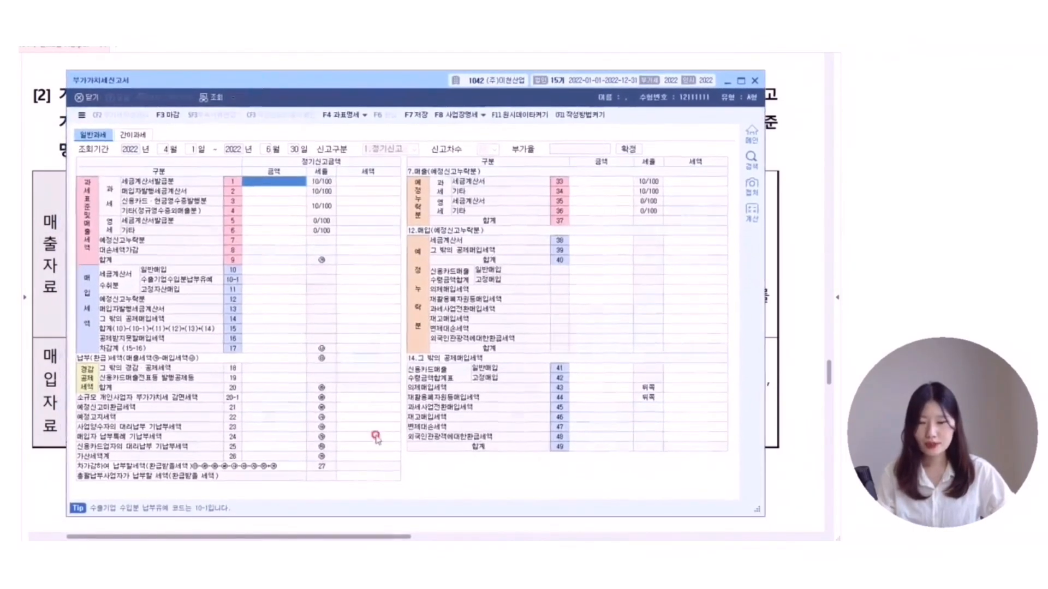
pyautogui.click(383, 399)
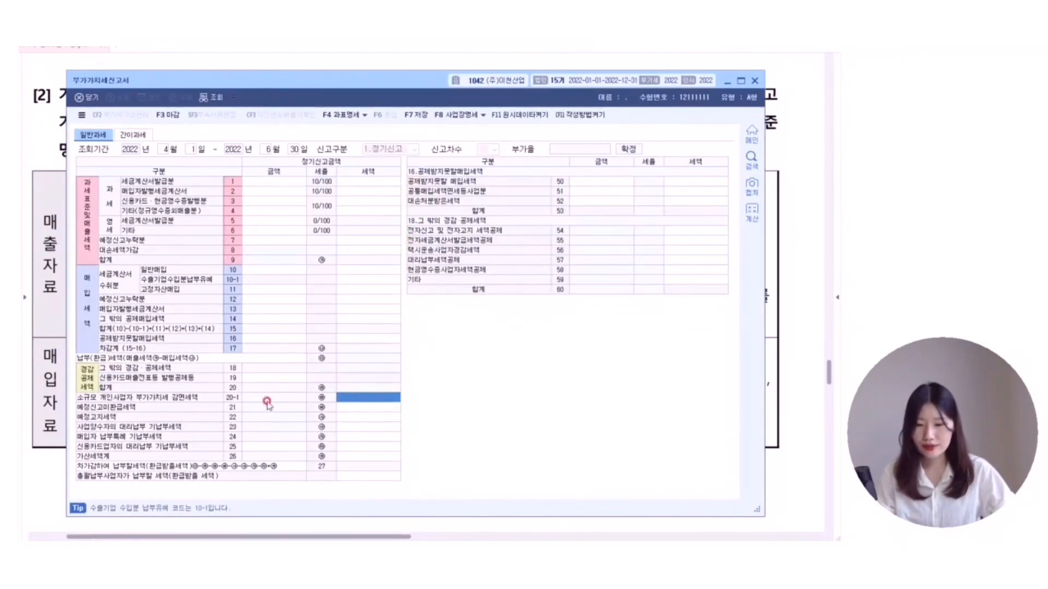
pyautogui.click(720, 231)
pyautogui.write('10000')
pyautogui.press('Return')
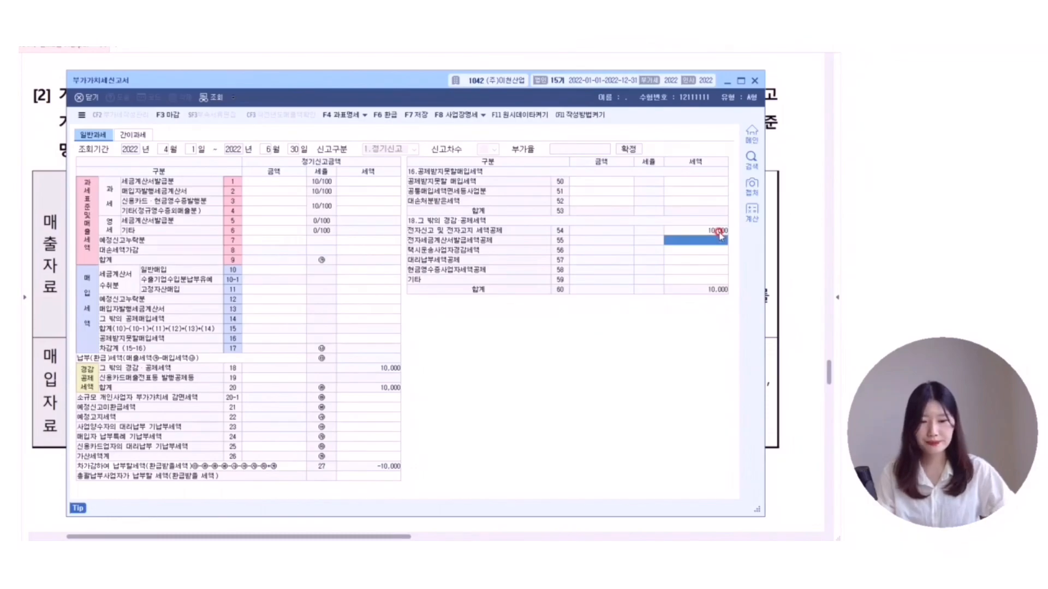
# - Check the sales data in the exam document and select the line 1 tax-invoice sales cell
pyautogui.click(407, 50)
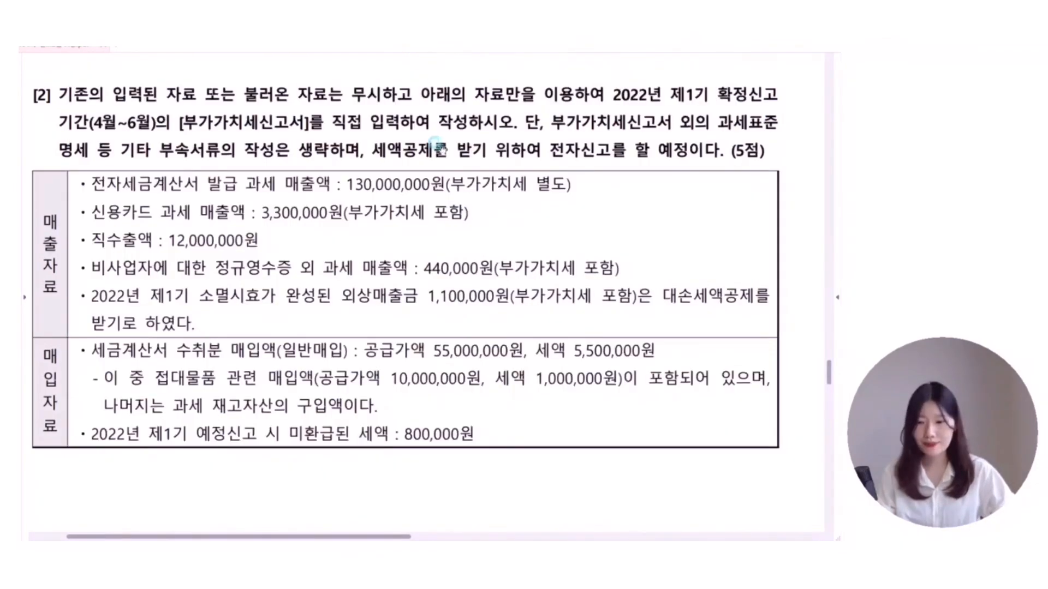
pyautogui.scroll(-3, 173, 104)
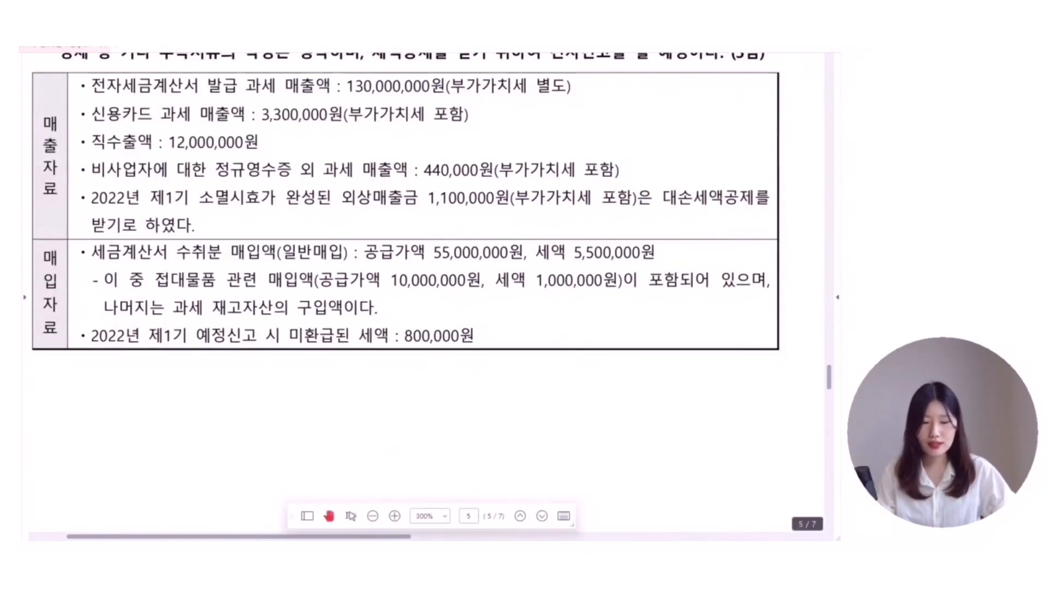
pyautogui.click(579, 549)
pyautogui.moveTo(421, 82); pyautogui.dragTo(410, 251)
pyautogui.click(250, 350)
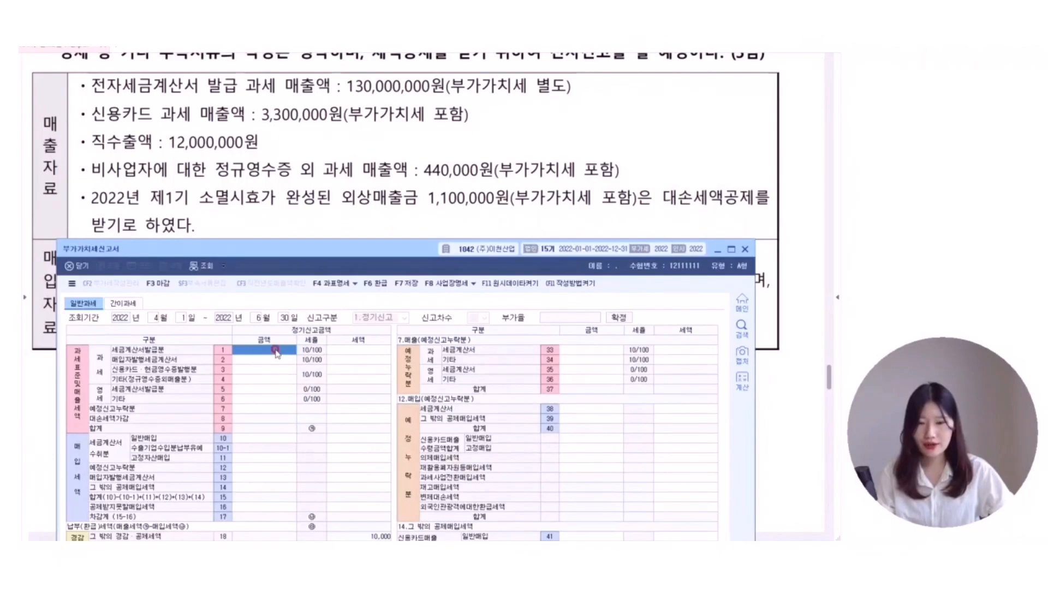
# - Enter sales of 130,000,000 tax-invoice, 3,000,000 card, 400,000 other receipts and 12,000,000 exports
pyautogui.write('130000000')
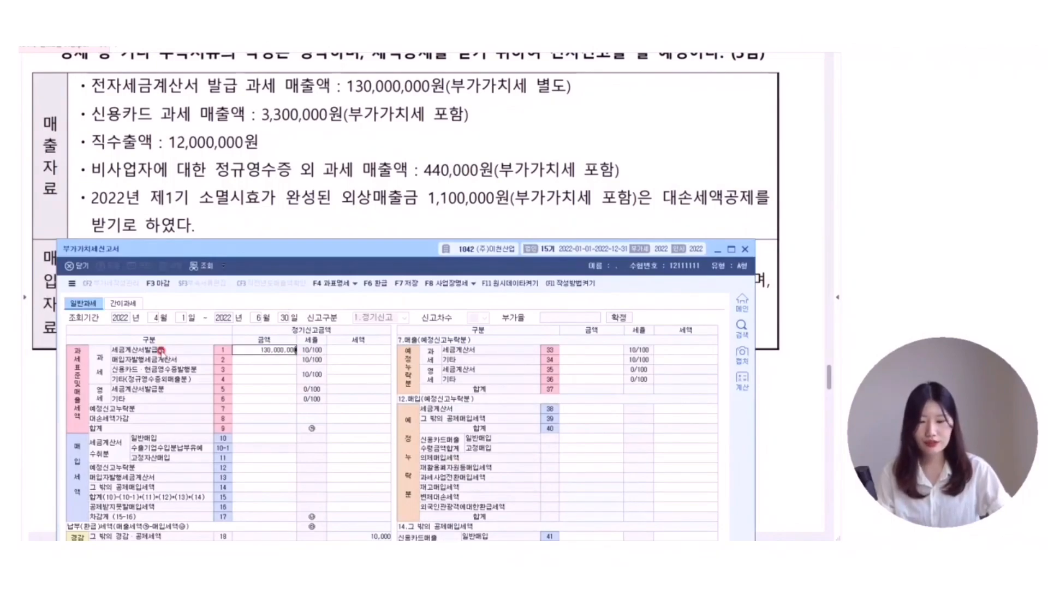
pyautogui.press('Return')
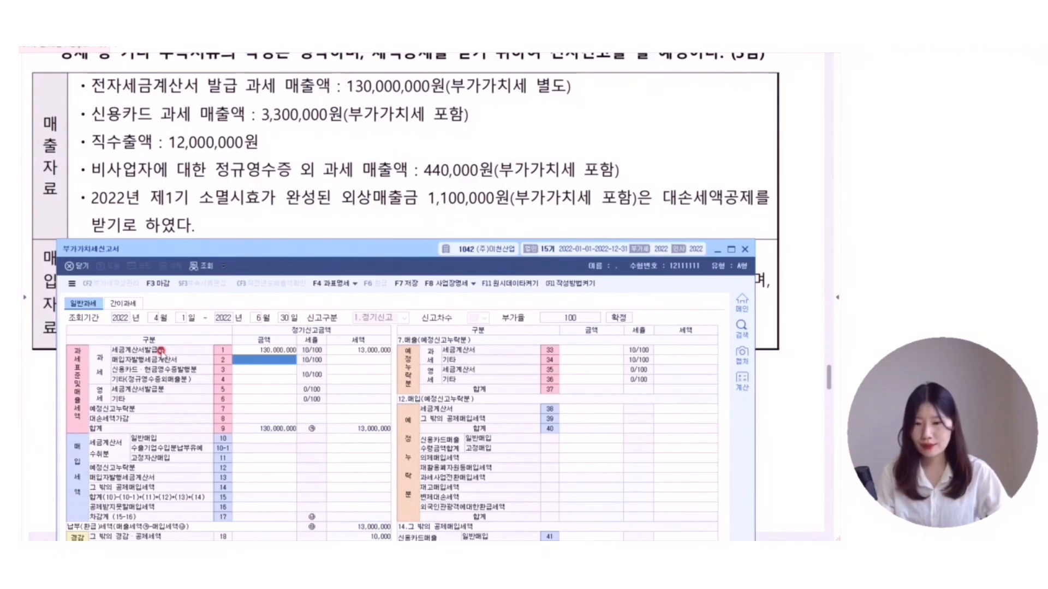
pyautogui.press('Return')
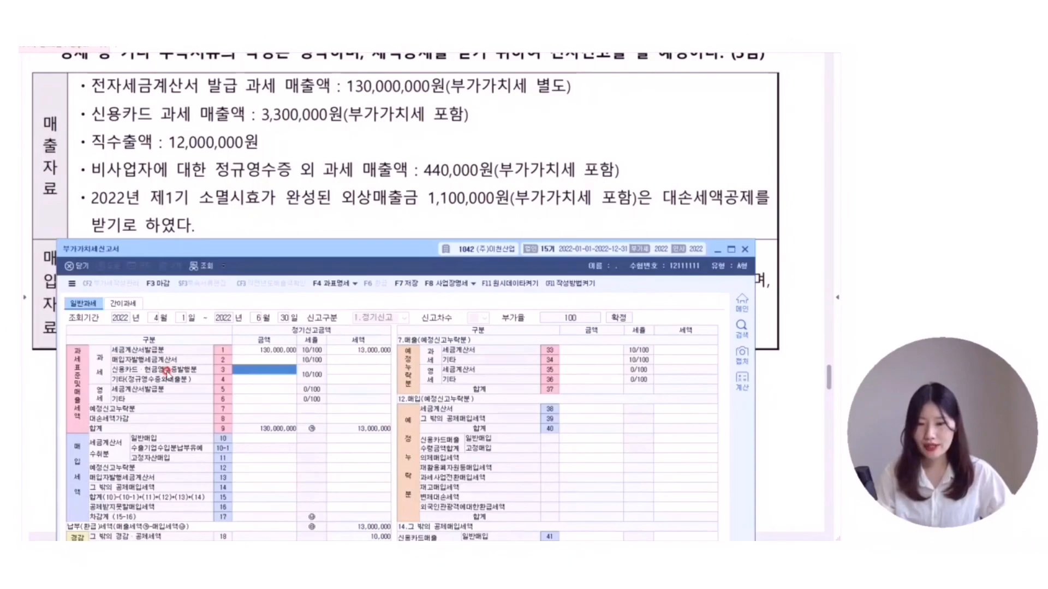
pyautogui.write('3,000,000')
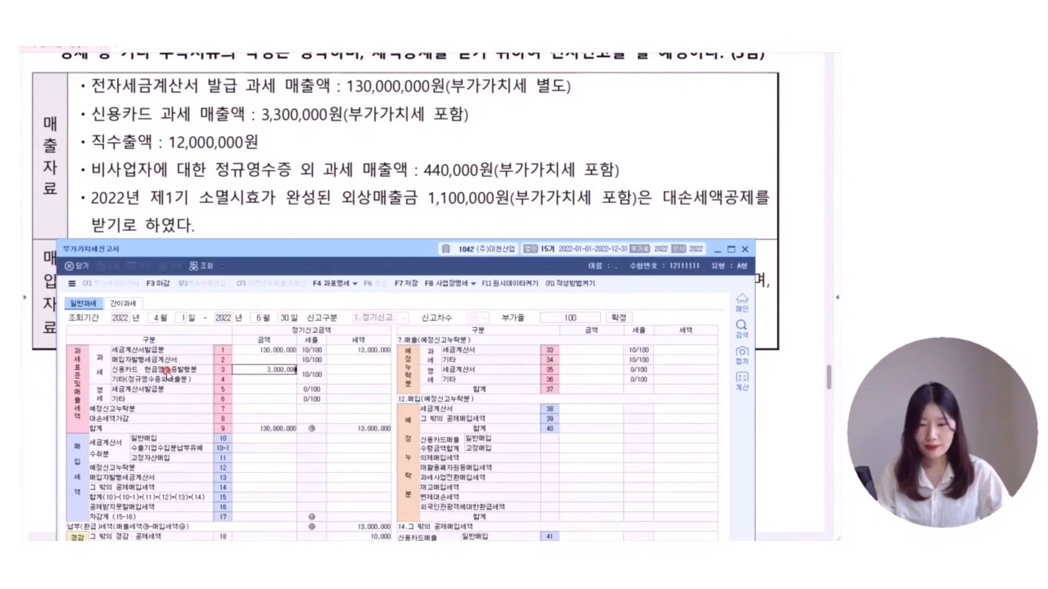
pyautogui.press('Return')
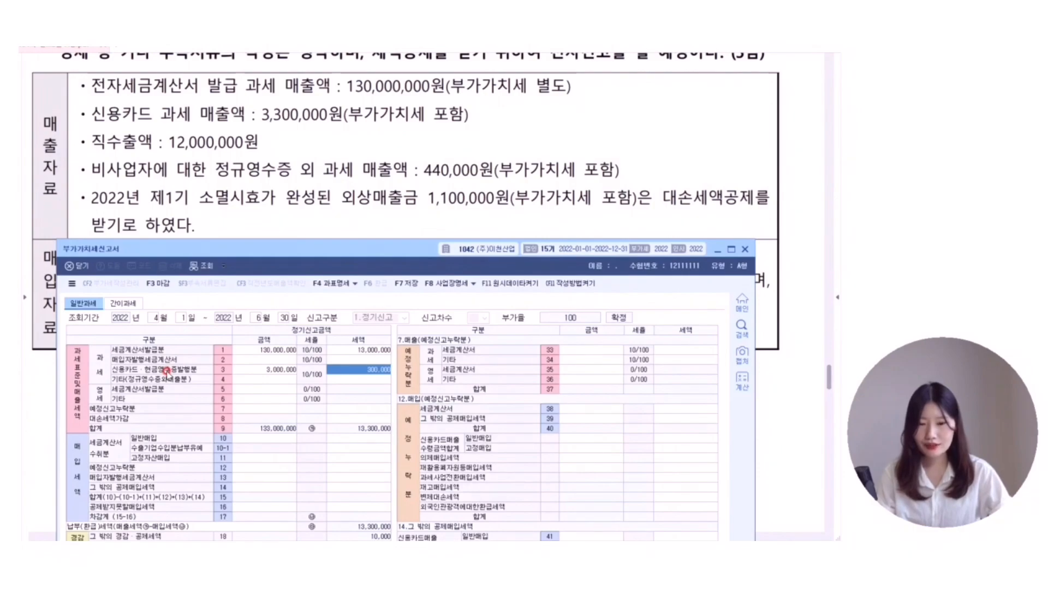
pyautogui.press('Return')
pyautogui.press('Return')
pyautogui.press('Return')
pyautogui.press('Return')
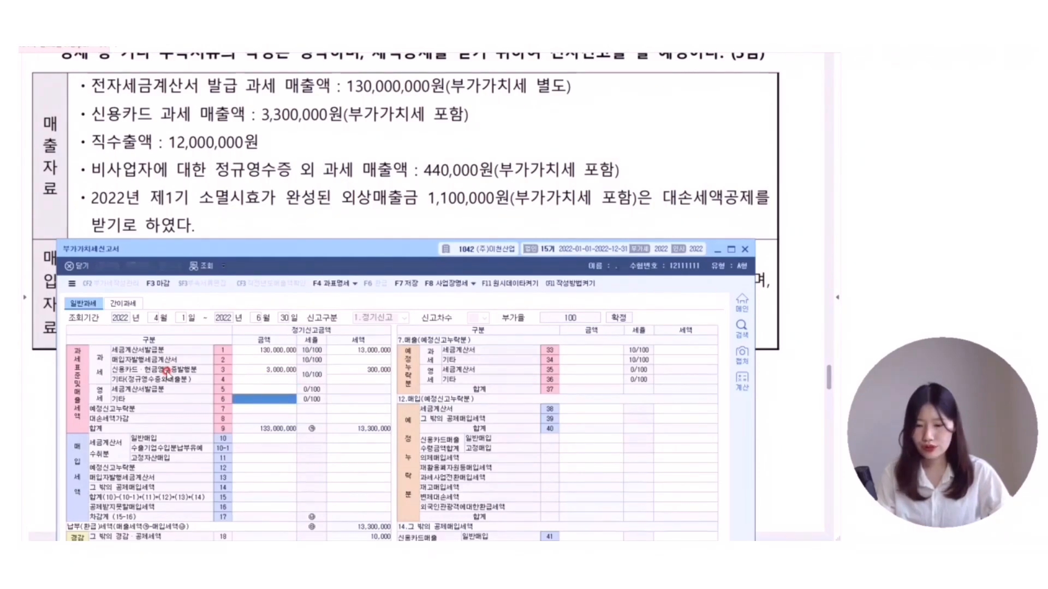
pyautogui.write('12000000')
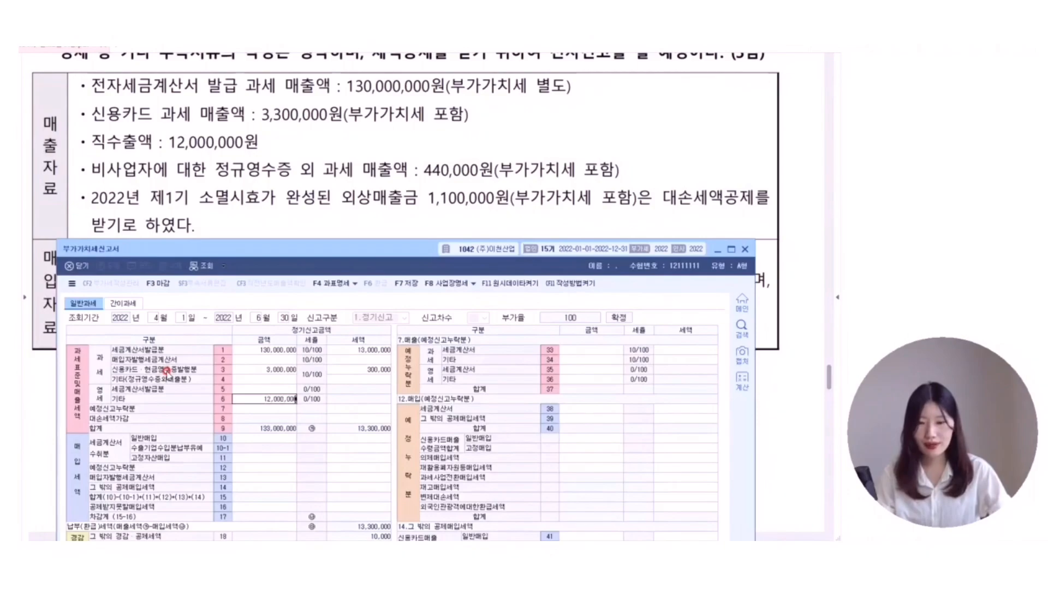
pyautogui.press('Return')
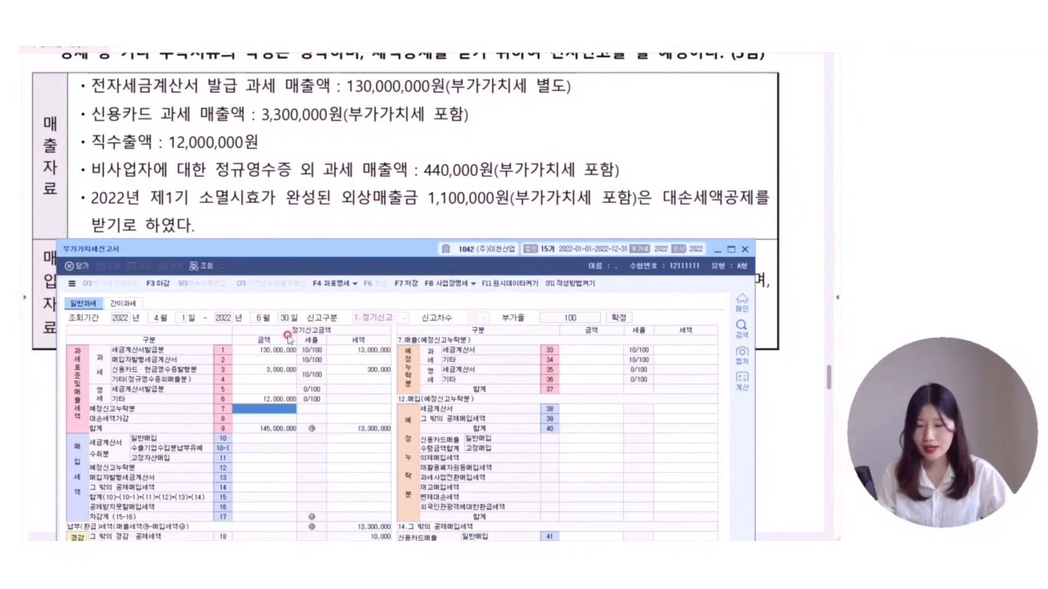
pyautogui.click(245, 381)
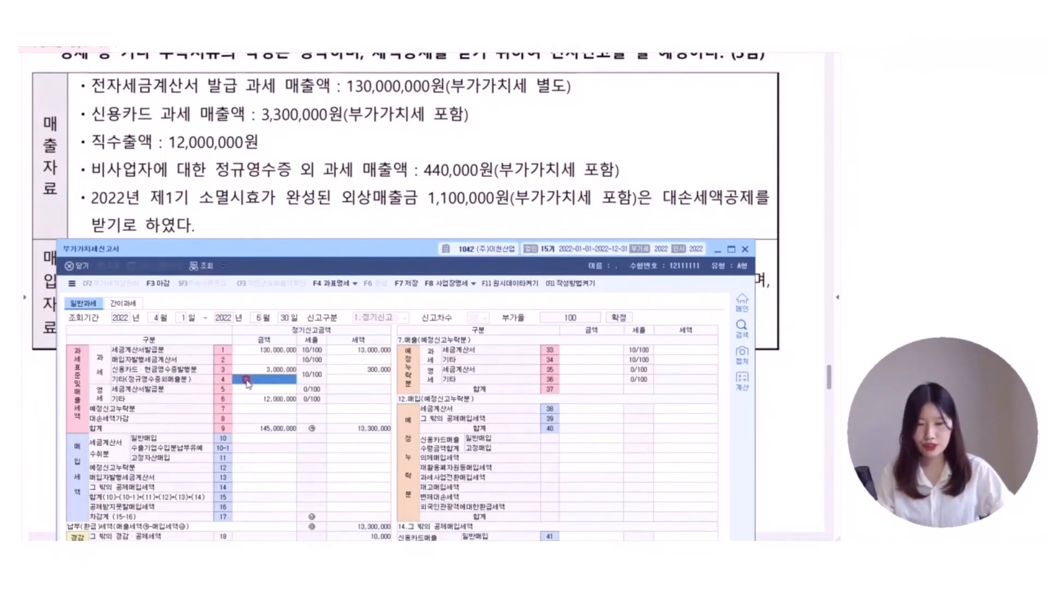
pyautogui.click(247, 381)
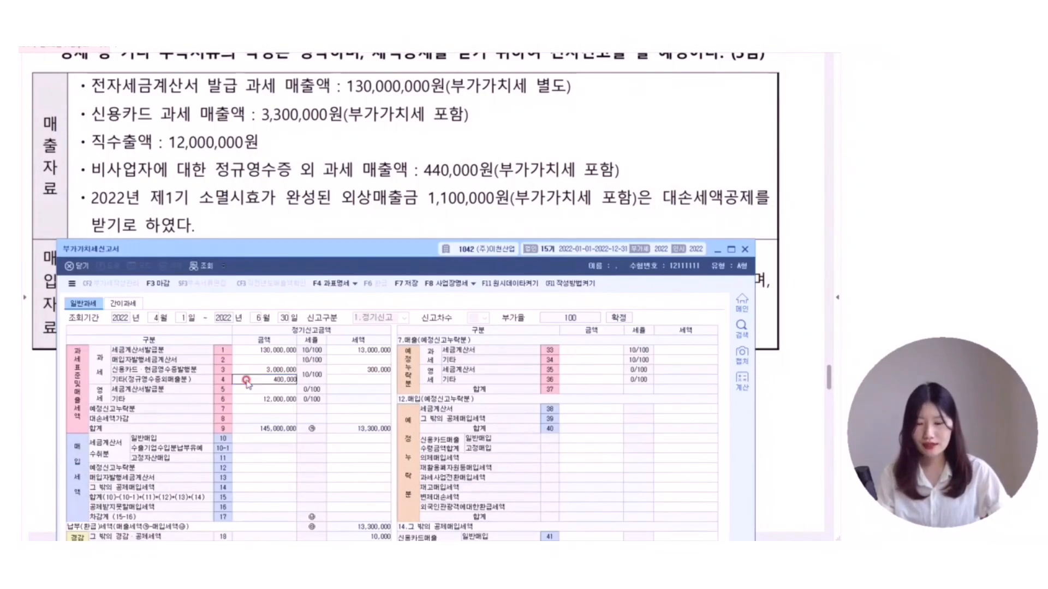
pyautogui.press('Return')
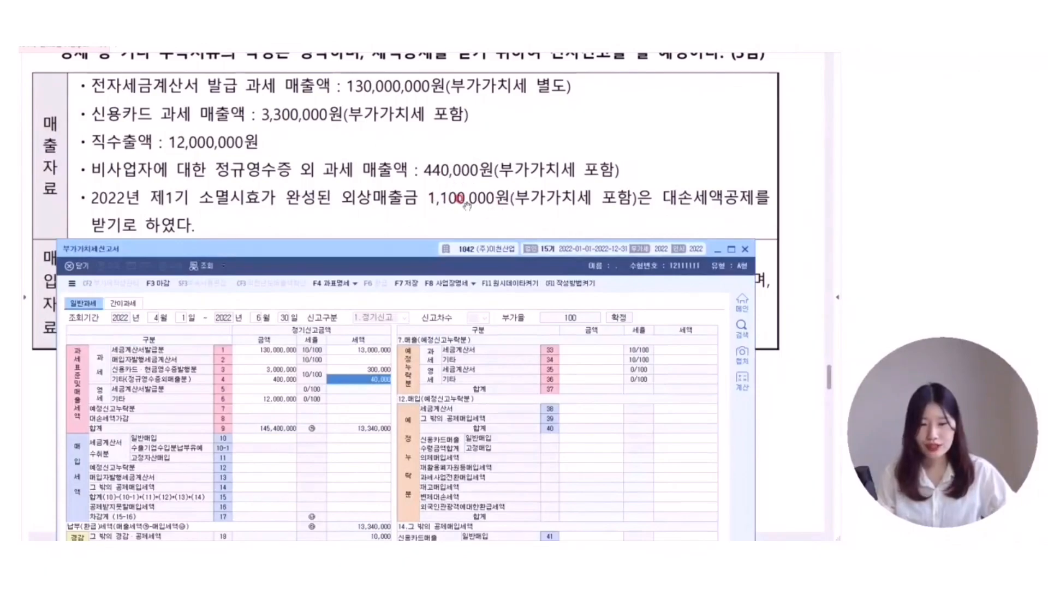
# - Frame the tax column rows 1–8 and the 13,340,000 total tax in red
pyautogui.click(350, 419)
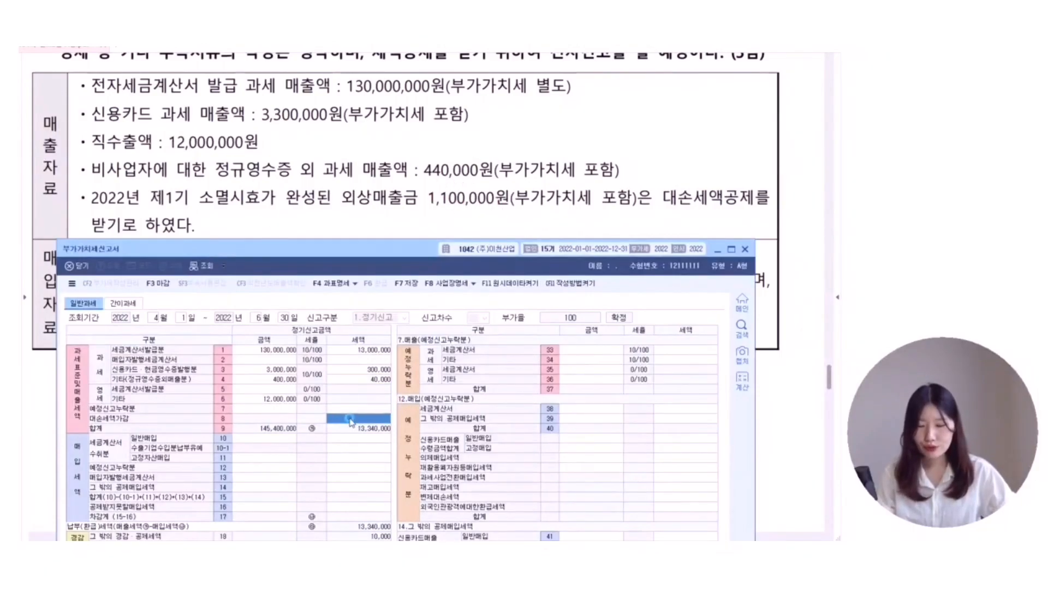
pyautogui.hotkey('ctrl', '2')
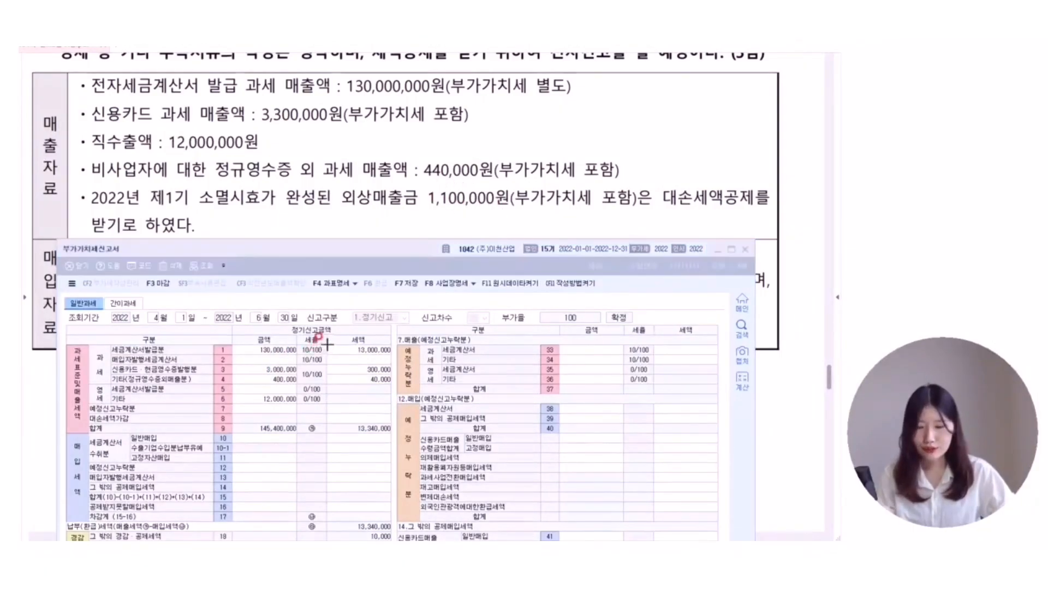
pyautogui.moveTo(327, 344)
pyautogui.mouseDown()
pyautogui.moveTo(382, 425)
pyautogui.moveTo(394, 422)
pyautogui.mouseUp()
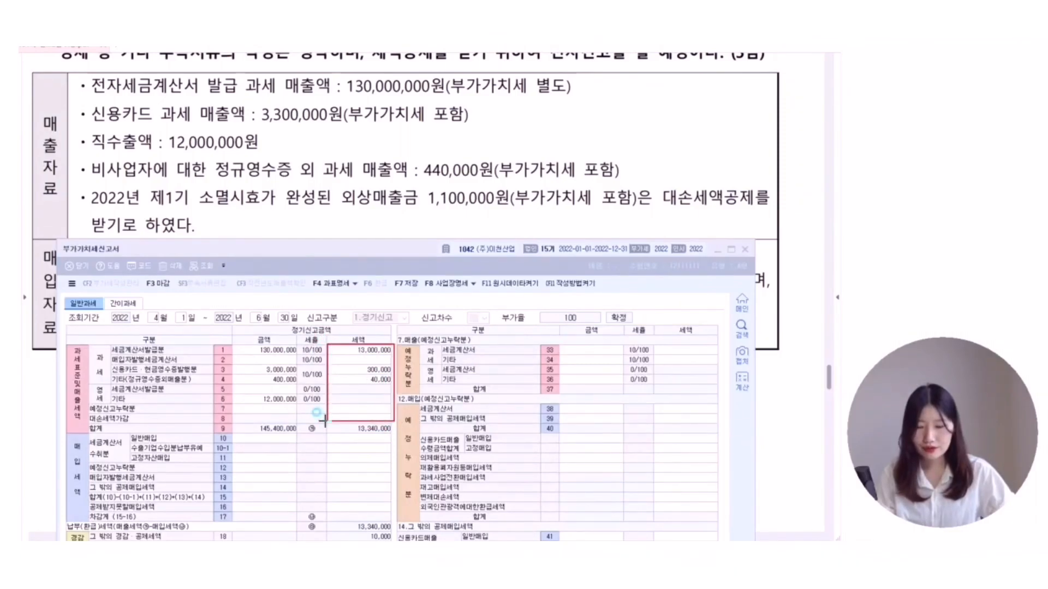
pyautogui.moveTo(326, 422); pyautogui.dragTo(394, 433)
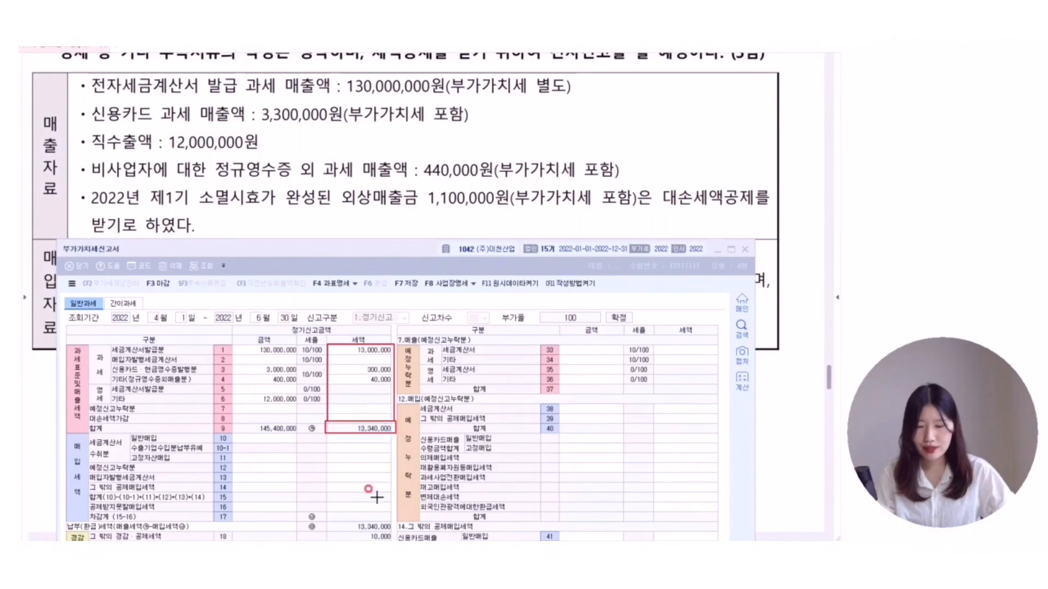
# - Enter -100,000 in the row 8 bad-debt tax cell
pyautogui.click(364, 419)
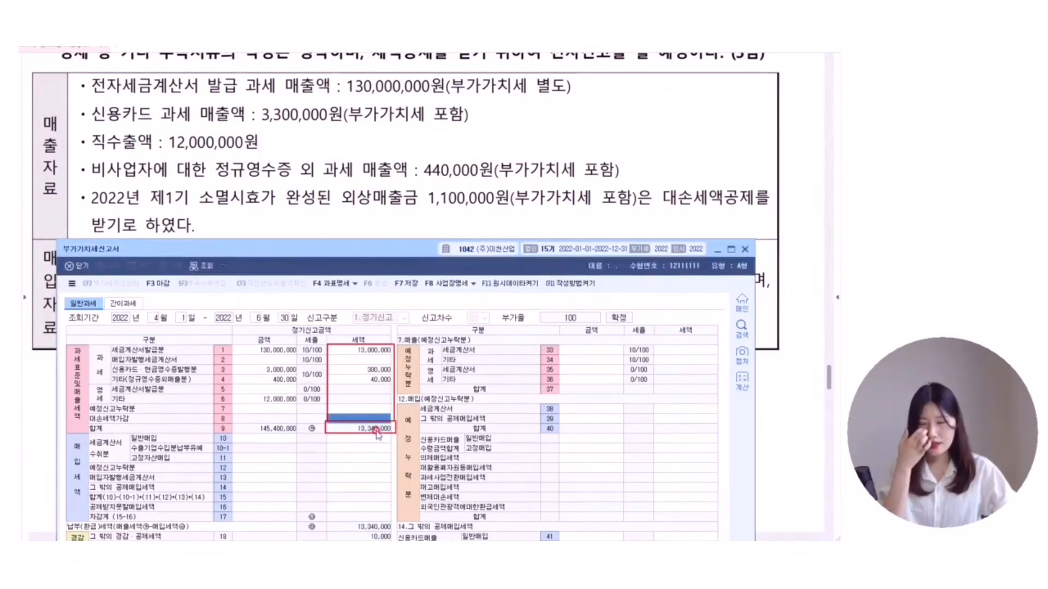
pyautogui.click(507, 503)
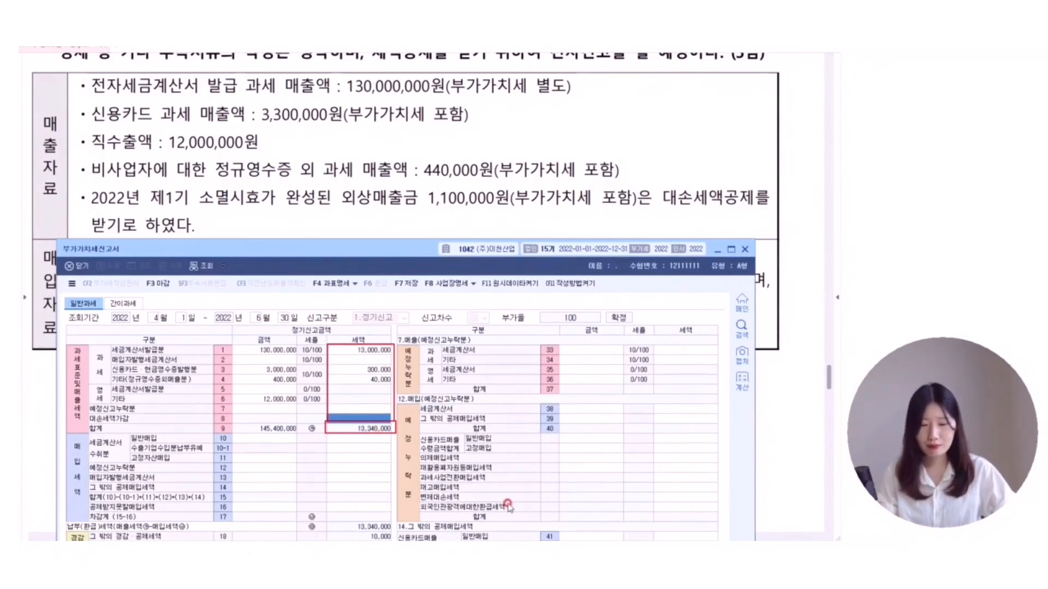
pyautogui.write('-')
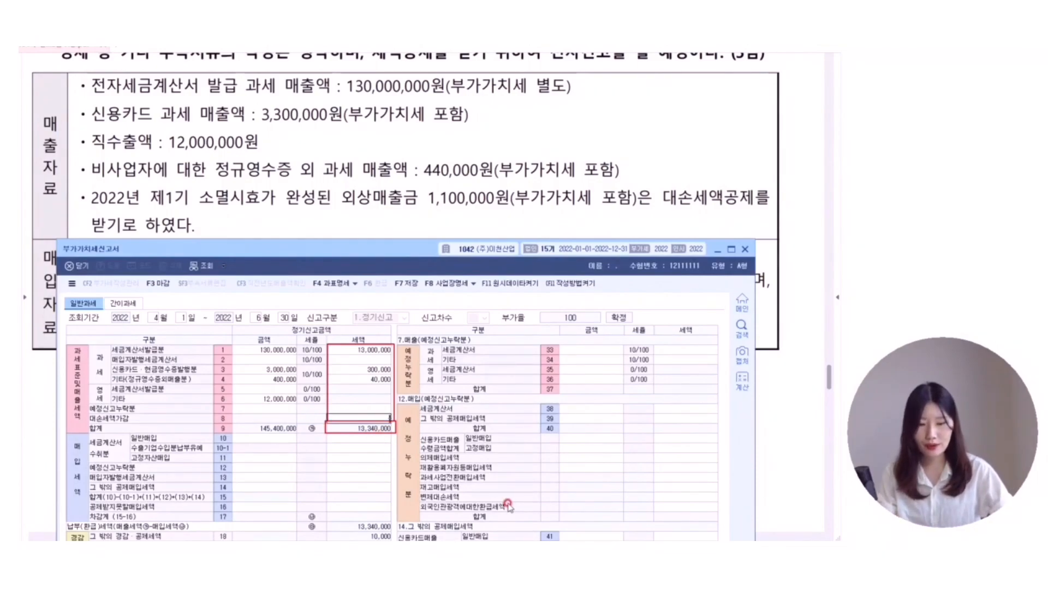
pyautogui.write('100,000')
pyautogui.press('Return')
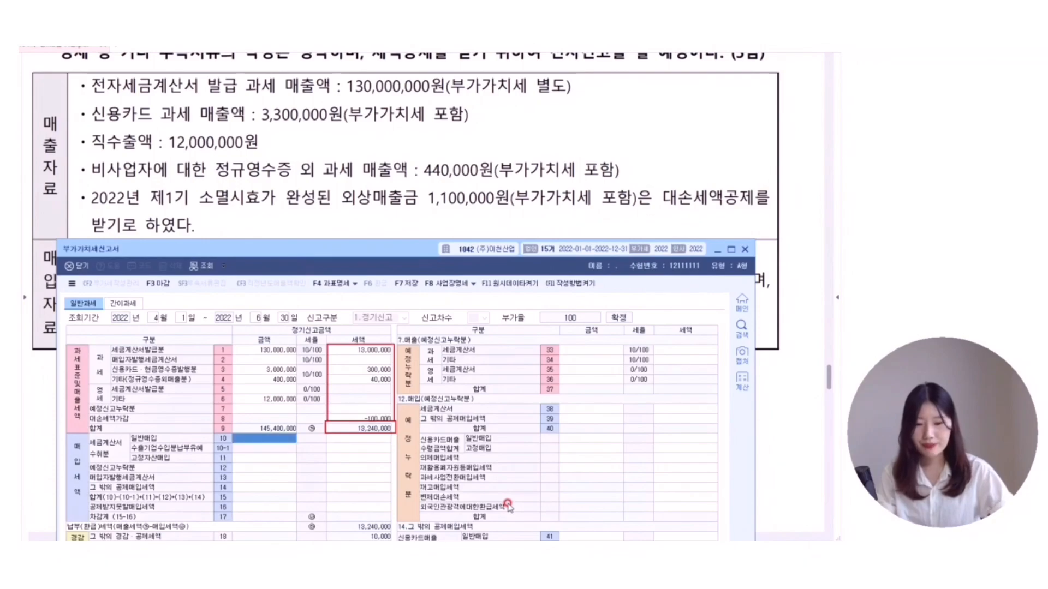
pyautogui.click(362, 430)
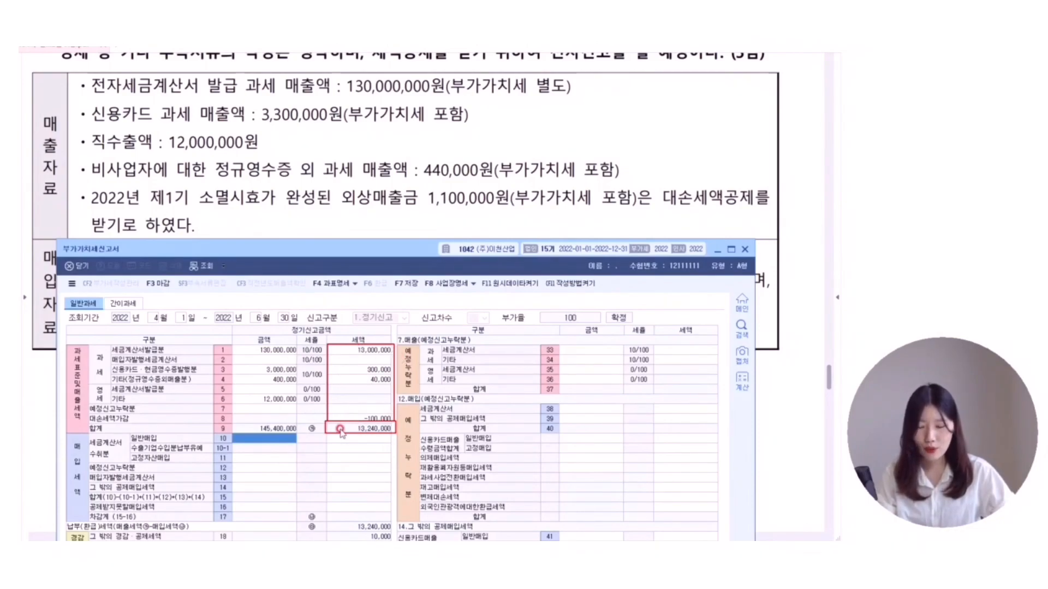
pyautogui.click(701, 150)
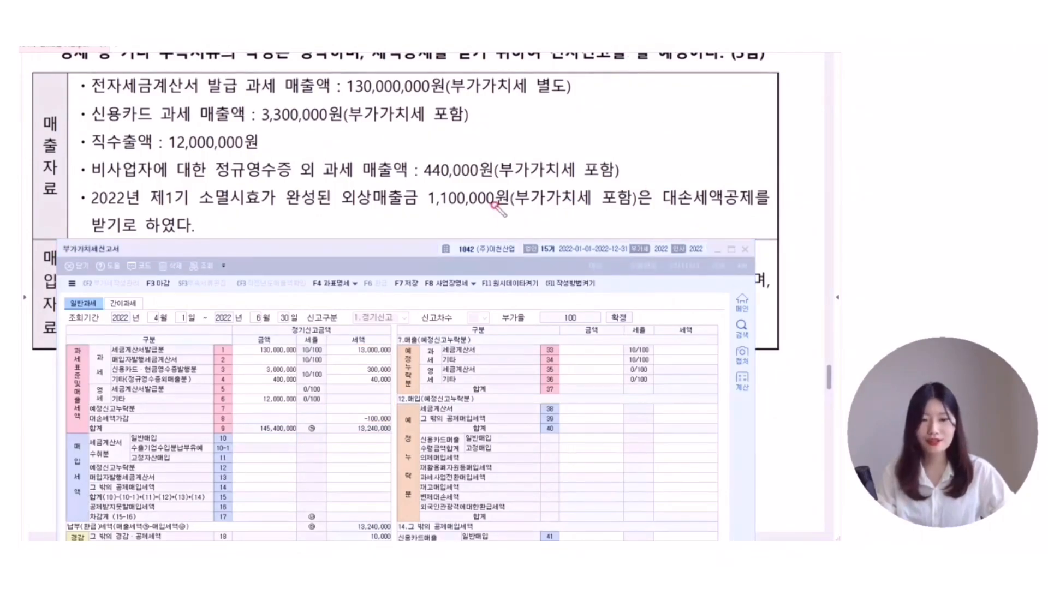
# - Wavy-underline 1,100,000원 and type the note '발생: 마이너스 회수: 플러스' next to the bad-debt sentence
pyautogui.moveTo(437, 204); pyautogui.dragTo(522, 209)
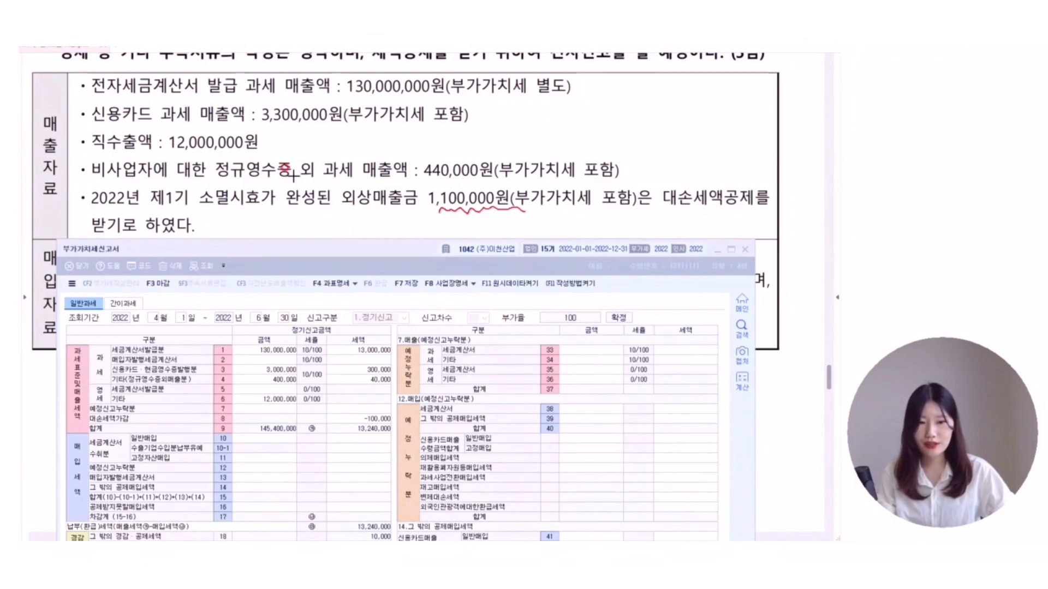
pyautogui.click(236, 220)
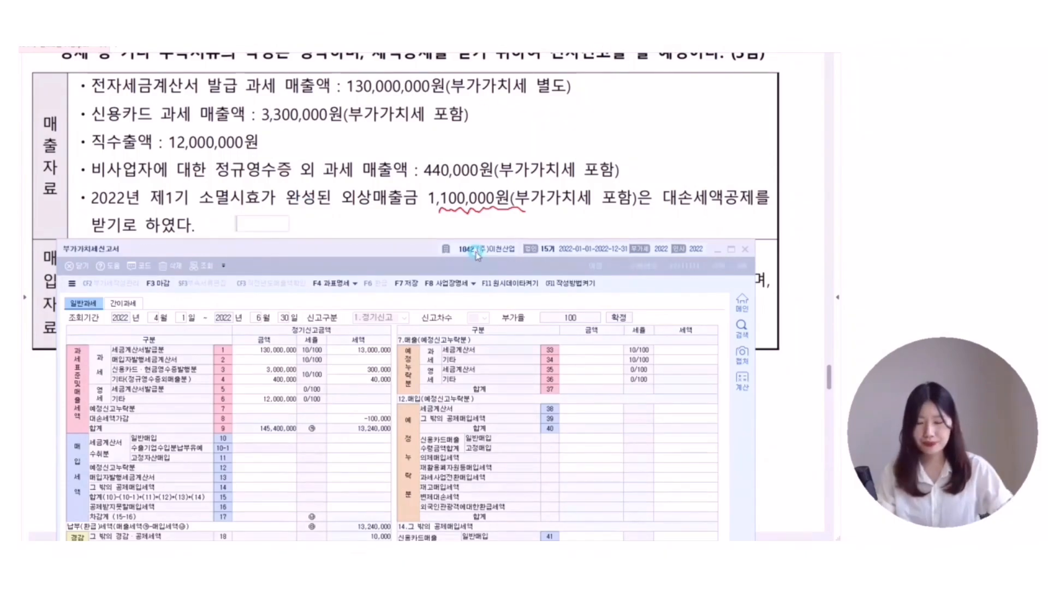
pyautogui.write('발생: 마이넛')
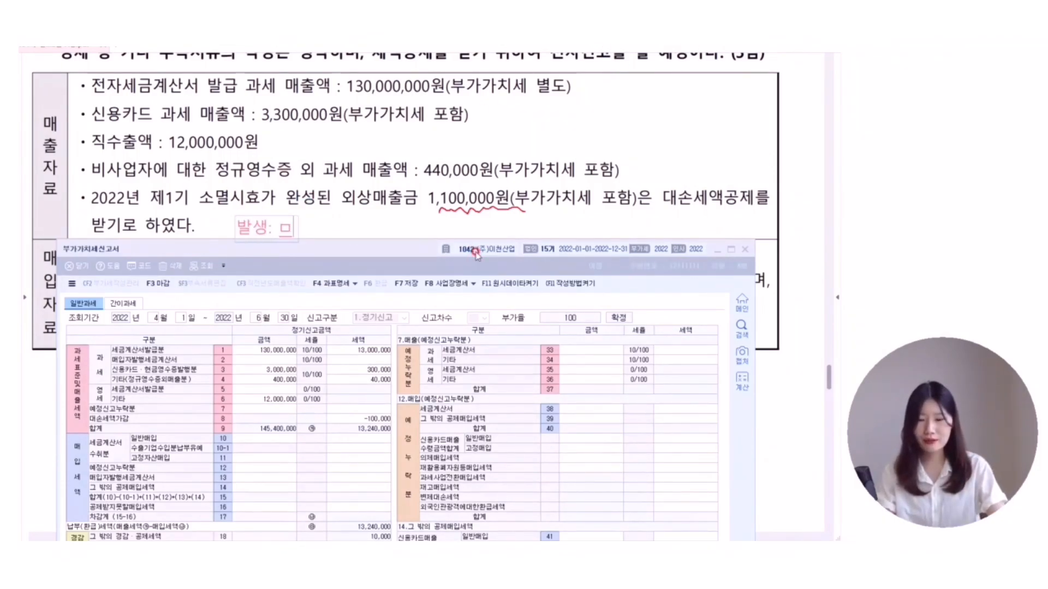
pyautogui.write('스   회수')
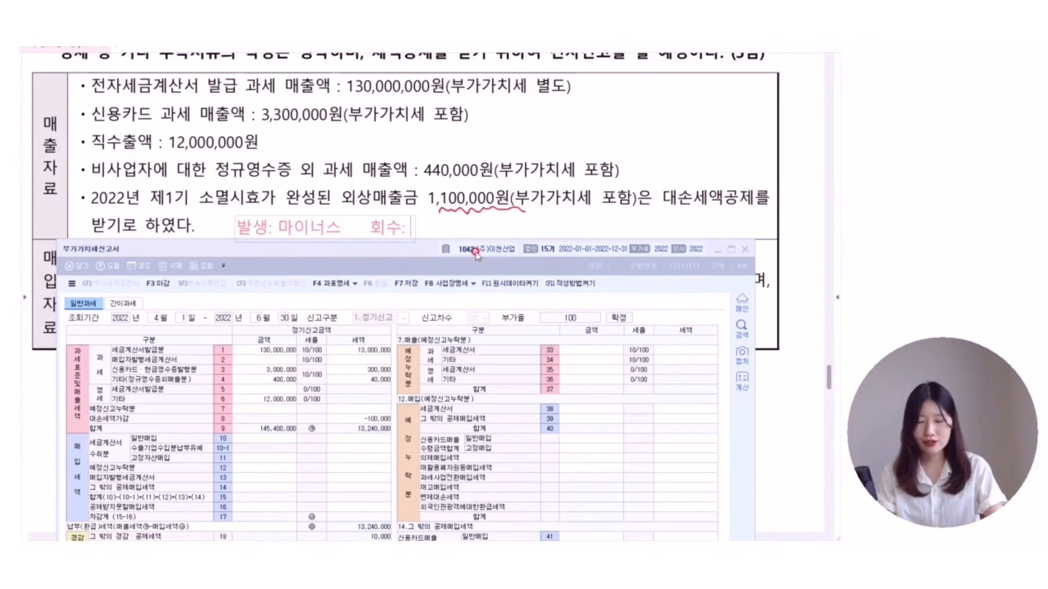
pyautogui.write(':')
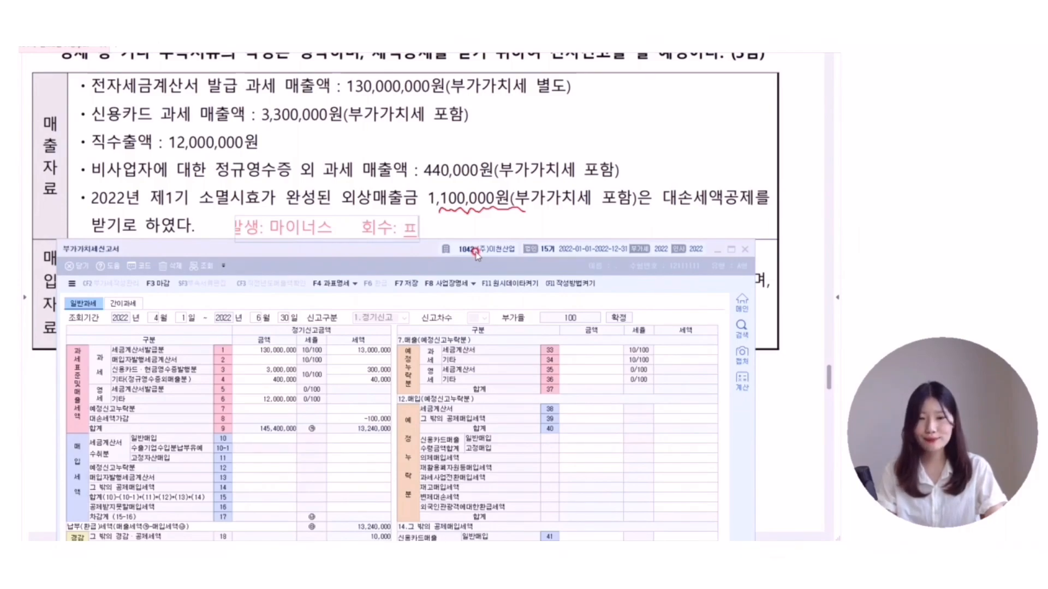
pyautogui.write(' 플러스')
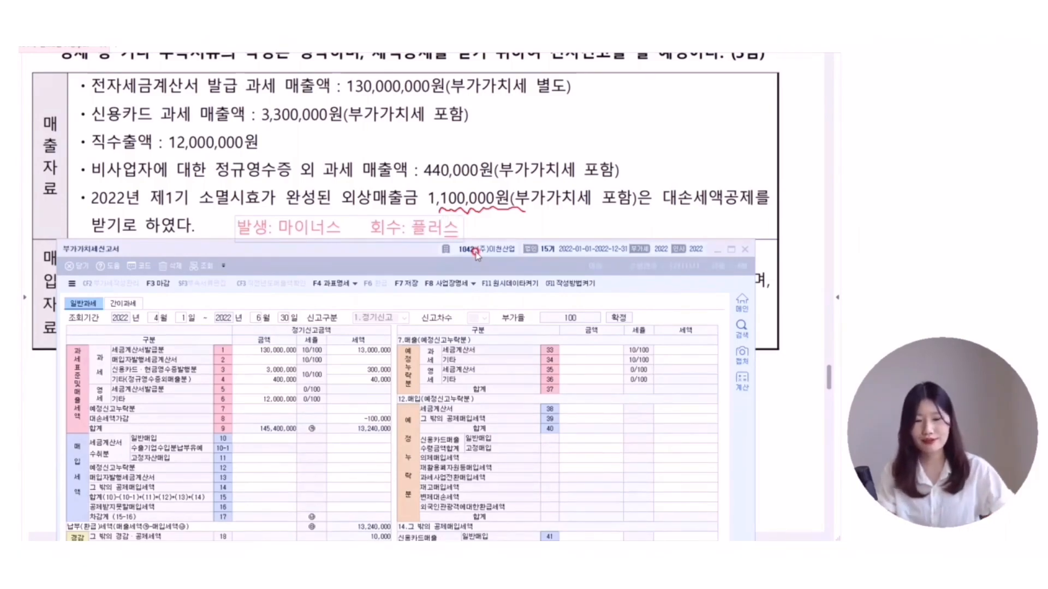
pyautogui.click(521, 181)
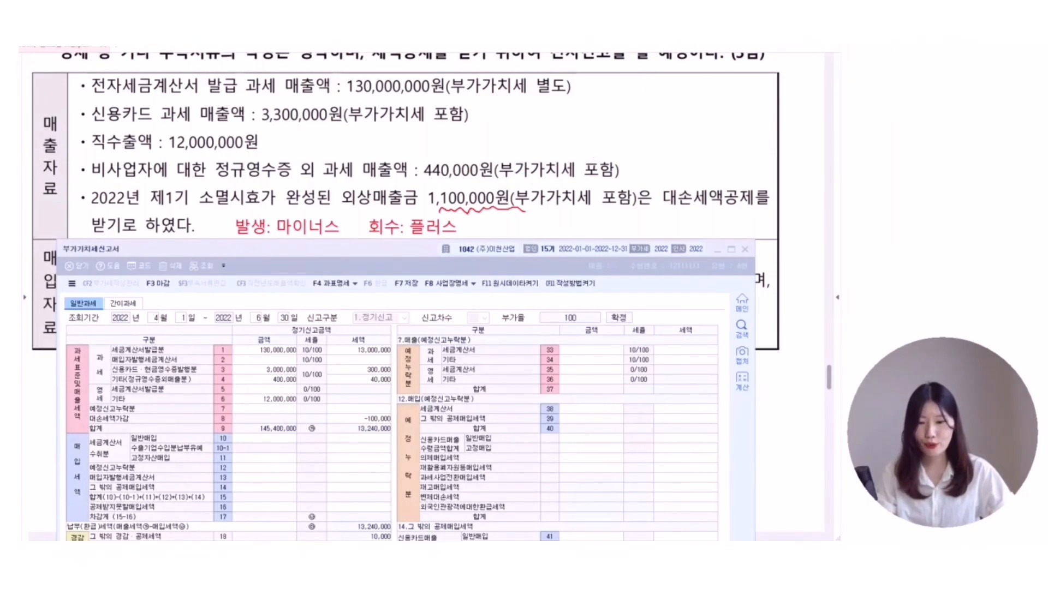
pyautogui.scroll(-3, 415, 163)
# - Enter row 10 general purchases of 55,000,000 with 5,500,000 tax
pyautogui.moveTo(386, 250); pyautogui.dragTo(390, 190)
pyautogui.click(255, 377)
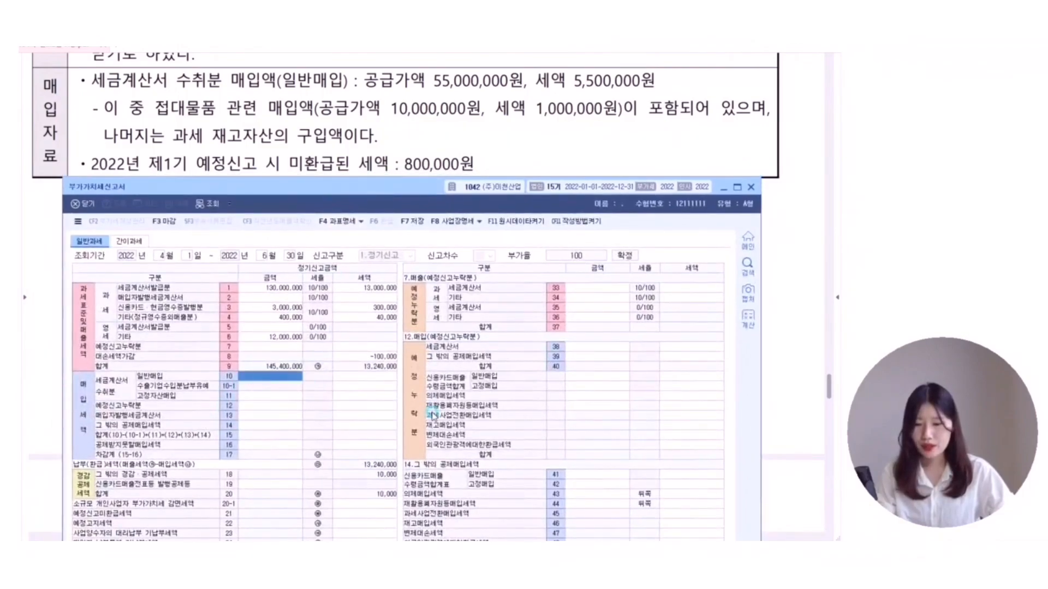
pyautogui.write('55000000')
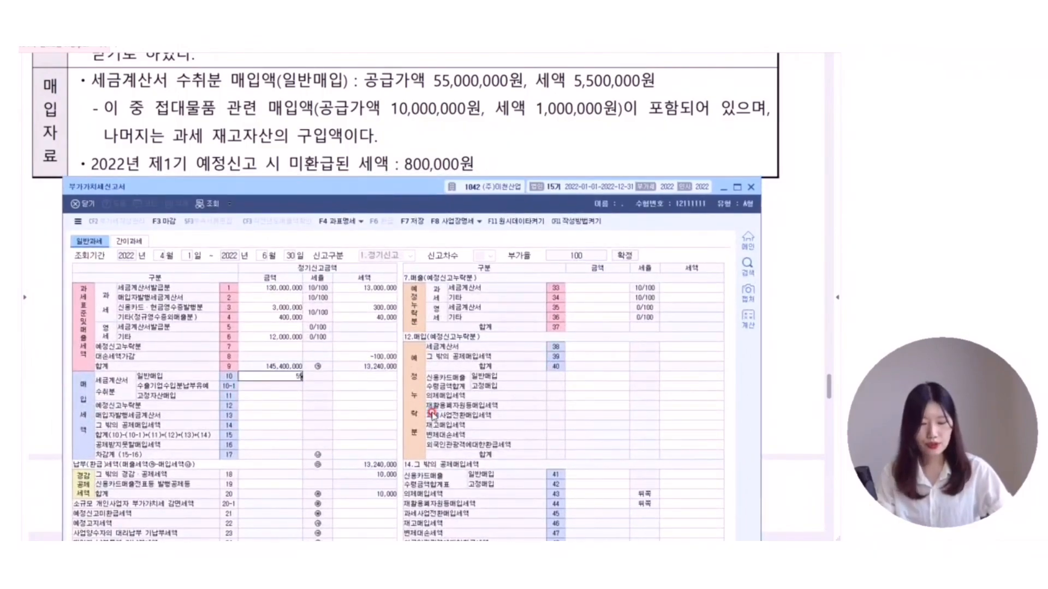
pyautogui.press('Return')
pyautogui.write('5,500')
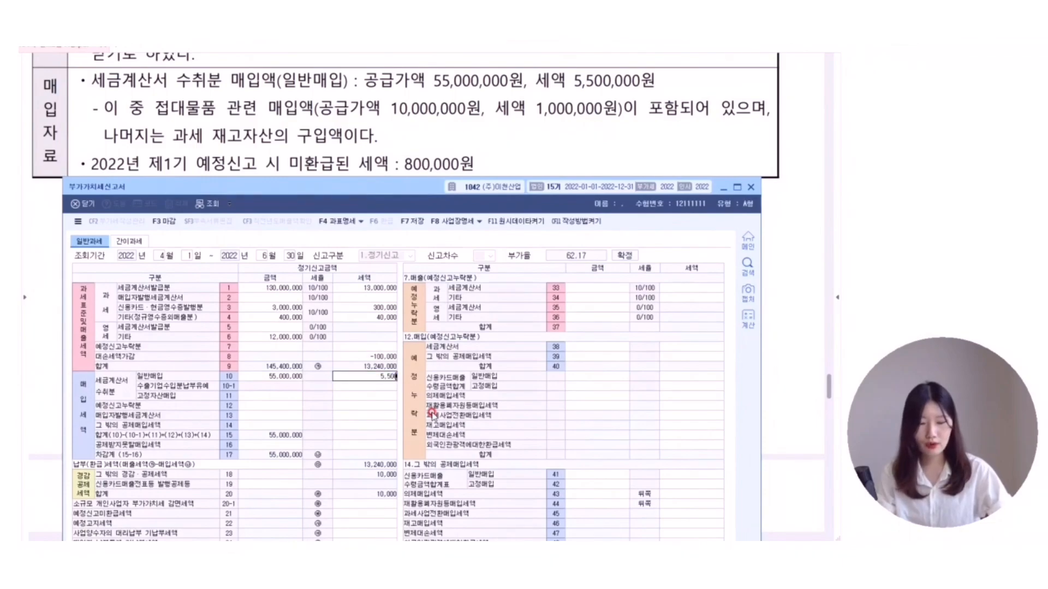
pyautogui.write(',000')
pyautogui.press('Return')
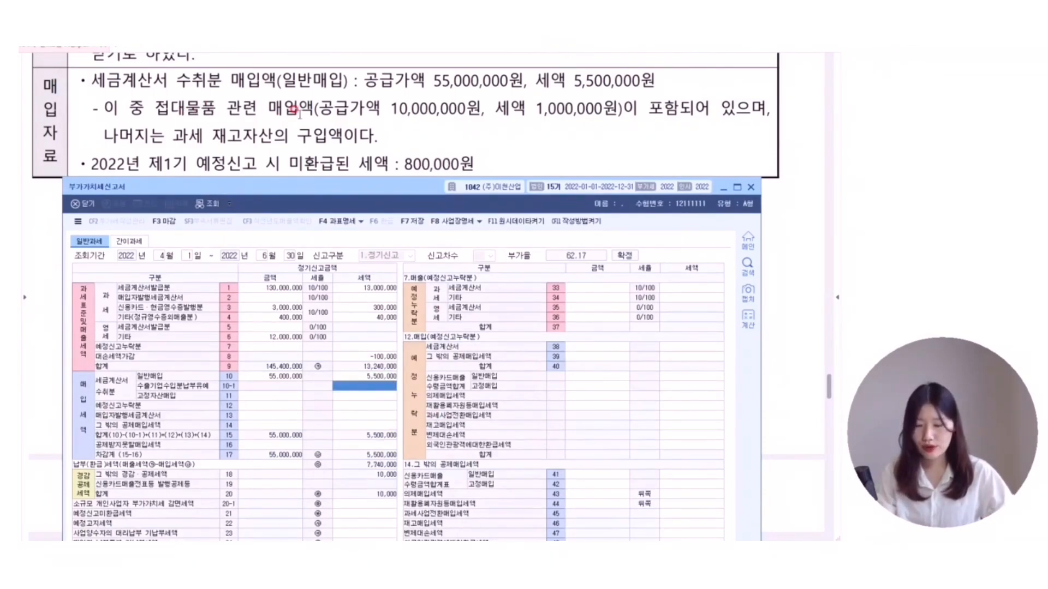
# - Record 10,000,000 with 1,000,000 tax on line 50 as non-deductible entertainment purchases
pyautogui.click(260, 445)
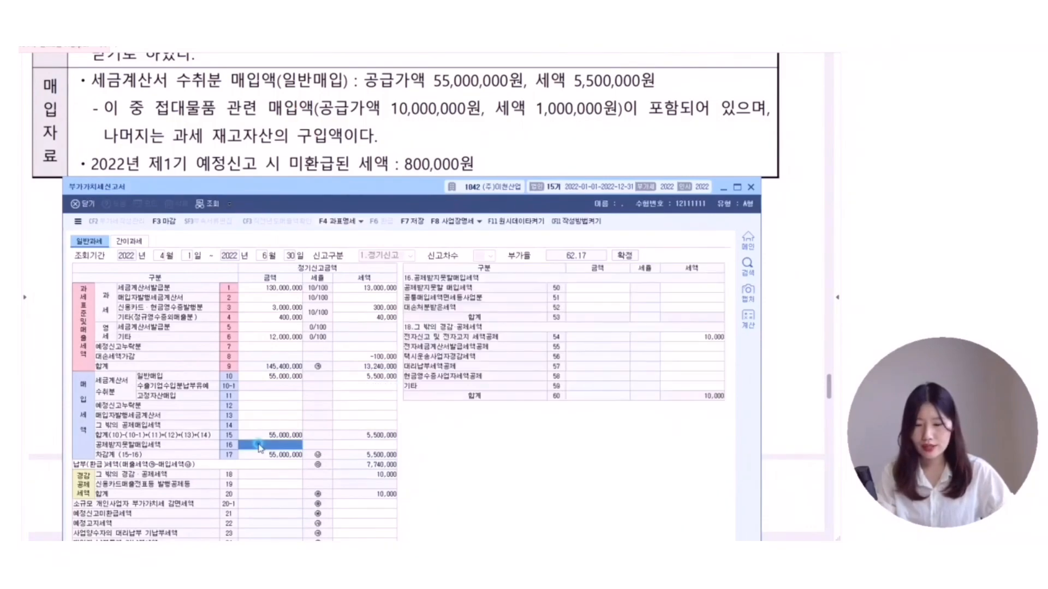
pyautogui.click(588, 289)
pyautogui.write('1')
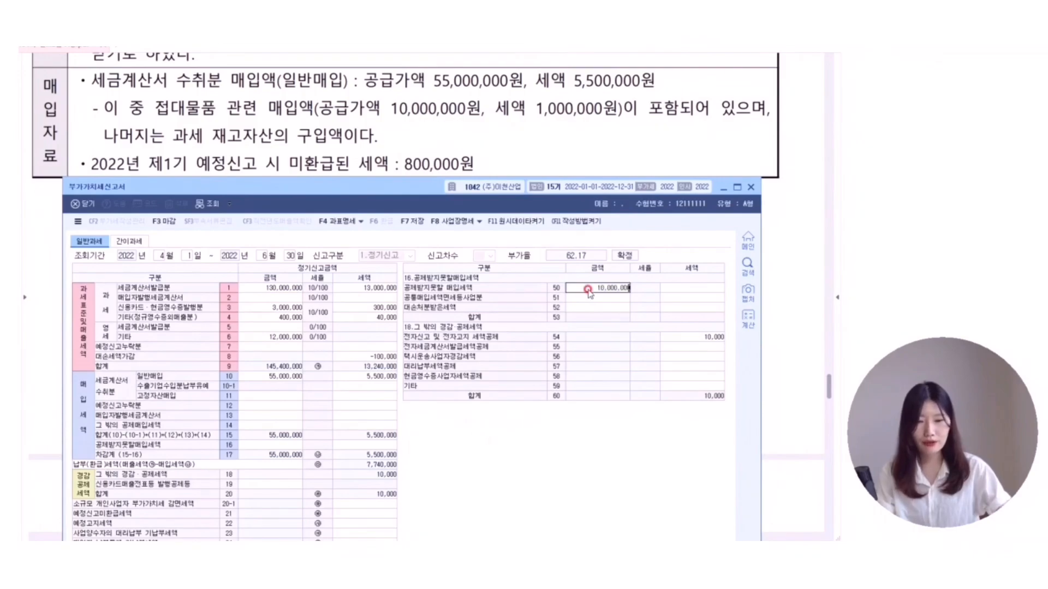
pyautogui.write('0,000,000')
pyautogui.press('Return')
pyautogui.press('Return')
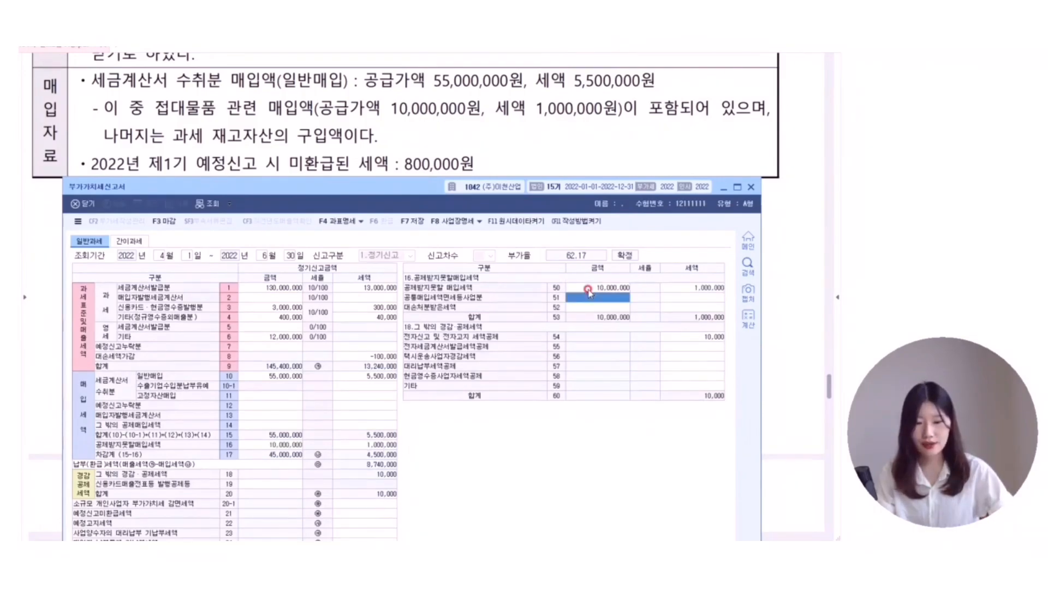
pyautogui.click(252, 445)
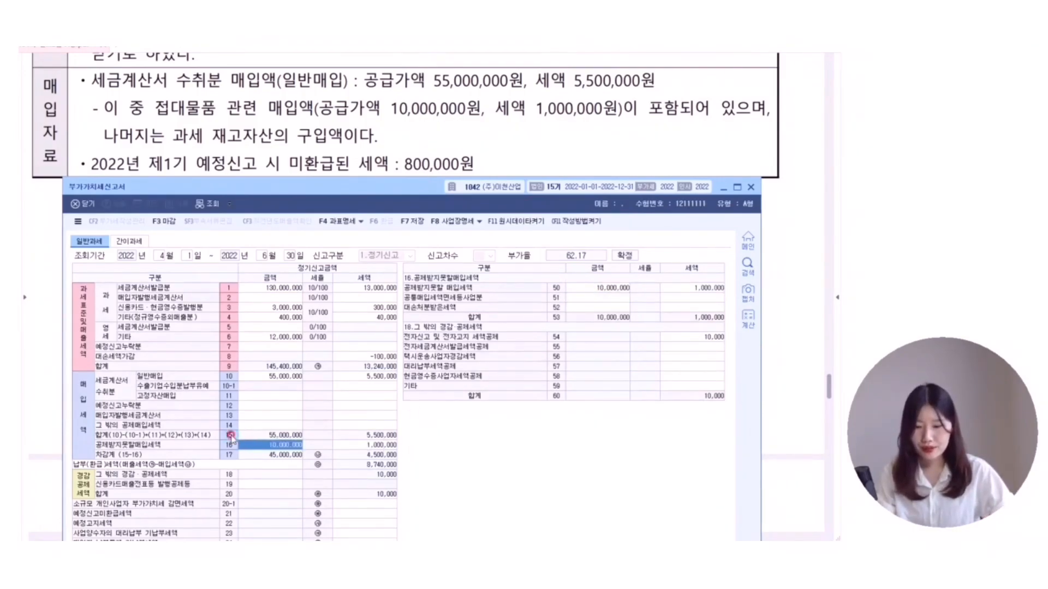
pyautogui.click(366, 435)
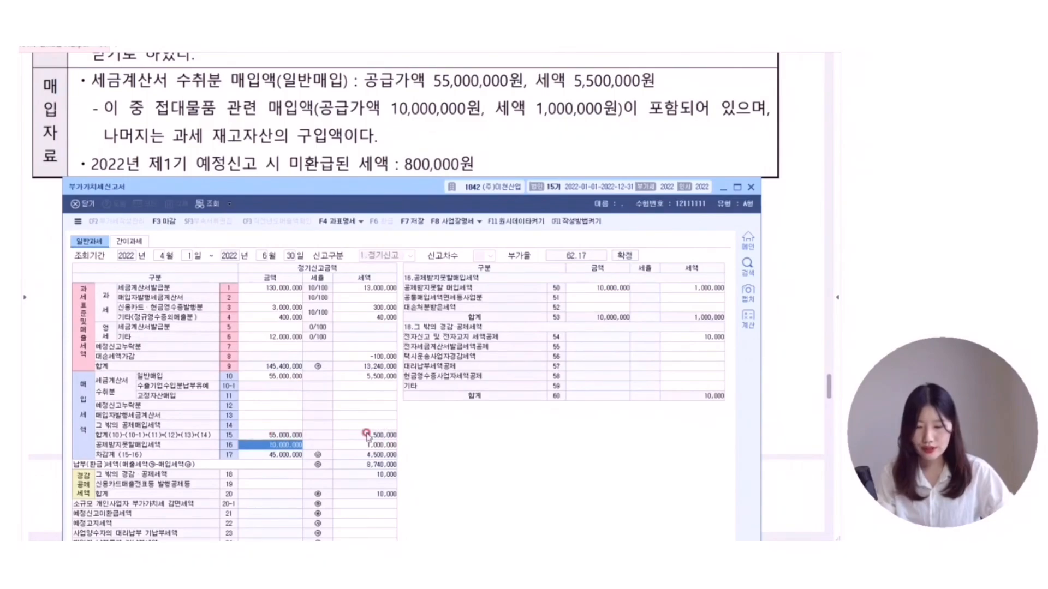
pyautogui.click(389, 446)
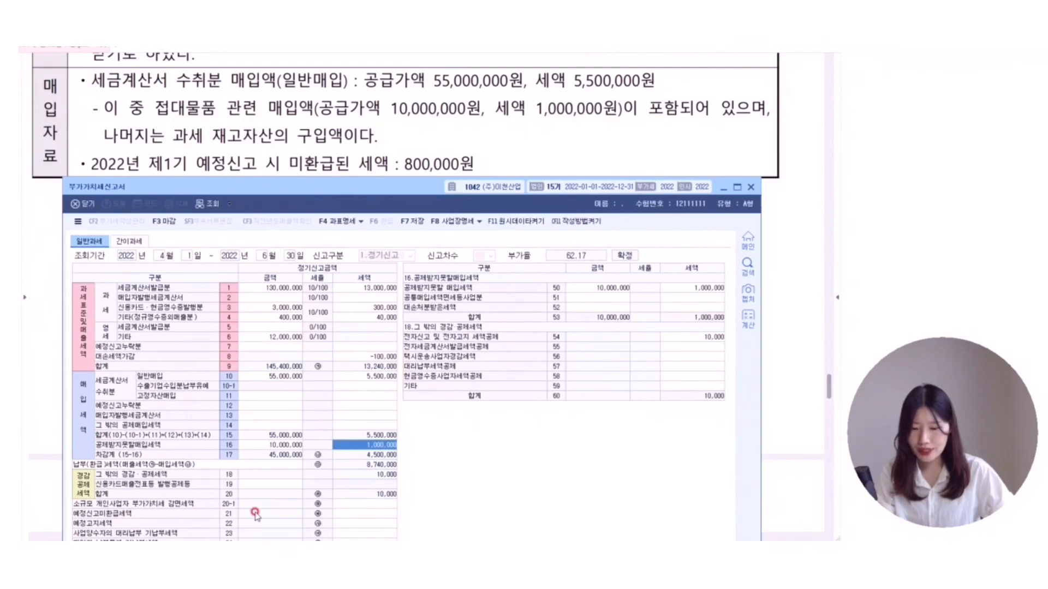
# - Enter 800,000 in the row 21 unrefunded preliminary-return tax cell
pyautogui.click(371, 514)
pyautogui.write('800,000')
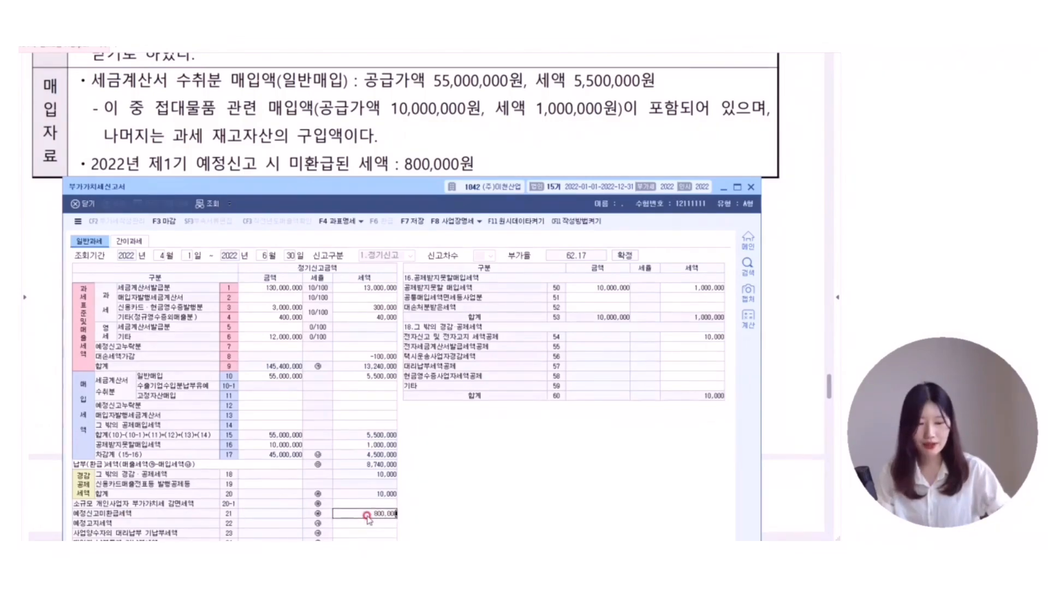
pyautogui.press('Return')
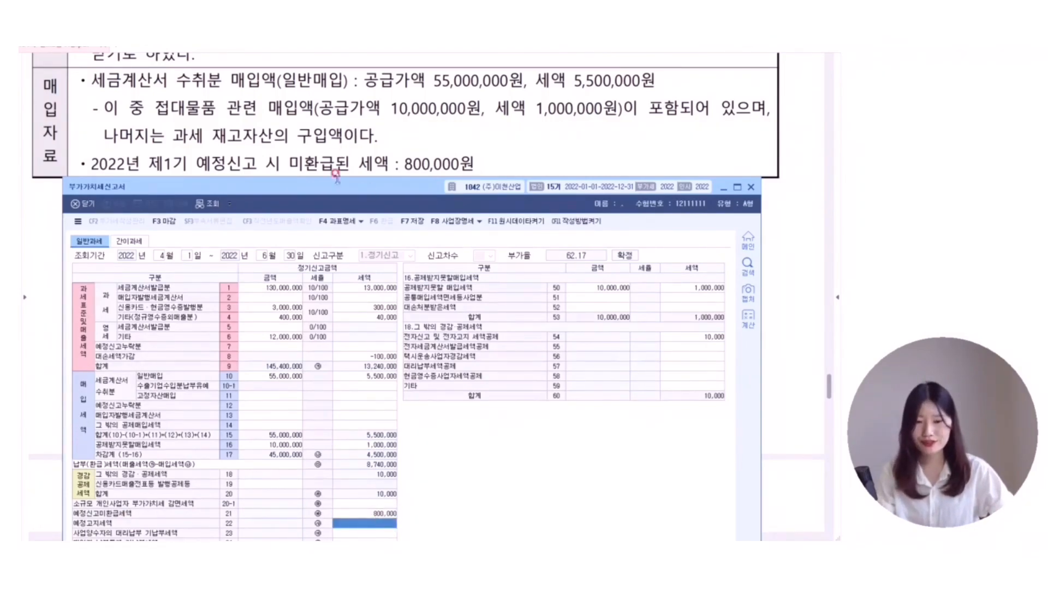
pyautogui.moveTo(338, 190); pyautogui.dragTo(344, 63)
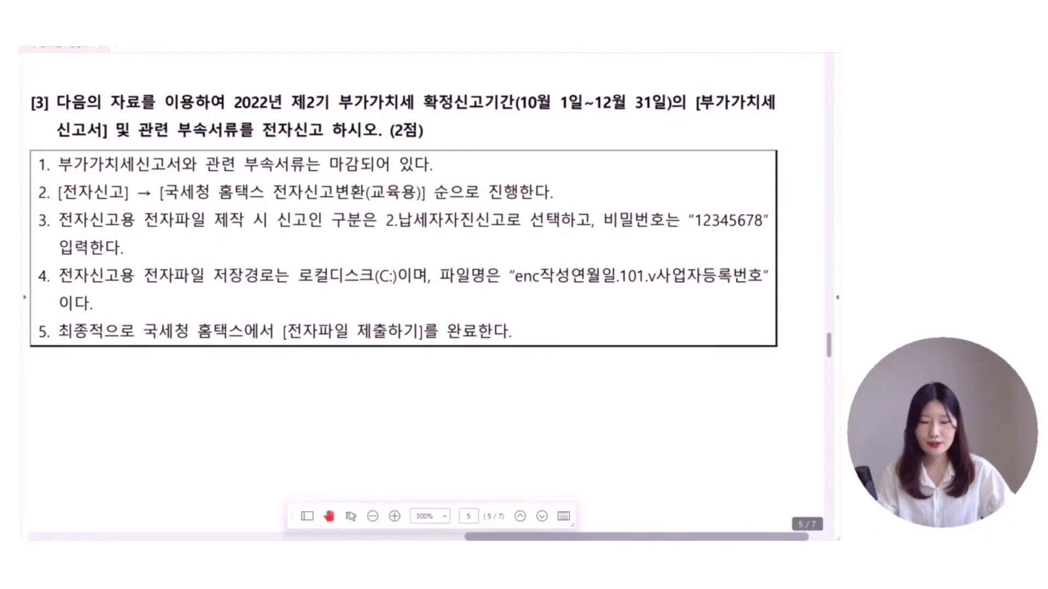
# - Open electronic filing and load the 2022 October–December regular return
pyautogui.click(649, 554)
pyautogui.click(176, 358)
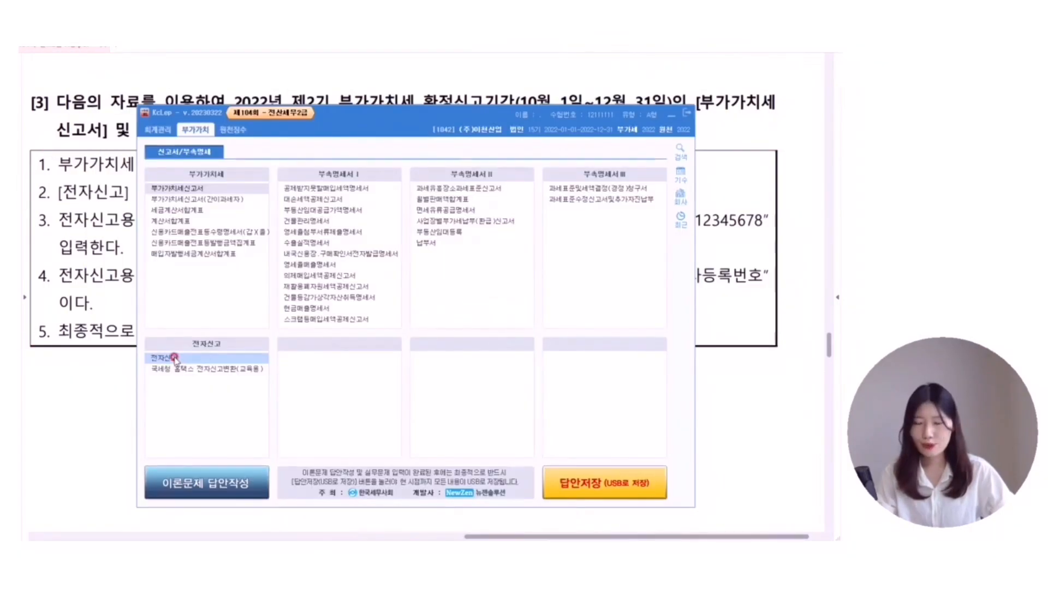
pyautogui.click(125, 287)
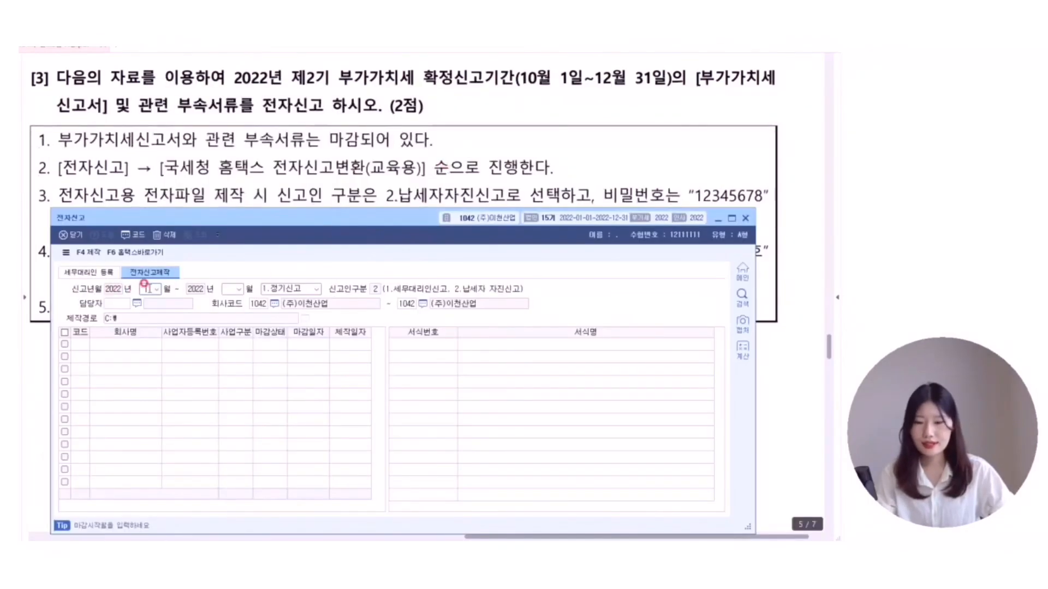
pyautogui.click(151, 291)
pyautogui.press('Return')
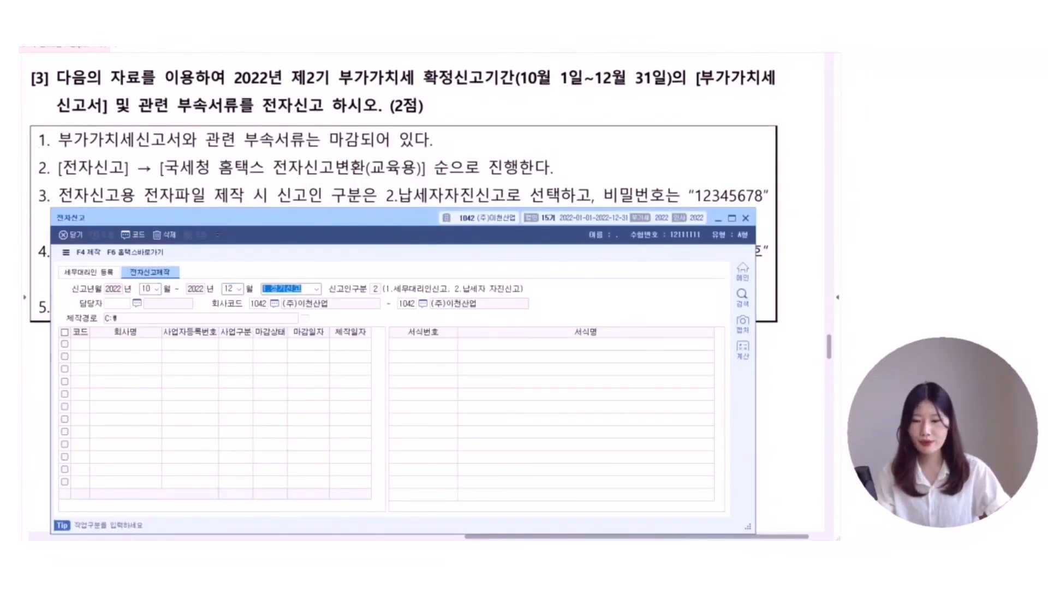
pyautogui.press('Return')
pyautogui.press('Return')
pyautogui.press('Return')
pyautogui.press('Return')
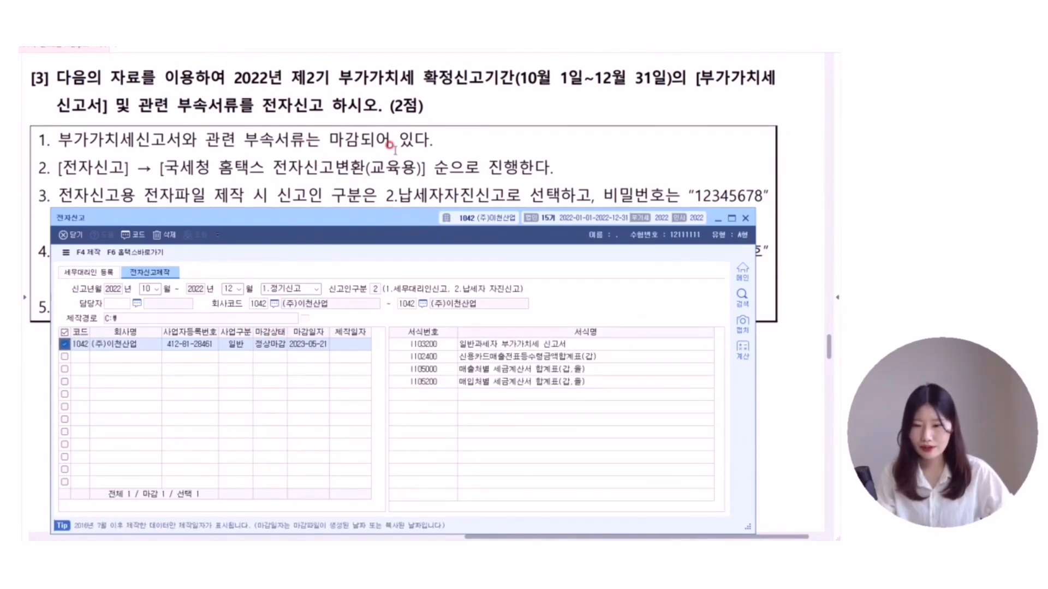
pyautogui.scroll(-1, 390, 146)
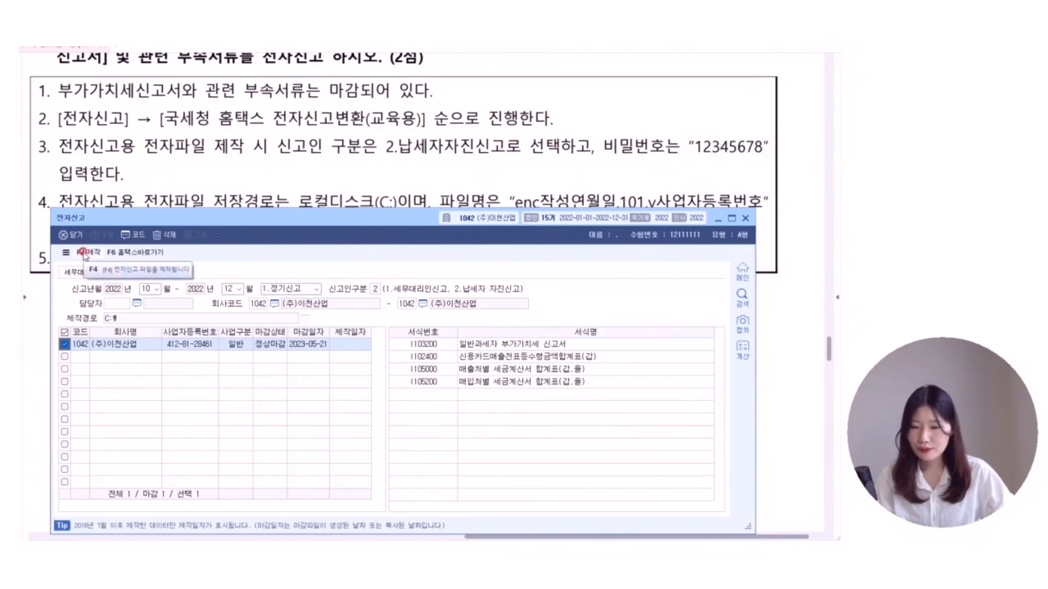
# - Create the e-filing file, entering and confirming the required password
pyautogui.click(84, 253)
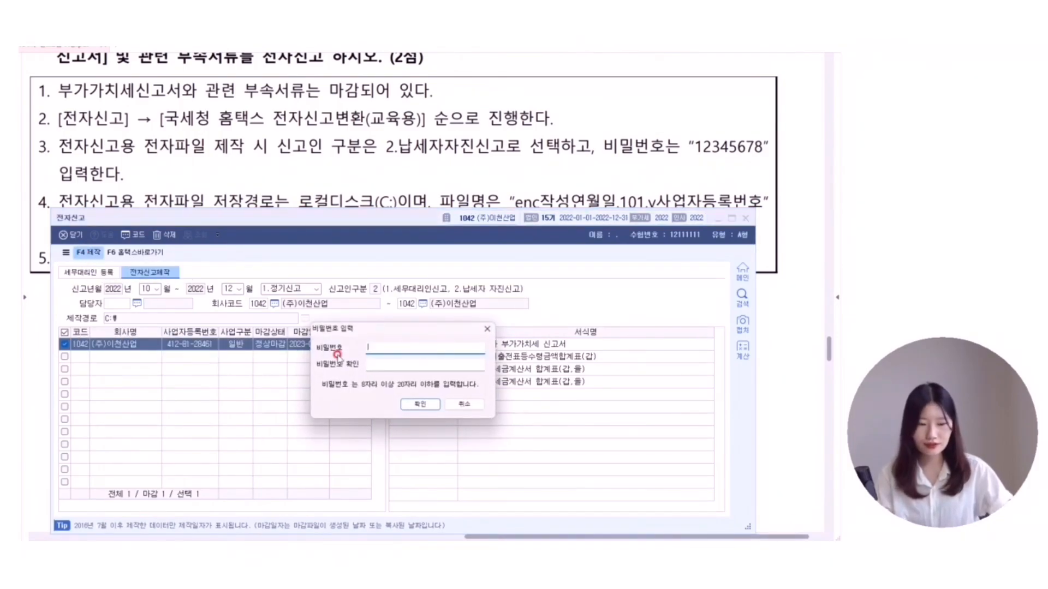
pyautogui.write('123')
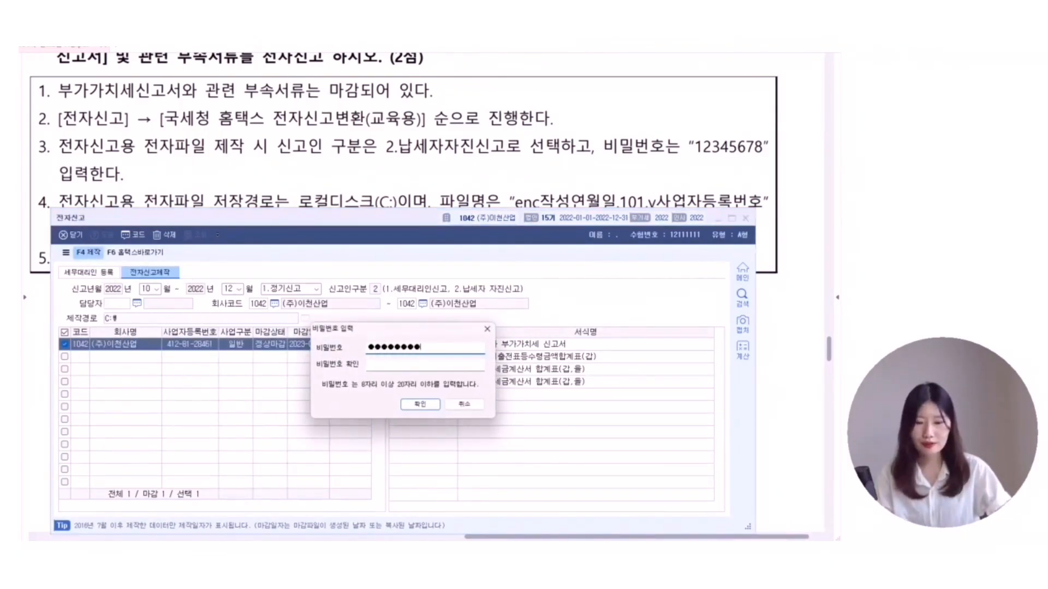
pyautogui.press('Tab')
pyautogui.click(418, 362)
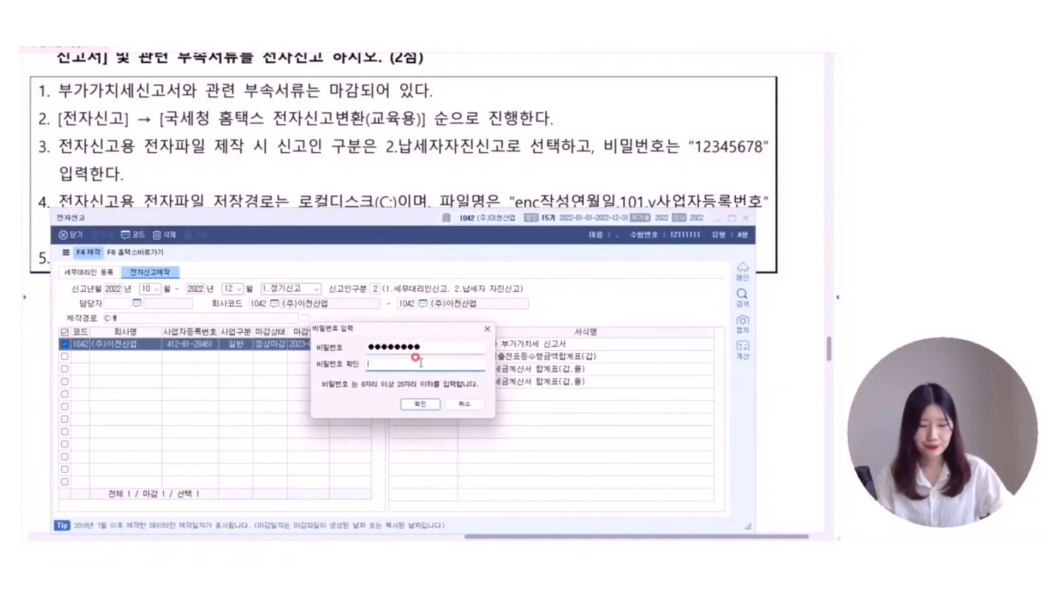
pyautogui.write('12345678')
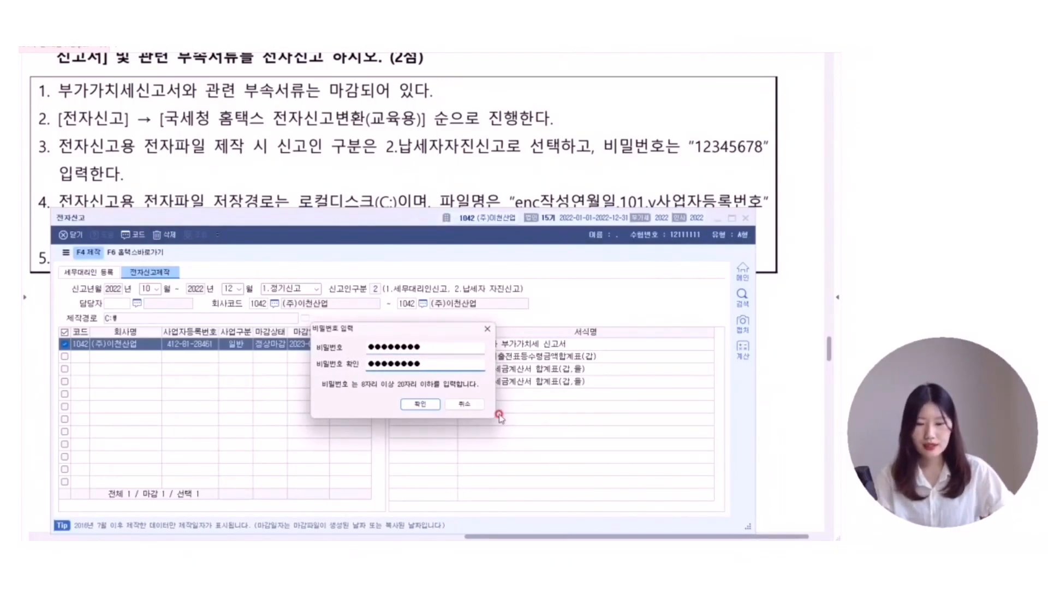
pyautogui.click(421, 404)
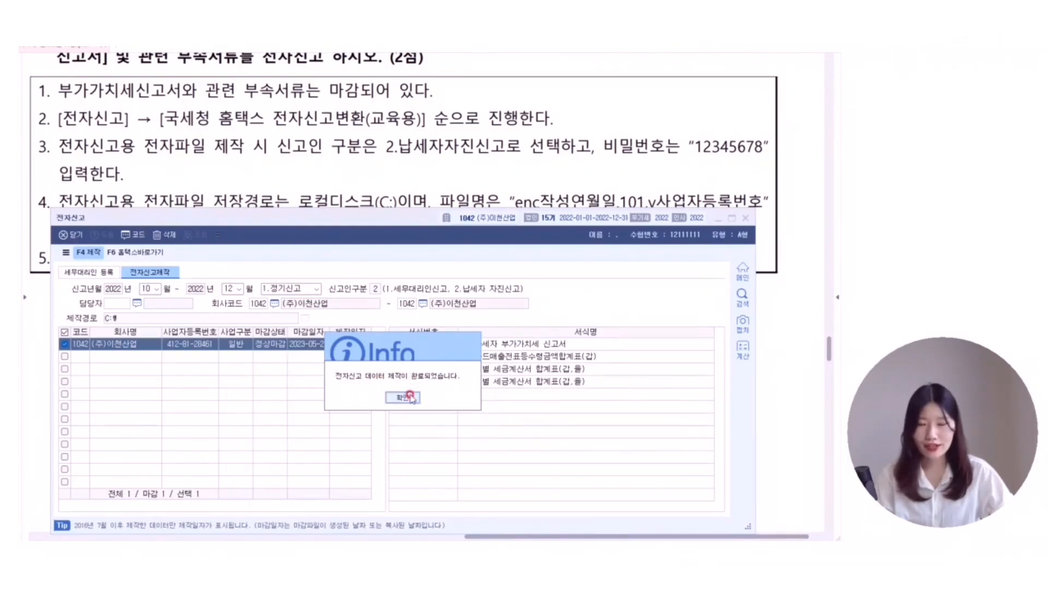
pyautogui.click(411, 397)
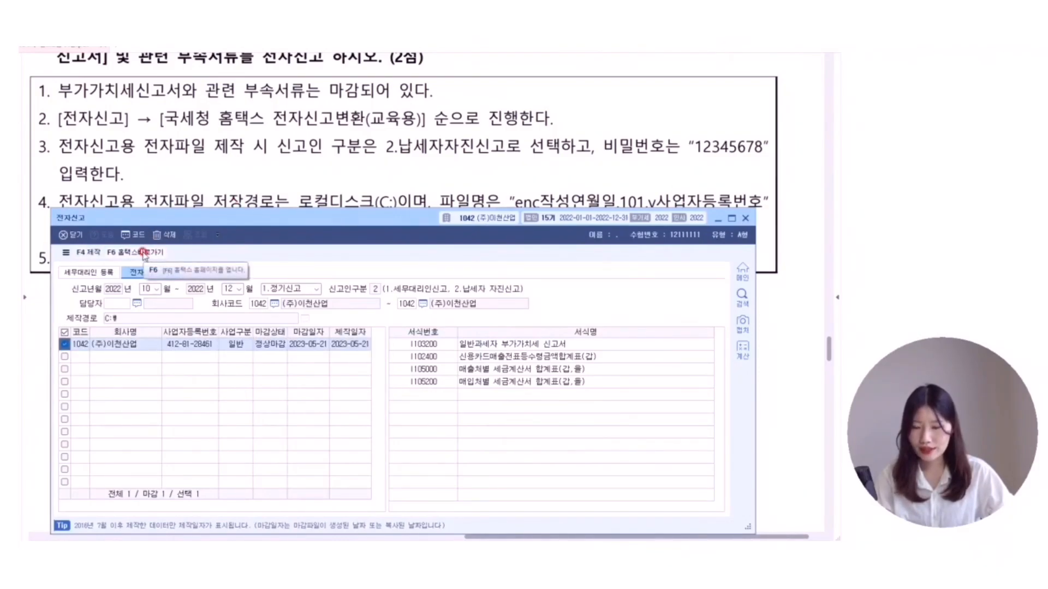
# - Open the Hometax e-filing conversion screen and dismiss the filing procedure guide
pyautogui.click(145, 255)
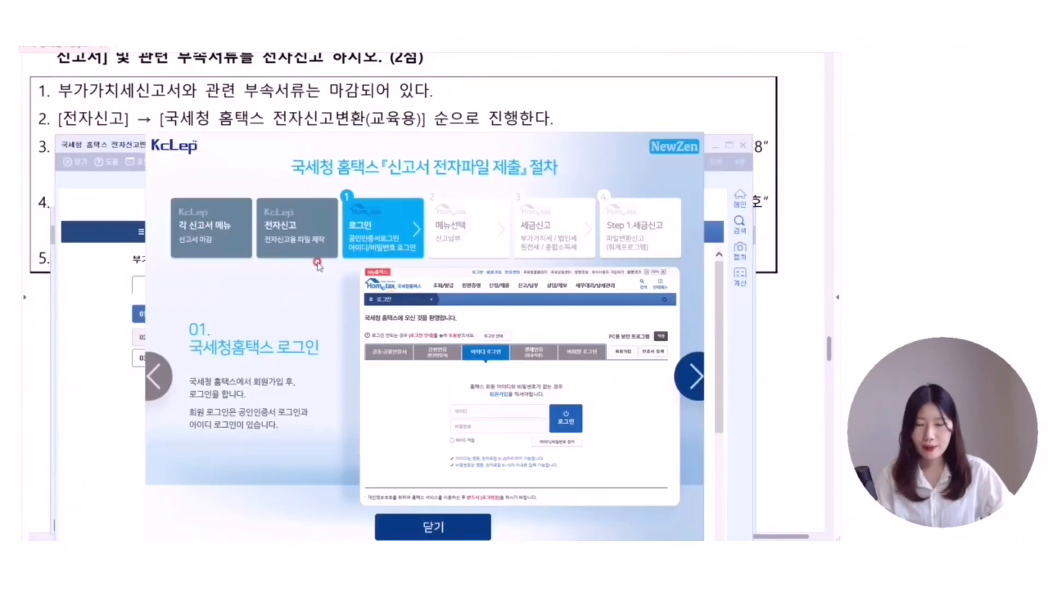
pyautogui.click(456, 530)
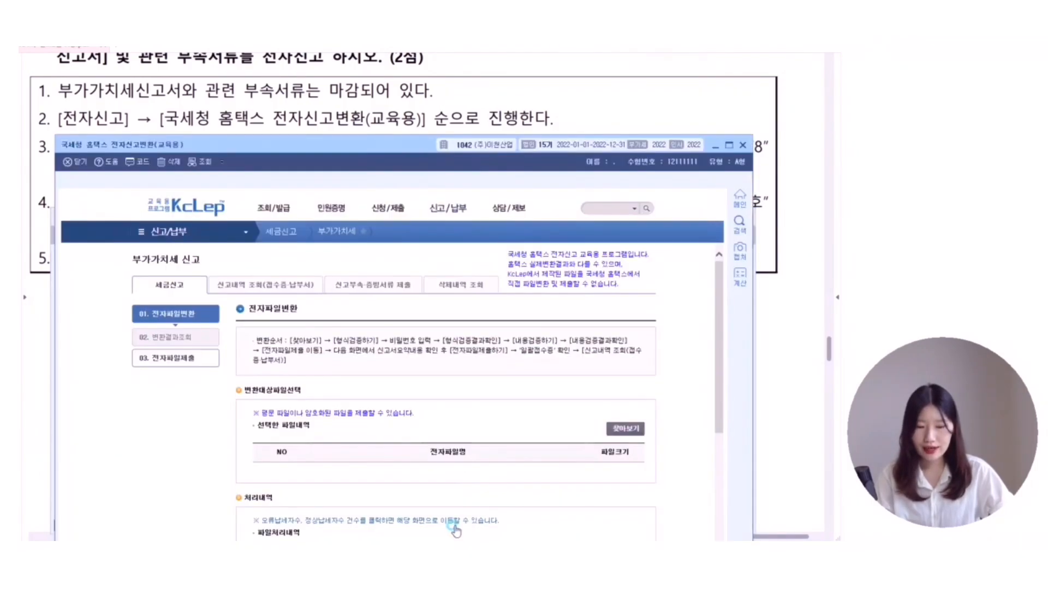
pyautogui.moveTo(359, 156); pyautogui.dragTo(358, 112)
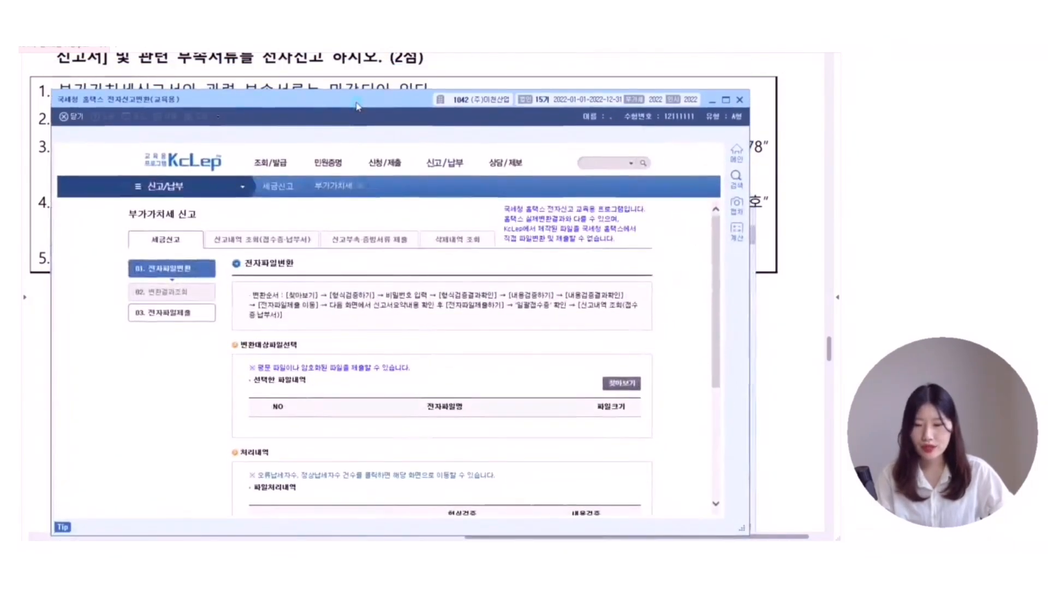
pyautogui.scroll(-3, 649, 250)
pyautogui.scroll(-2, 649, 250)
pyautogui.scroll(2, 339, 251)
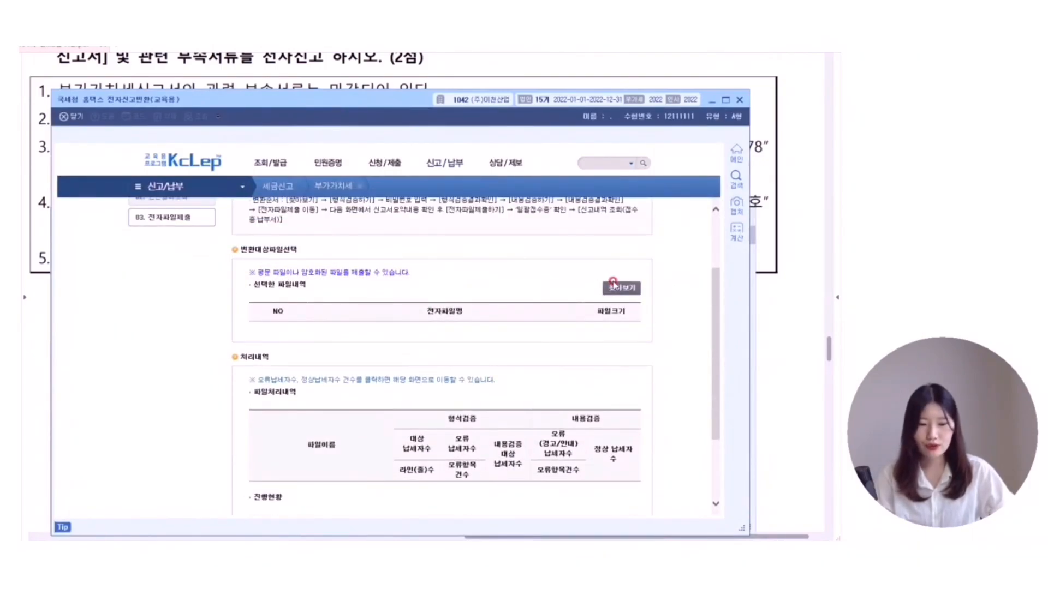
# - Browse drive C and load the enc20230521 file into the conversion list
pyautogui.click(615, 289)
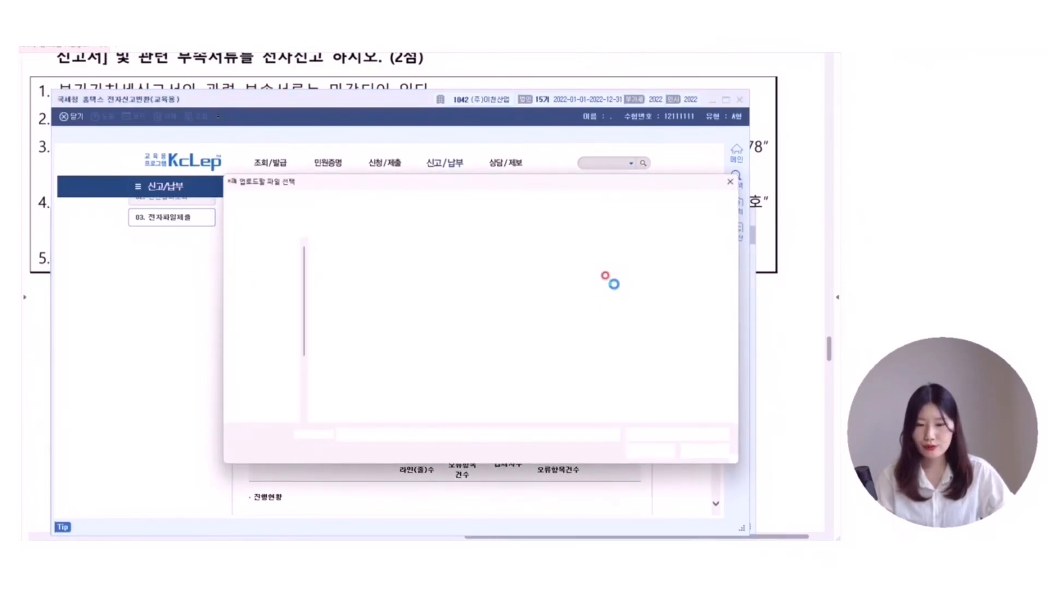
pyautogui.click(244, 411)
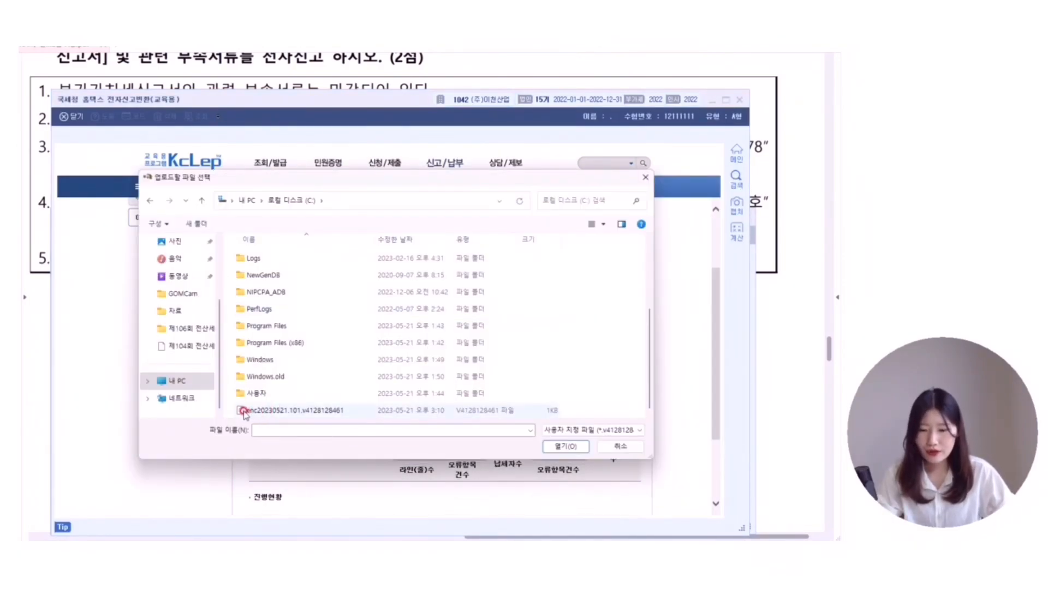
pyautogui.doubleClick(271, 411)
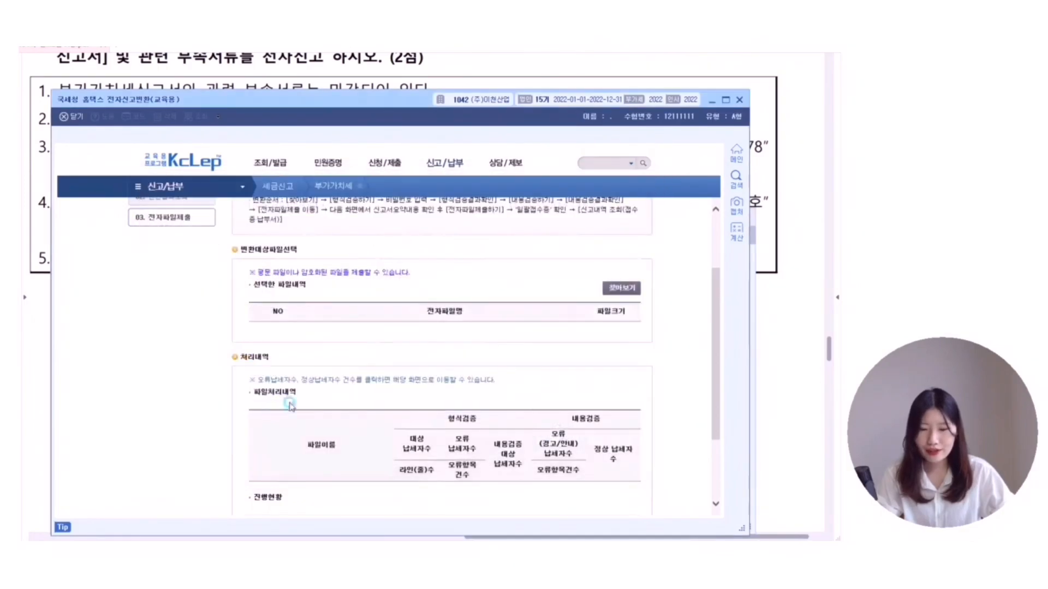
pyautogui.scroll(-3, 404, 347)
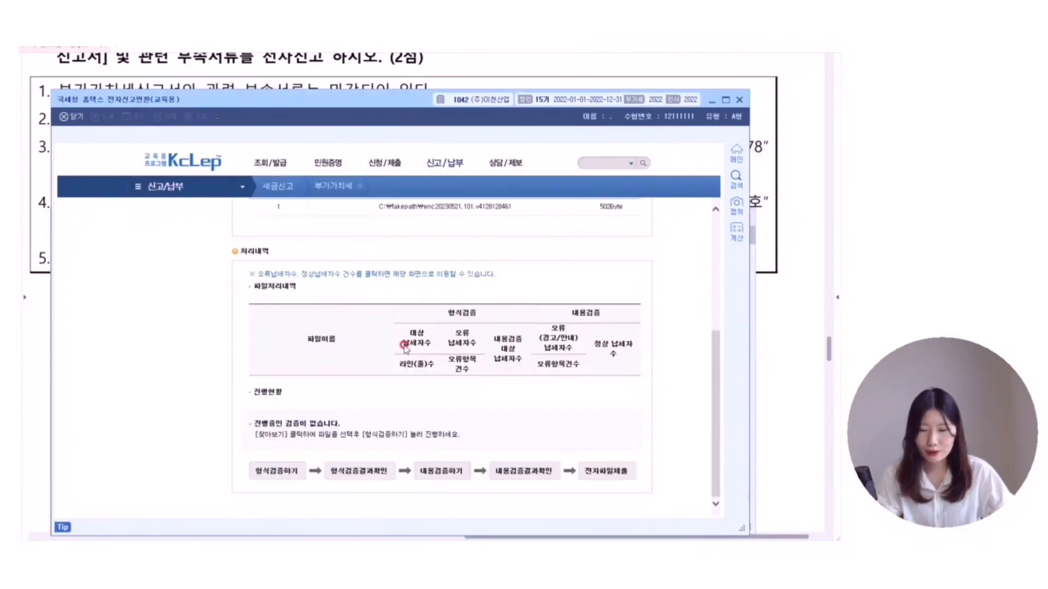
# - Run format validation on the uploaded file with its password and check the results
pyautogui.click(268, 475)
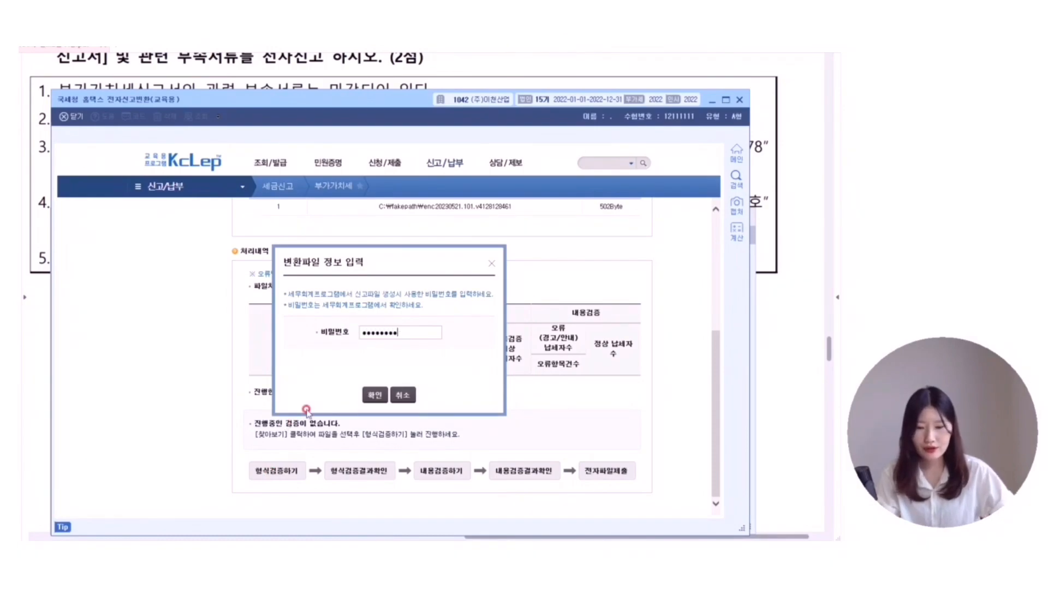
pyautogui.click(373, 395)
pyautogui.click(362, 482)
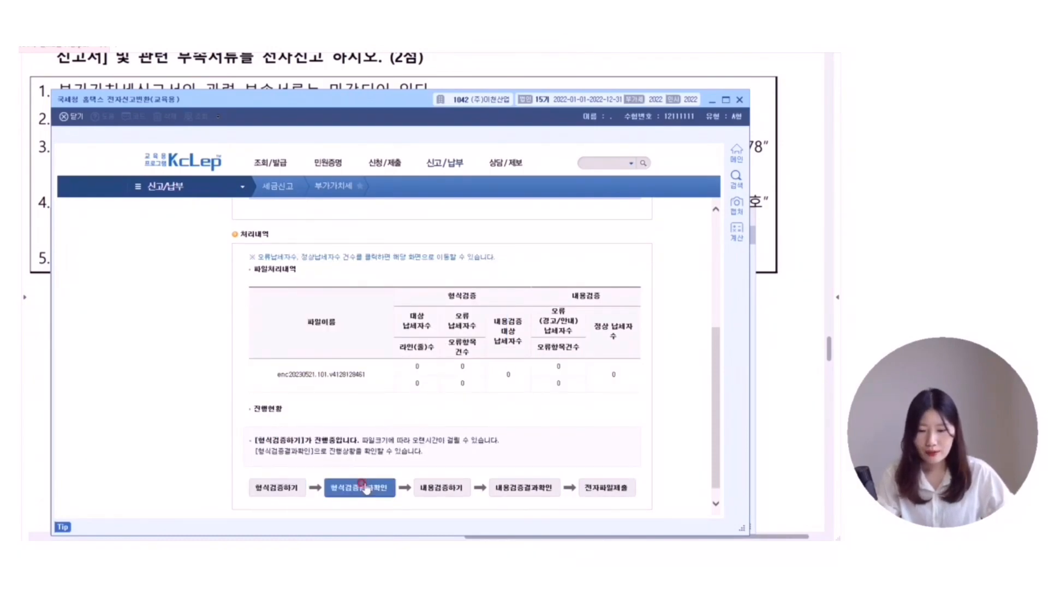
# - Run content validation, check its results, and go to the electronic file submission page
pyautogui.click(467, 487)
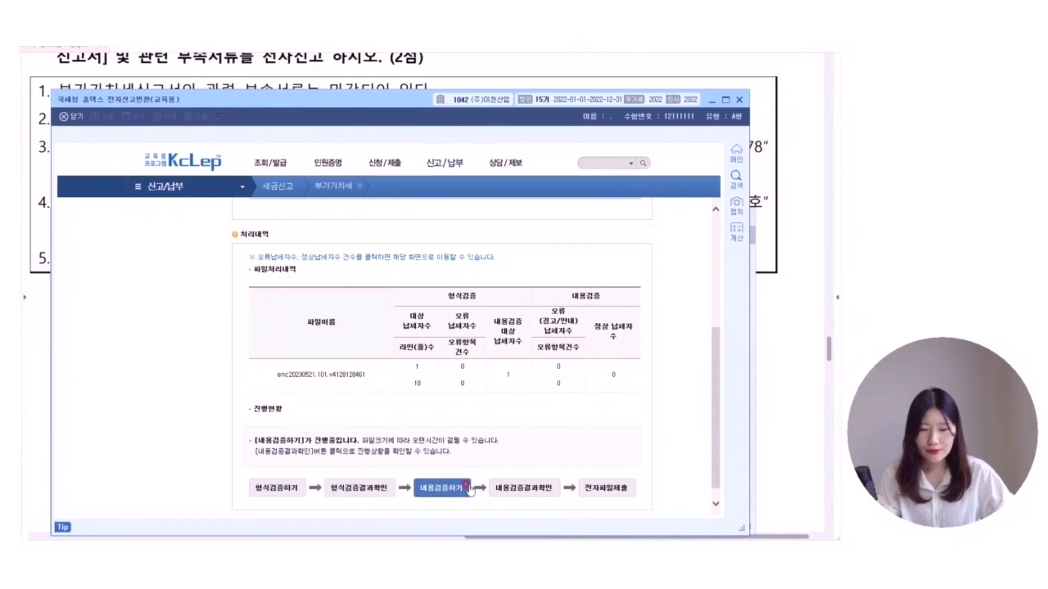
pyautogui.click(518, 487)
pyautogui.click(607, 487)
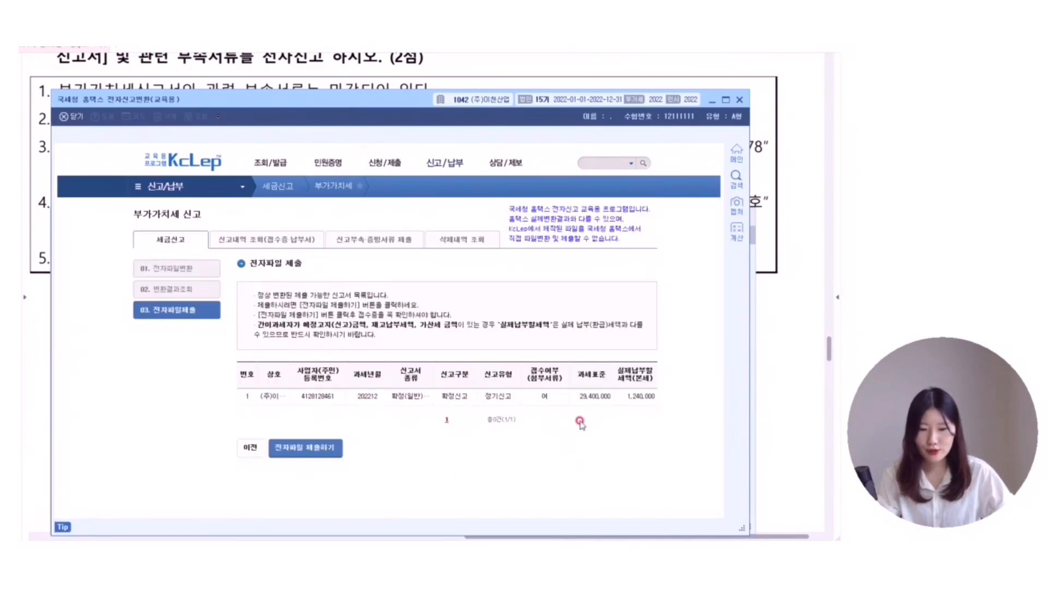
pyautogui.click(251, 393)
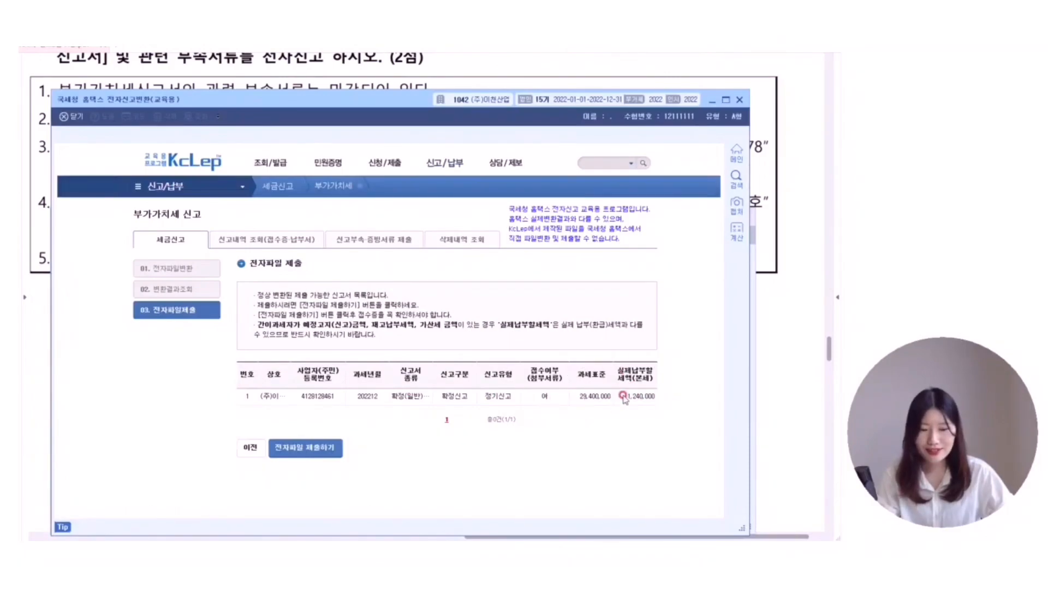
# - Submit the 202212 VAT return (tax base 29,400,000, payable 1,240,000), review the receipt, and exit Hometax
pyautogui.click(305, 450)
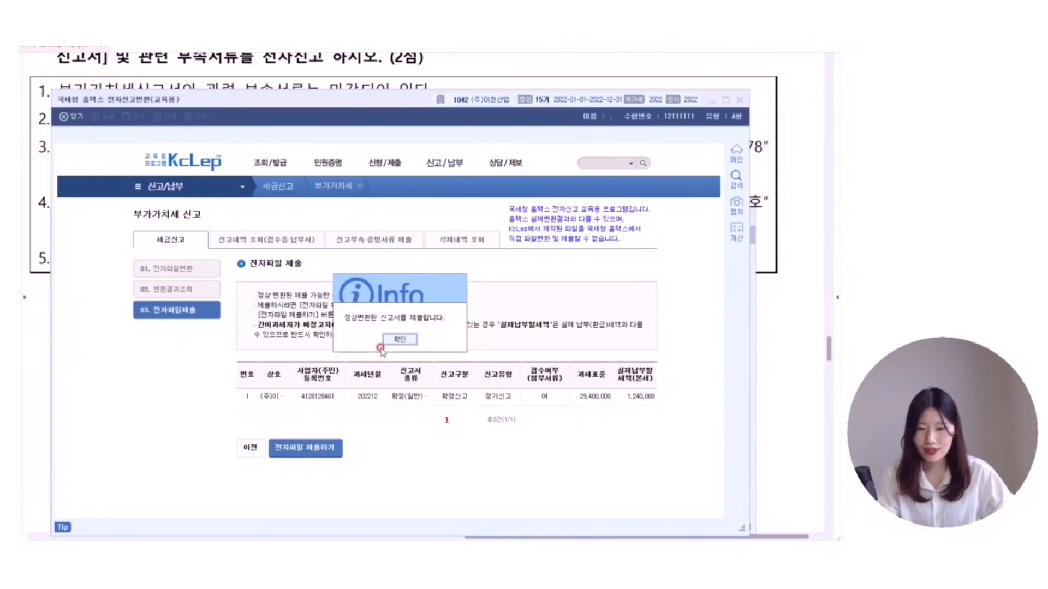
pyautogui.click(404, 339)
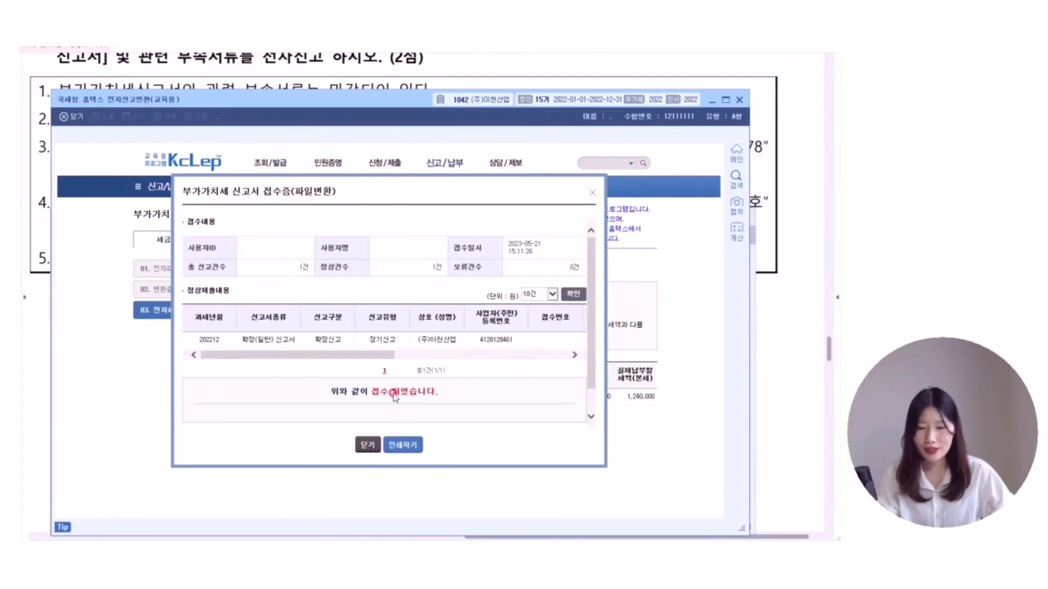
pyautogui.click(366, 444)
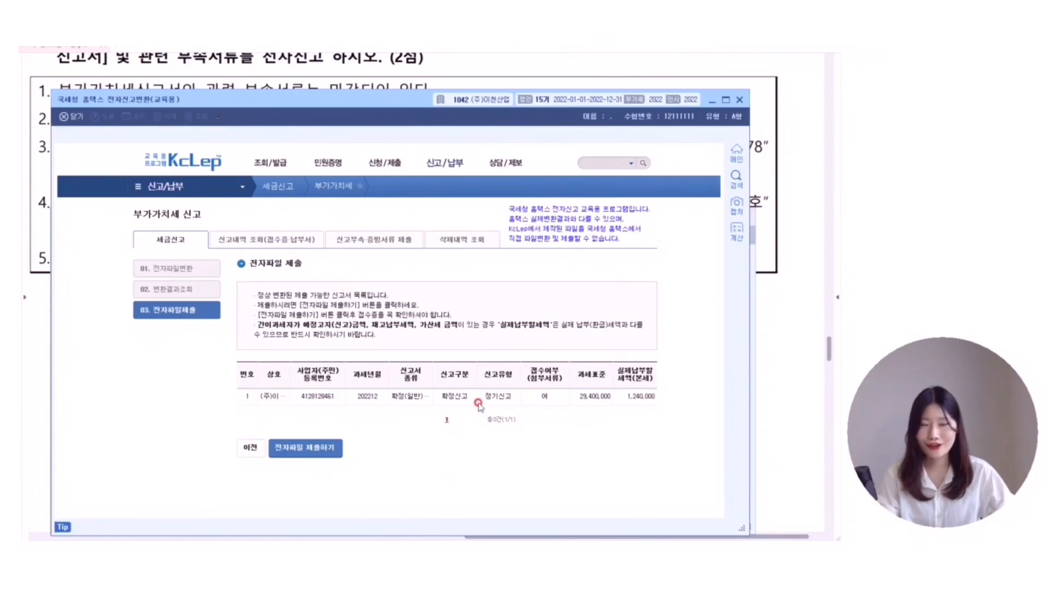
pyautogui.click(739, 99)
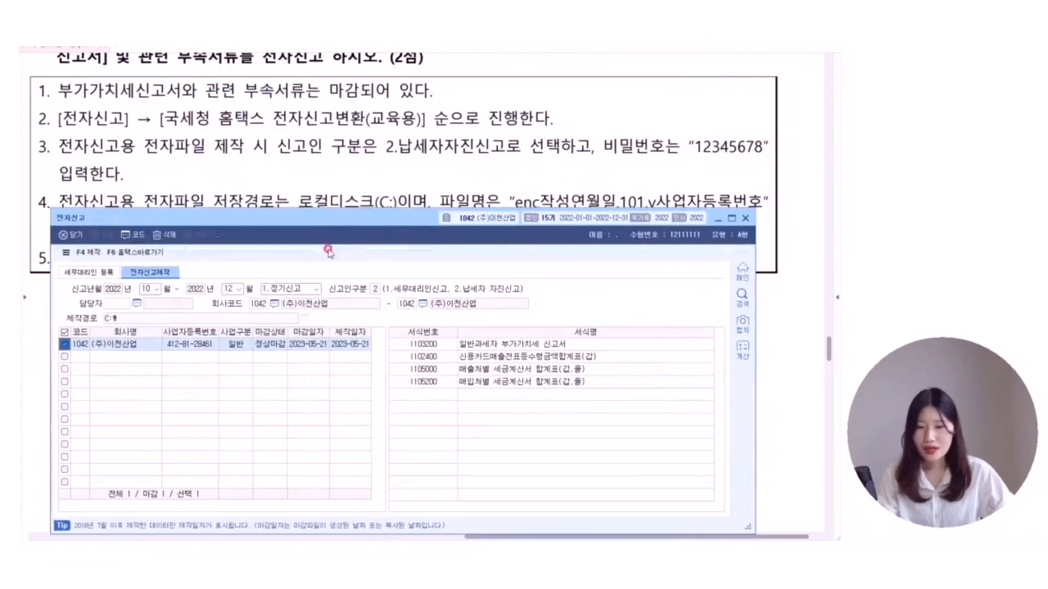
pyautogui.moveTo(335, 234)
pyautogui.mouseDown()
pyautogui.moveTo(341, 292)
pyautogui.moveTo(343, 215)
pyautogui.mouseUp()
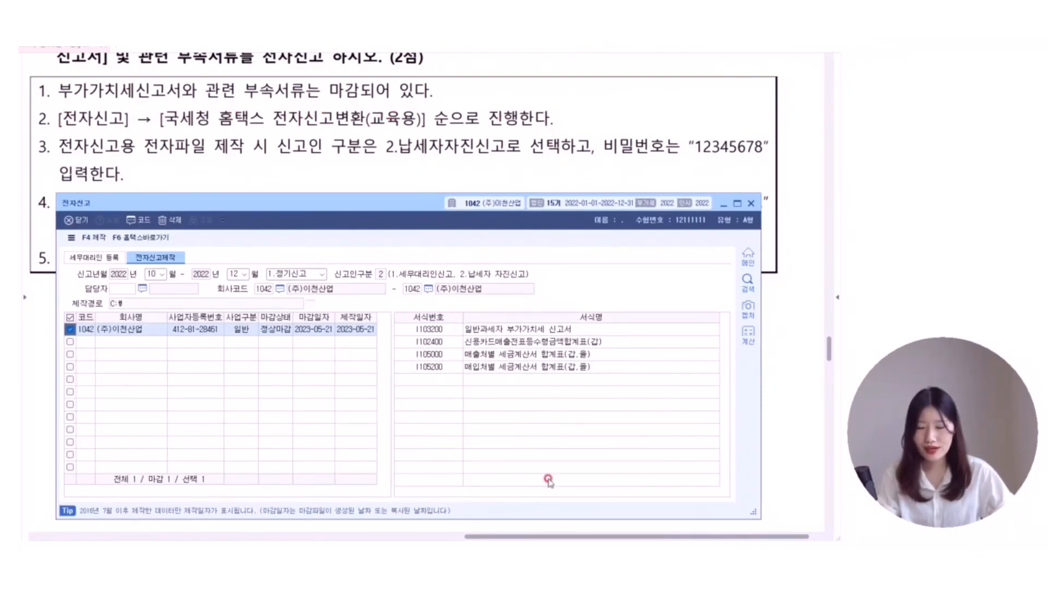
pyautogui.click(656, 532)
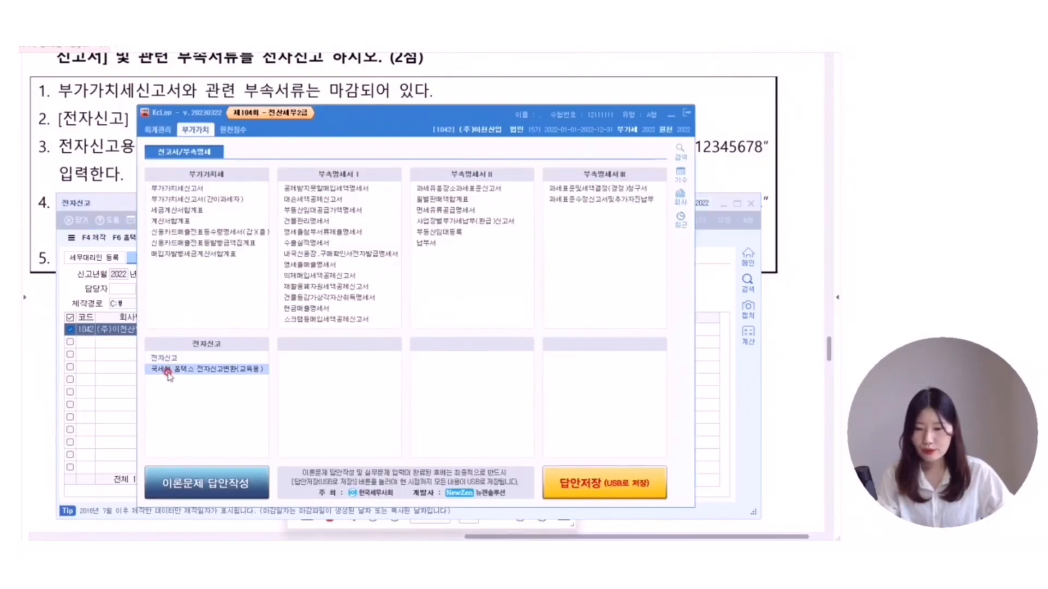
pyautogui.click(197, 371)
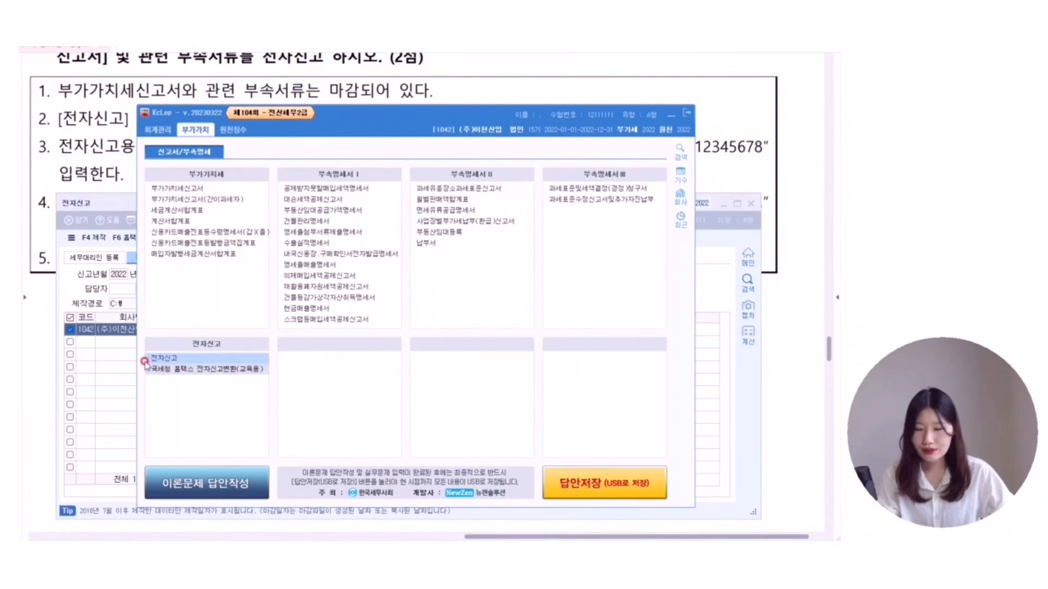
pyautogui.click(163, 359)
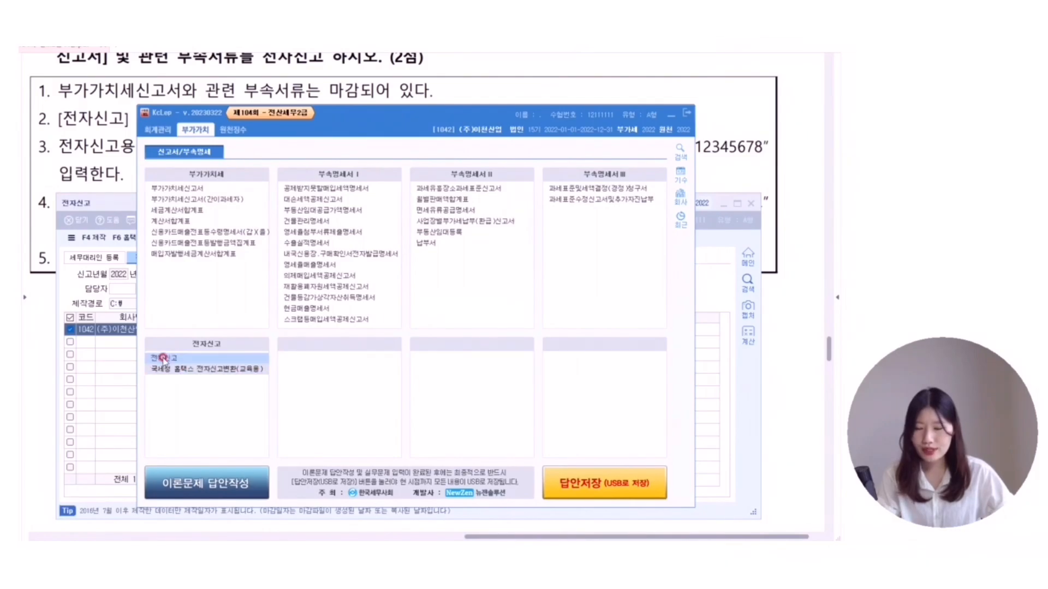
pyautogui.click(112, 204)
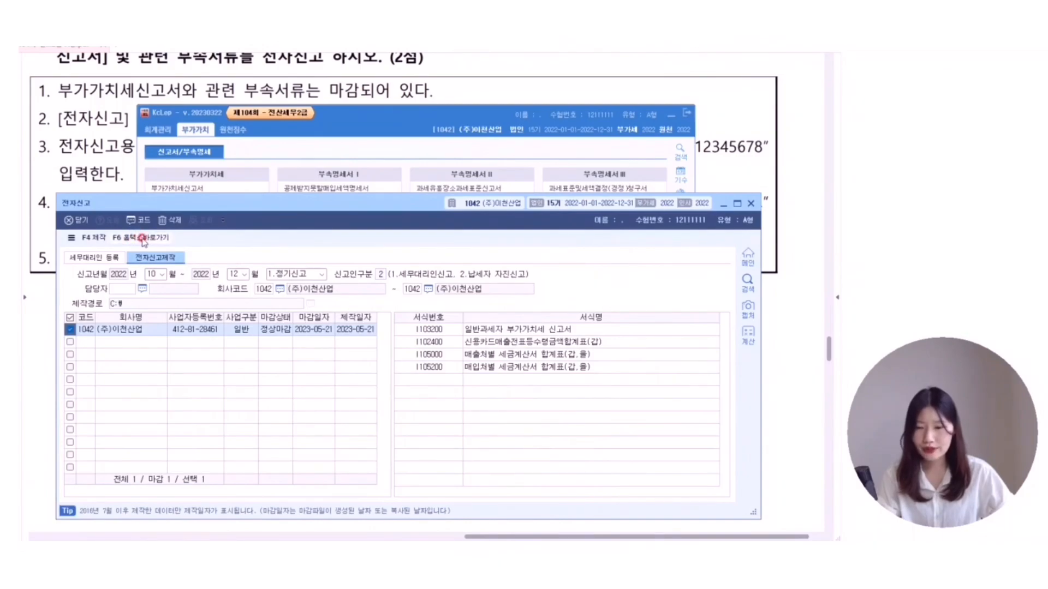
pyautogui.click(143, 239)
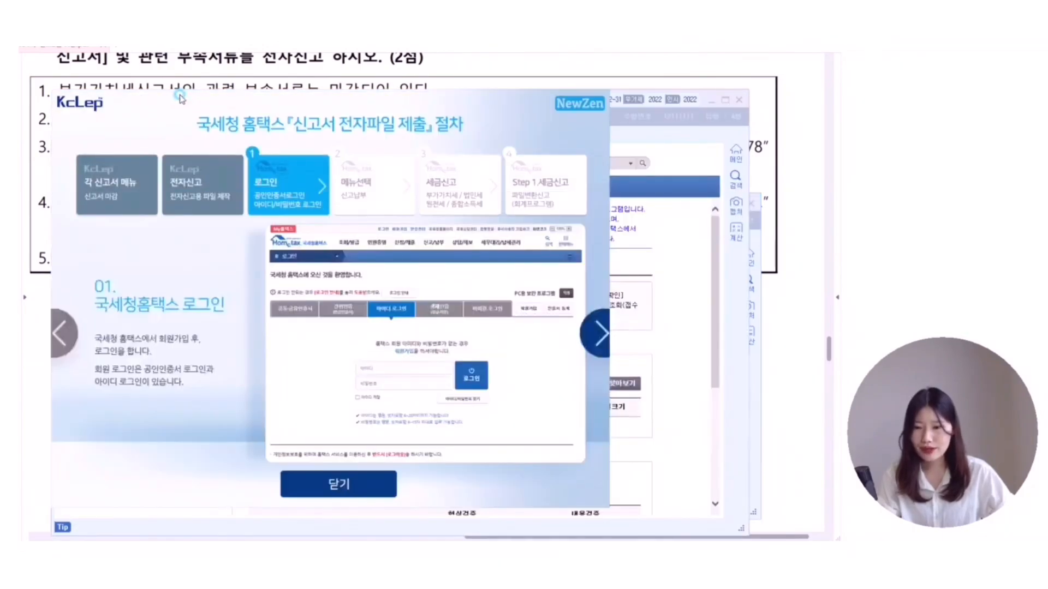
pyautogui.click(307, 493)
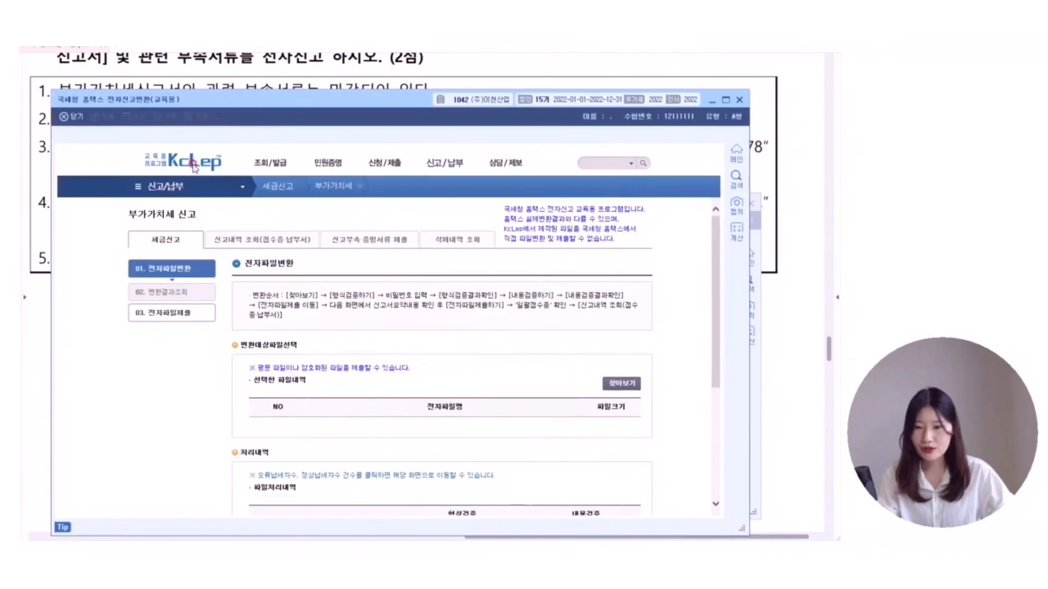
pyautogui.click(82, 102)
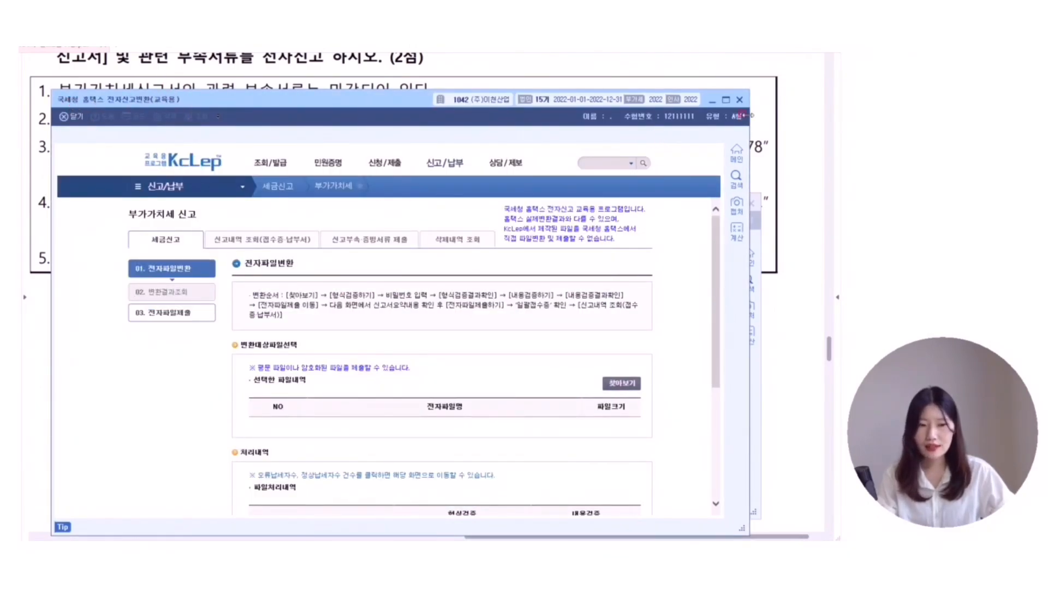
pyautogui.click(740, 101)
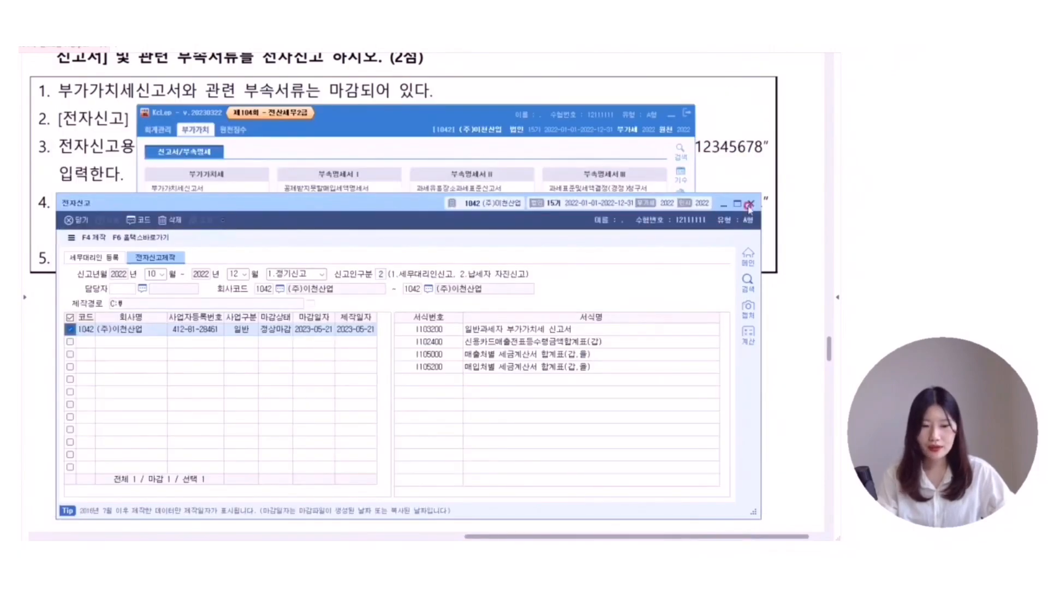
# - Close the 전자신고 window, reopen it from the menu, and close it again
pyautogui.click(751, 203)
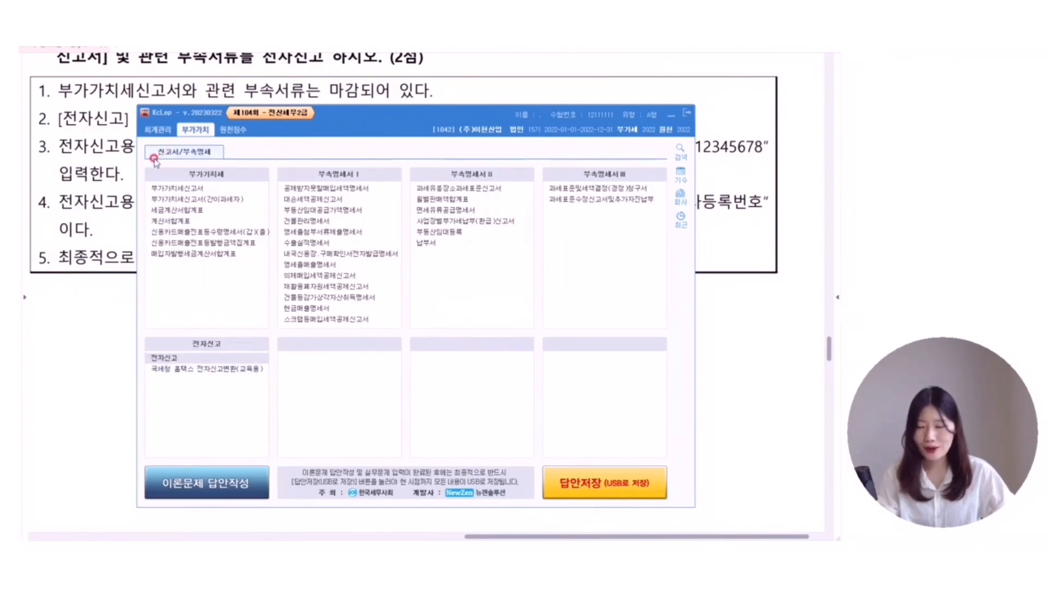
pyautogui.click(206, 358)
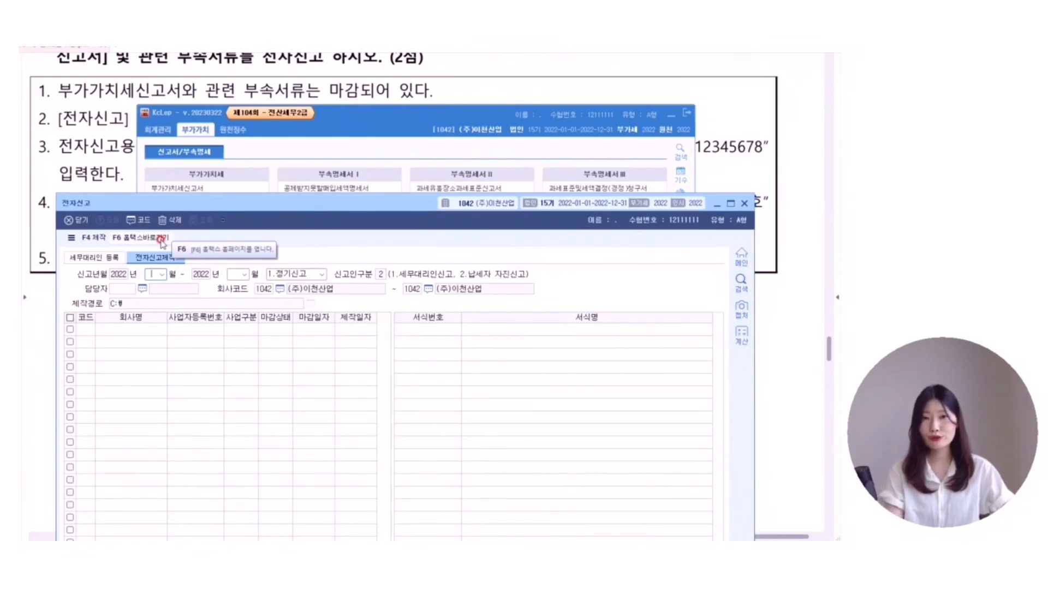
pyautogui.click(744, 203)
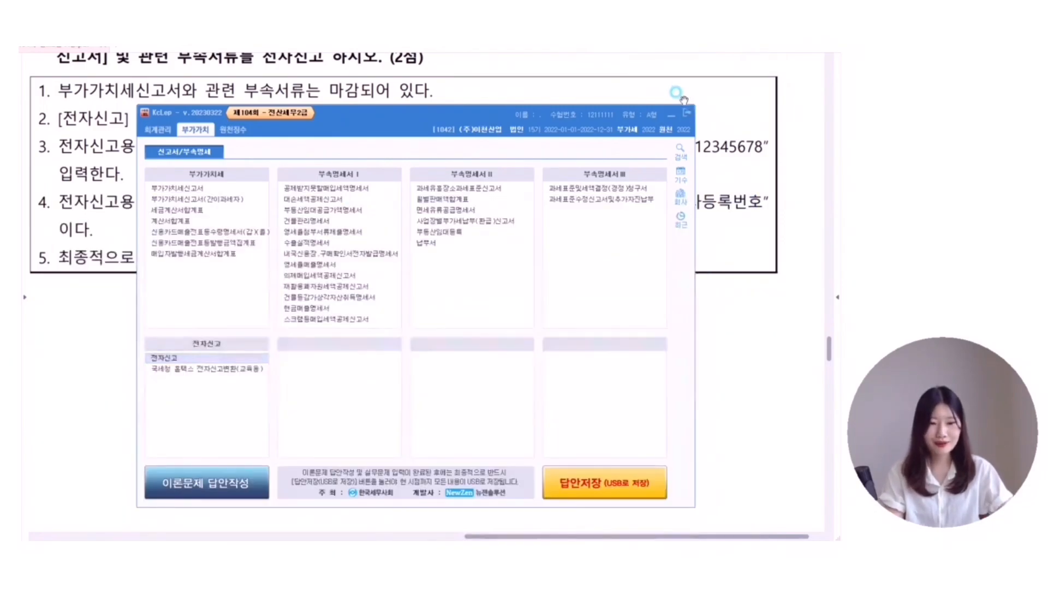
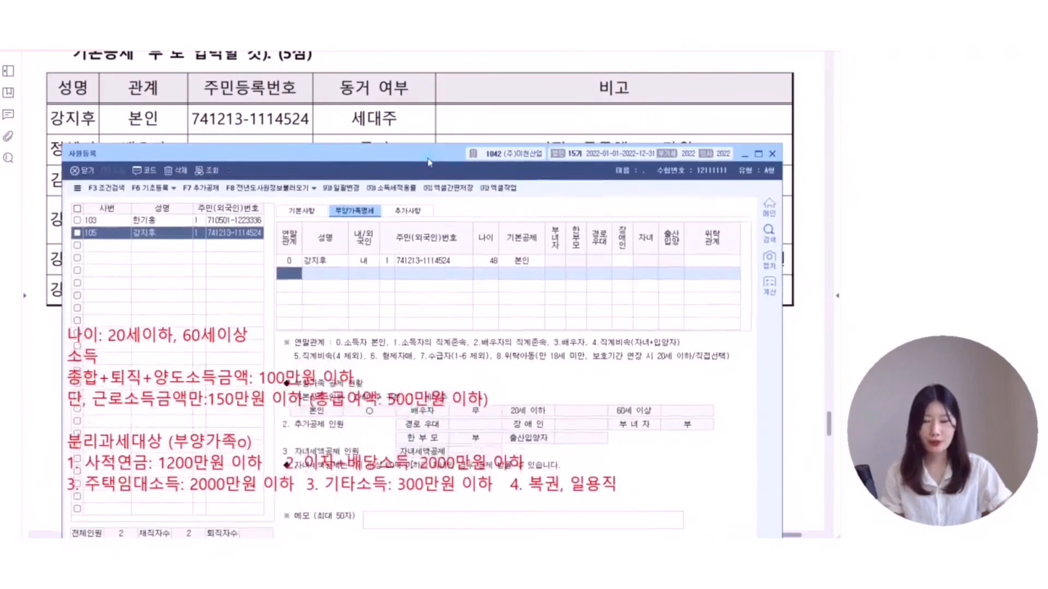
# - Reopen employee registration and show employee 105's dependant details
pyautogui.click(772, 147)
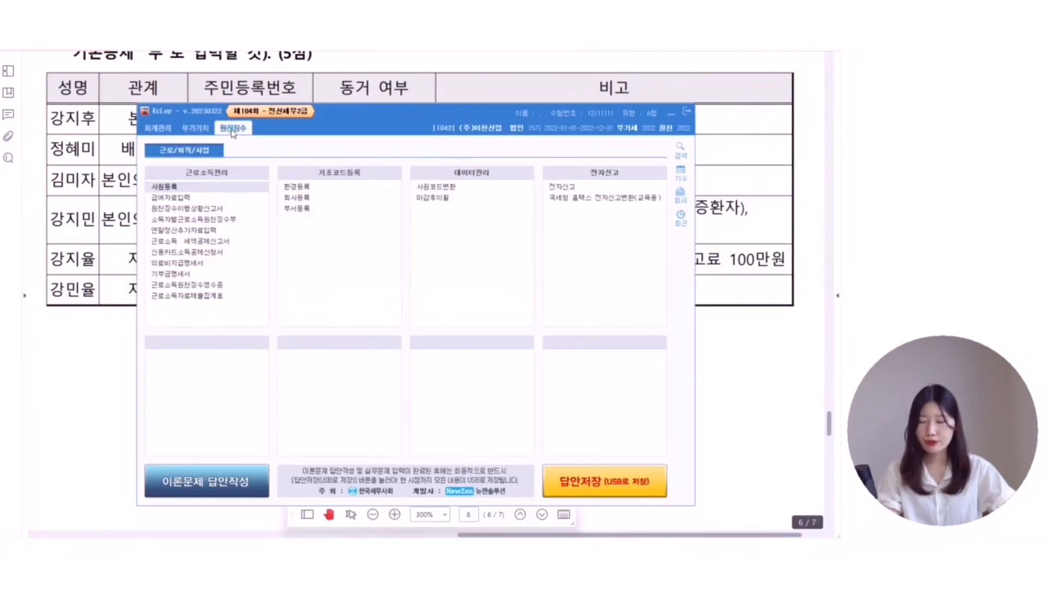
pyautogui.click(202, 186)
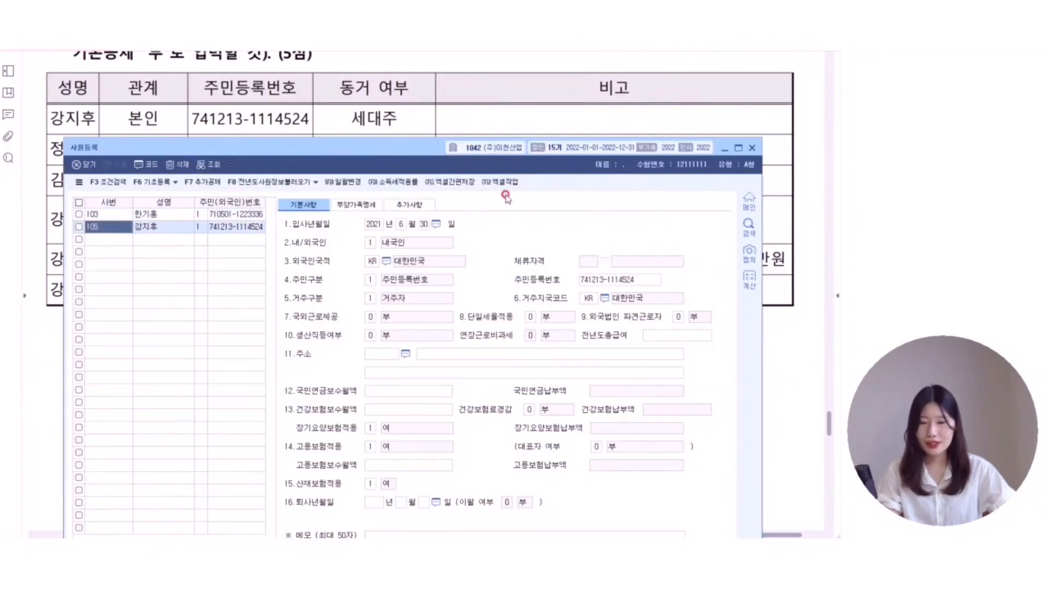
pyautogui.click(338, 205)
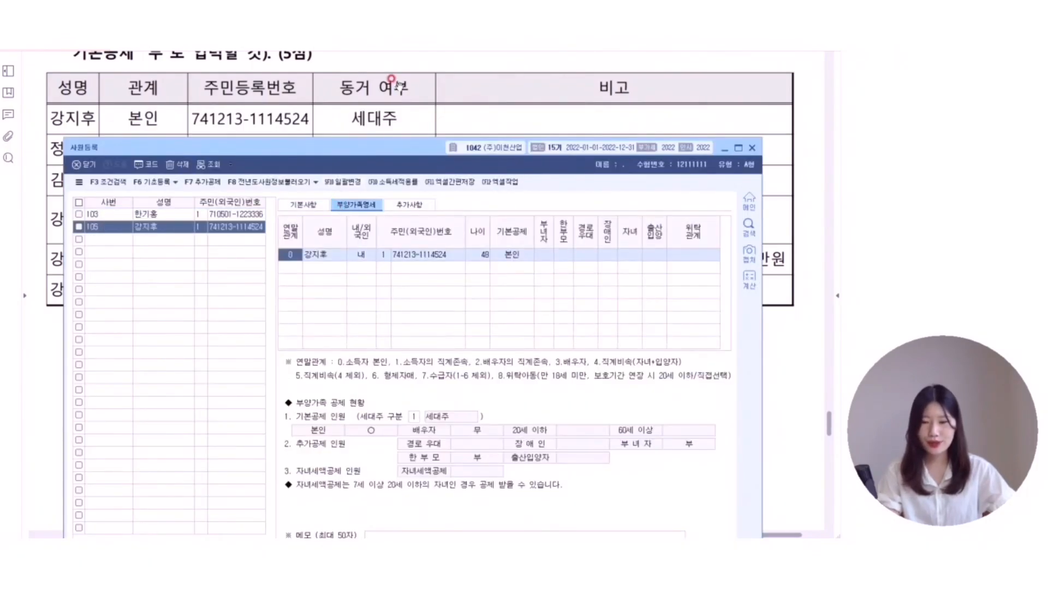
pyautogui.scroll(-2, 400, 83)
pyautogui.scroll(-2, 398, 81)
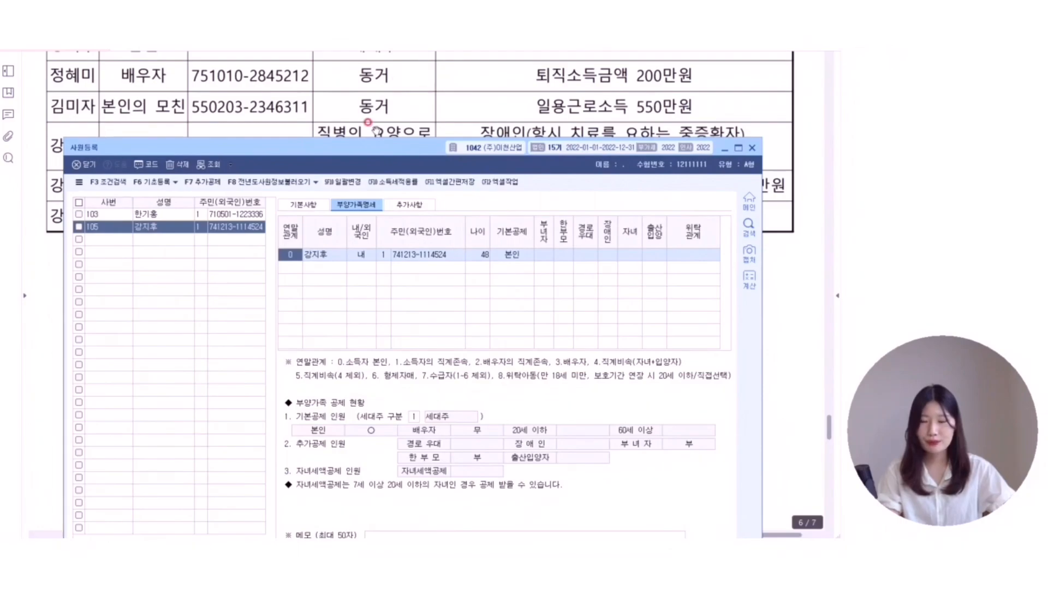
# - Add the spouse in a new row with relation code 3, her name and resident number
pyautogui.click(289, 269)
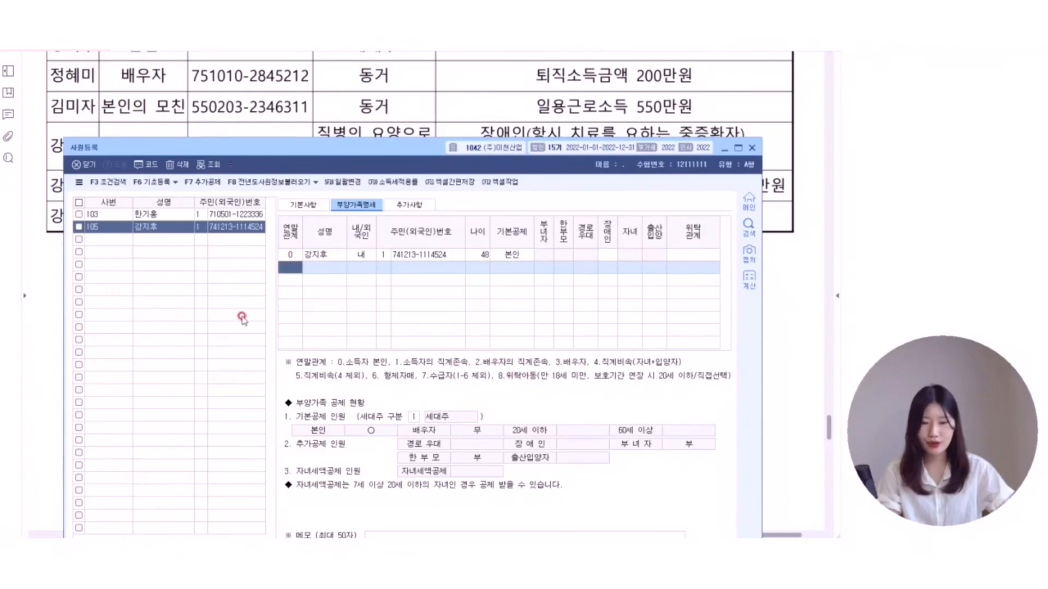
pyautogui.write('3')
pyautogui.press('Return')
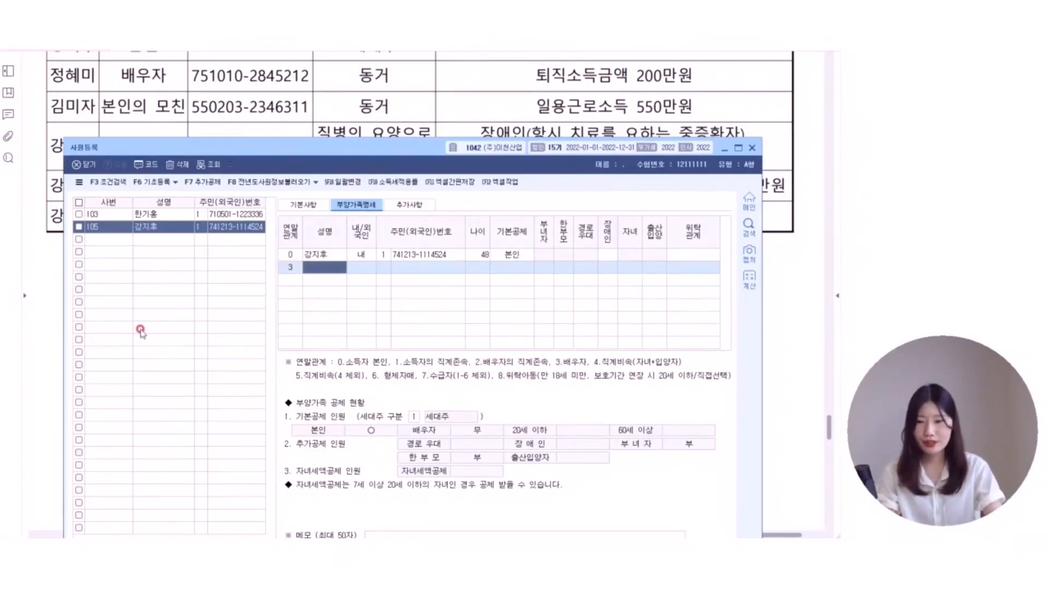
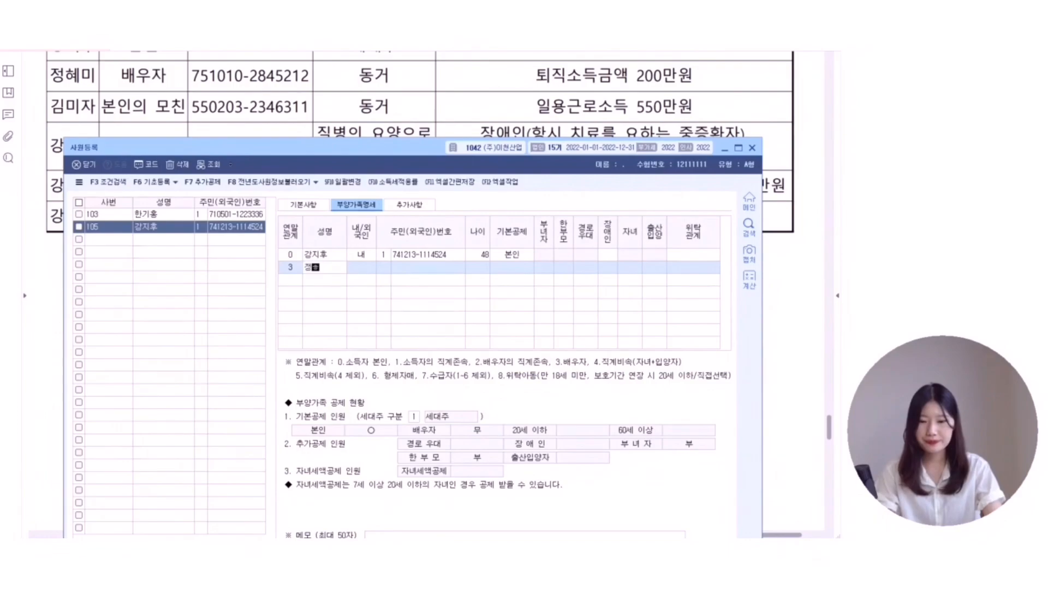
pyautogui.press('Return')
pyautogui.press('Return')
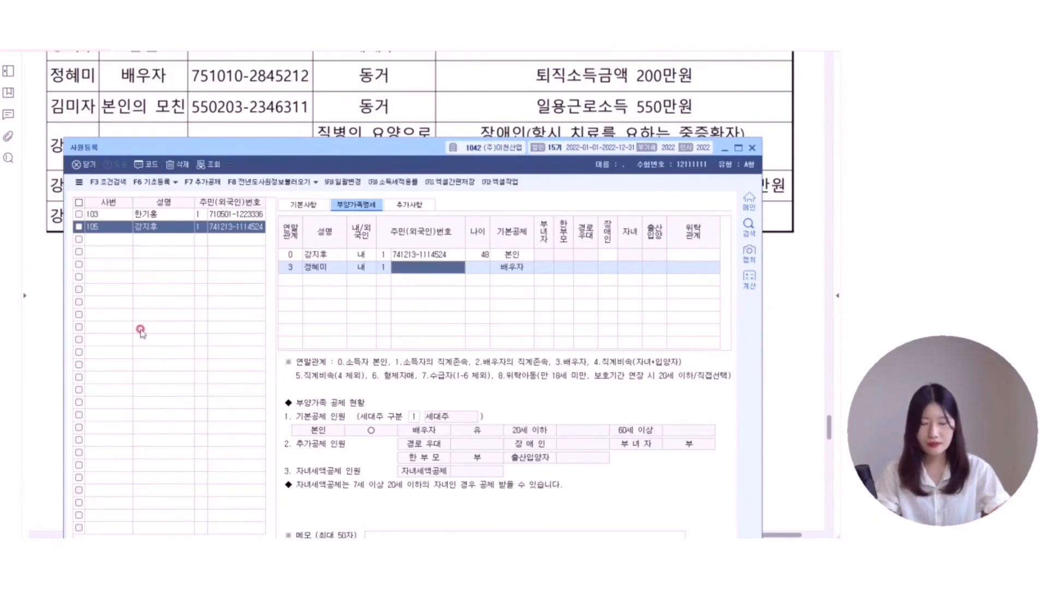
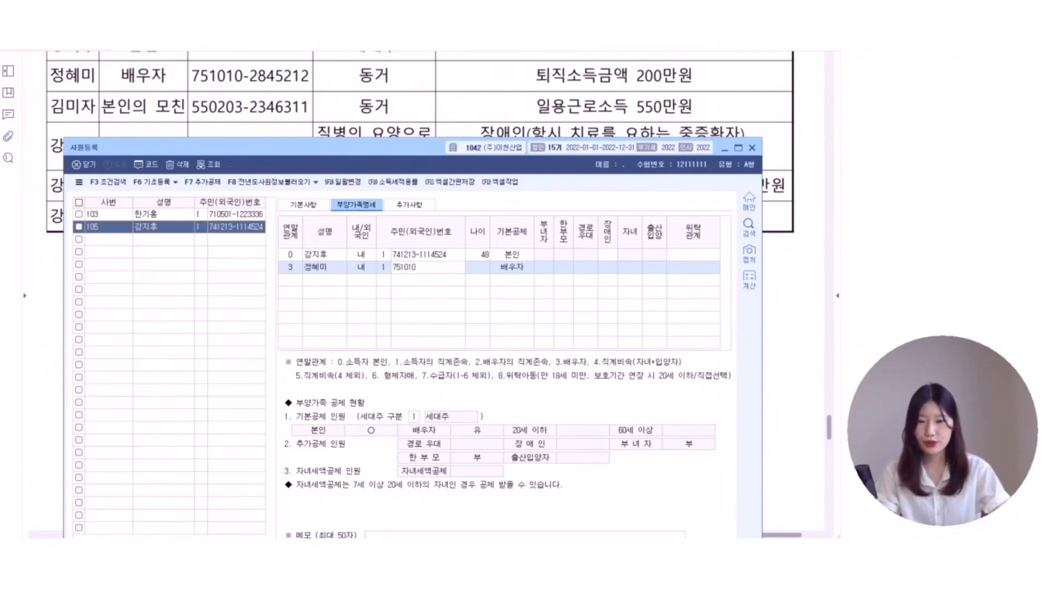
pyautogui.press('Return')
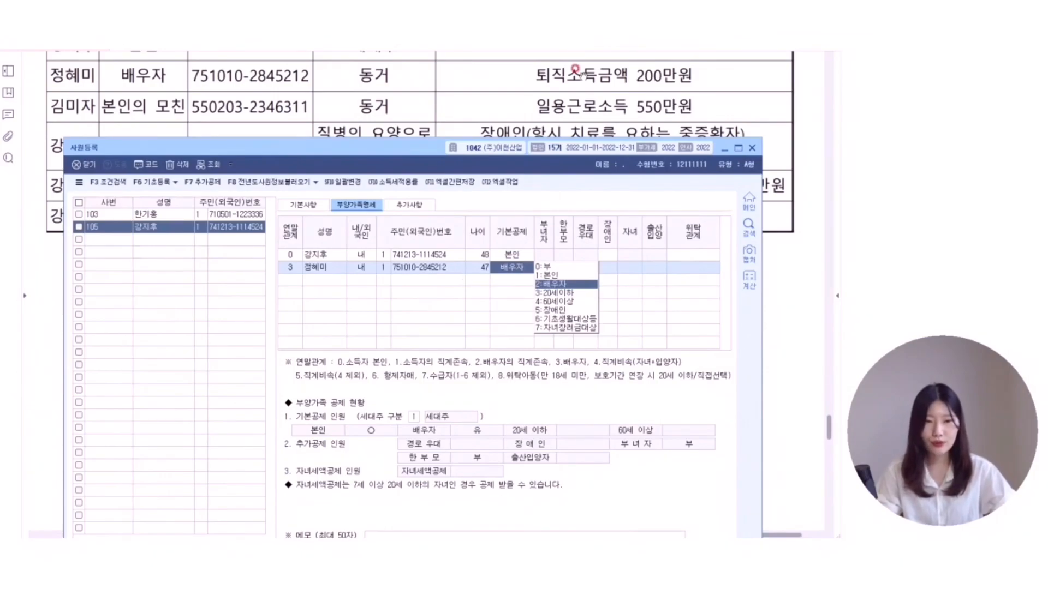
# - Mark the spouse's 200만원 retirement income on the exam PDF and set her basic deduction to 0:부
pyautogui.click(562, 86)
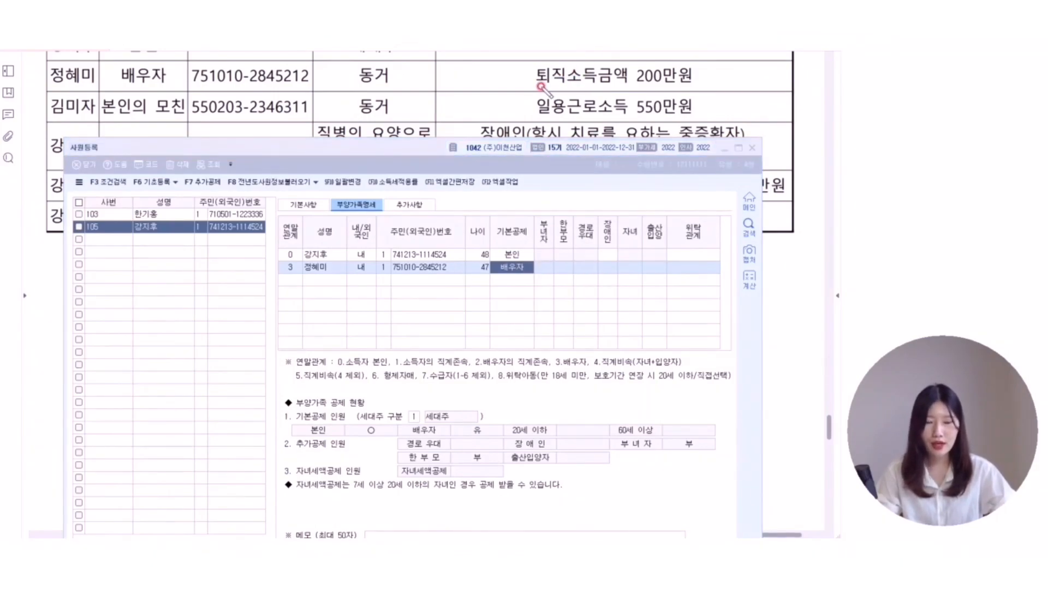
pyautogui.moveTo(536, 85)
pyautogui.mouseDown()
pyautogui.moveTo(720, 85)
pyautogui.moveTo(636, 97)
pyautogui.mouseUp()
pyautogui.moveTo(635, 58); pyautogui.dragTo(734, 83)
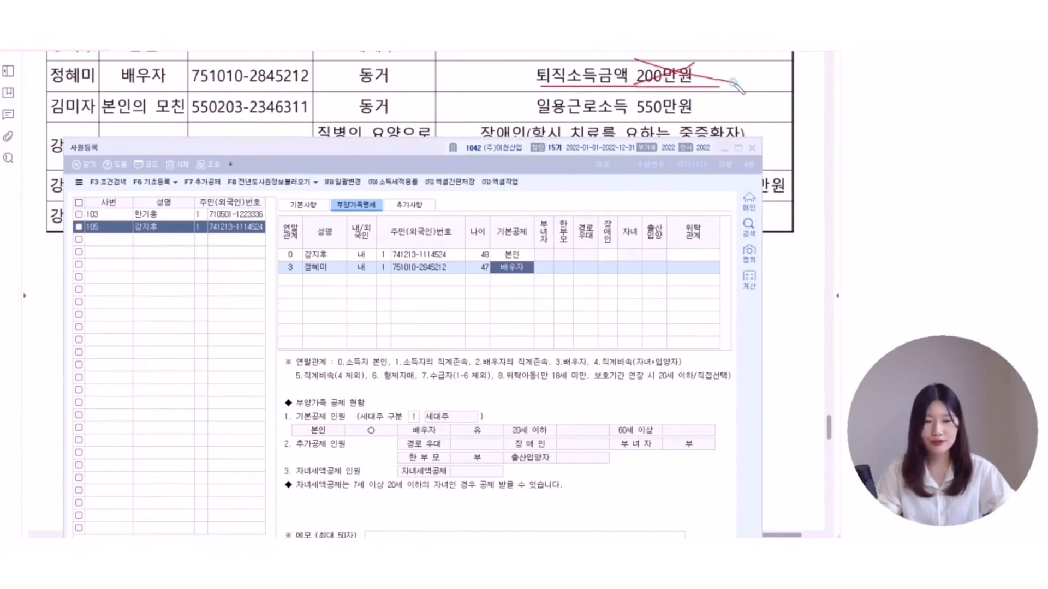
pyautogui.click(506, 267)
pyautogui.click(577, 267)
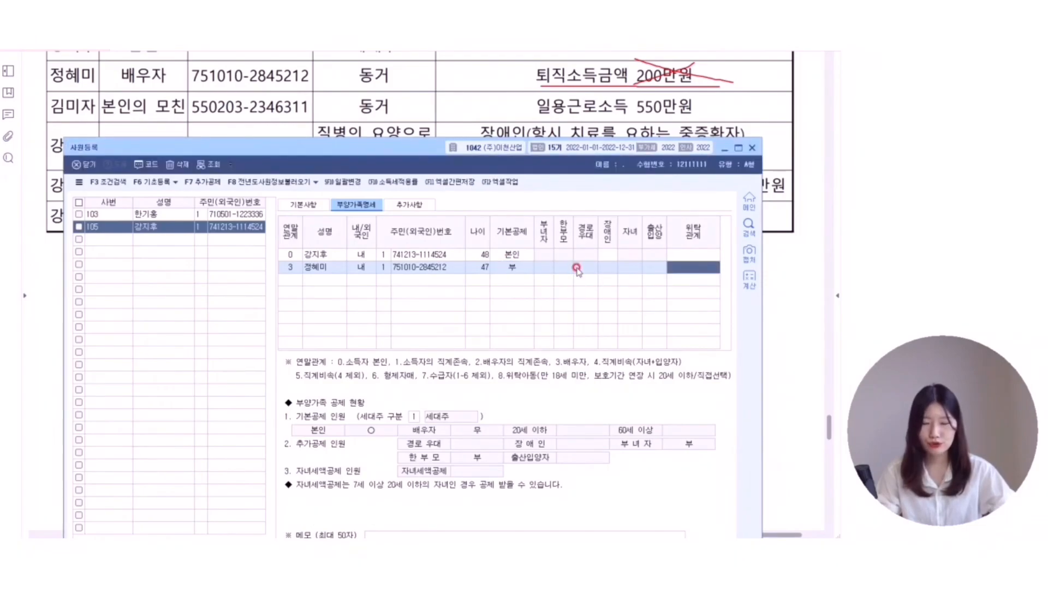
pyautogui.press('Return')
# - Bring the mother's exam row into view and start a new dependant row for her
pyautogui.click(764, 120)
pyautogui.scroll(-1, 764, 121)
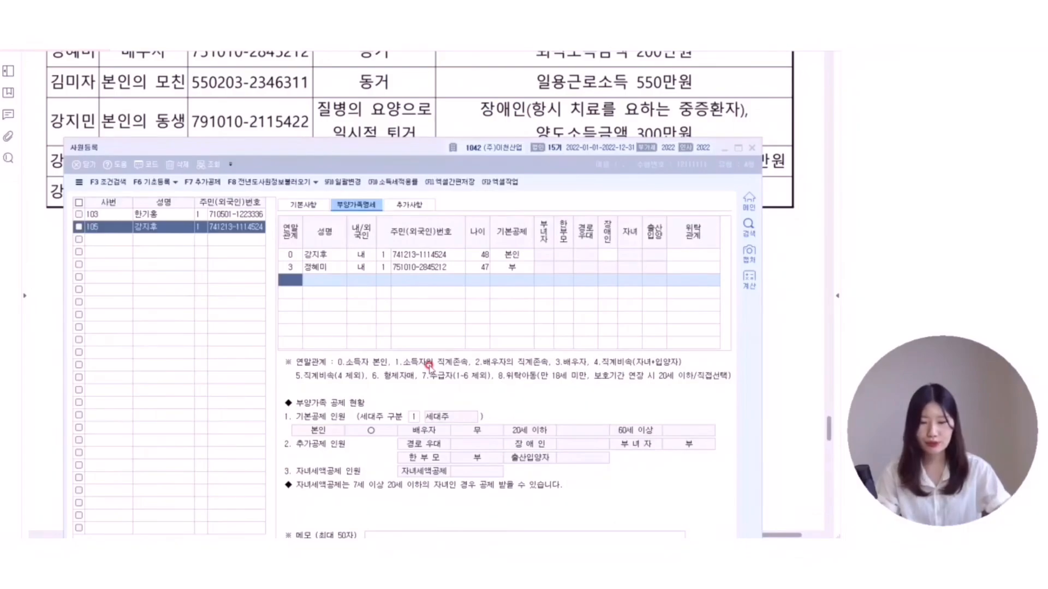
pyautogui.click(289, 280)
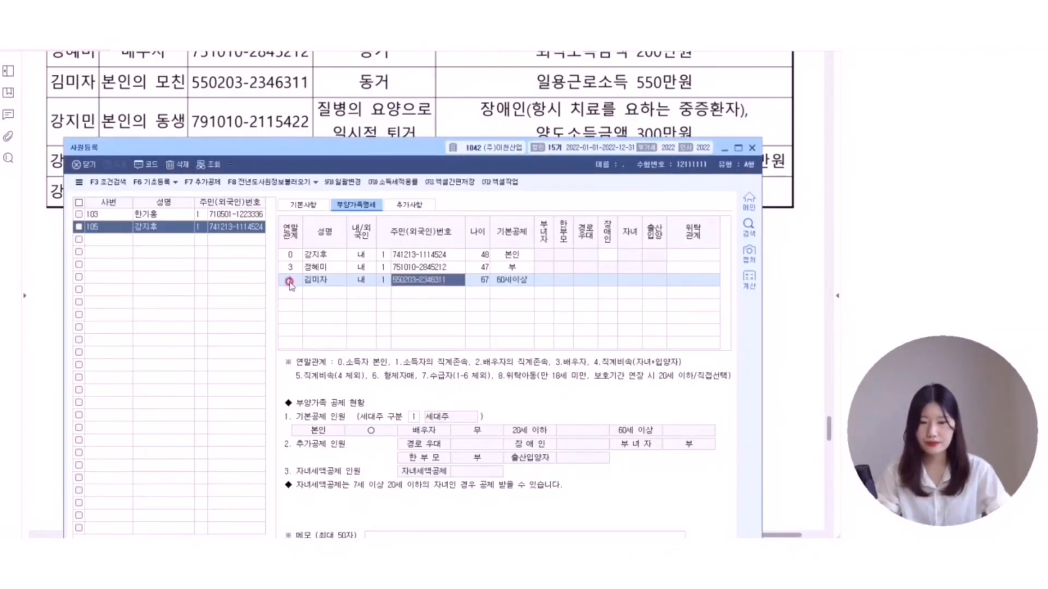
# - Open the mother's basic deduction options and mark her 550만원 일용 income on the PDF
pyautogui.press('Return')
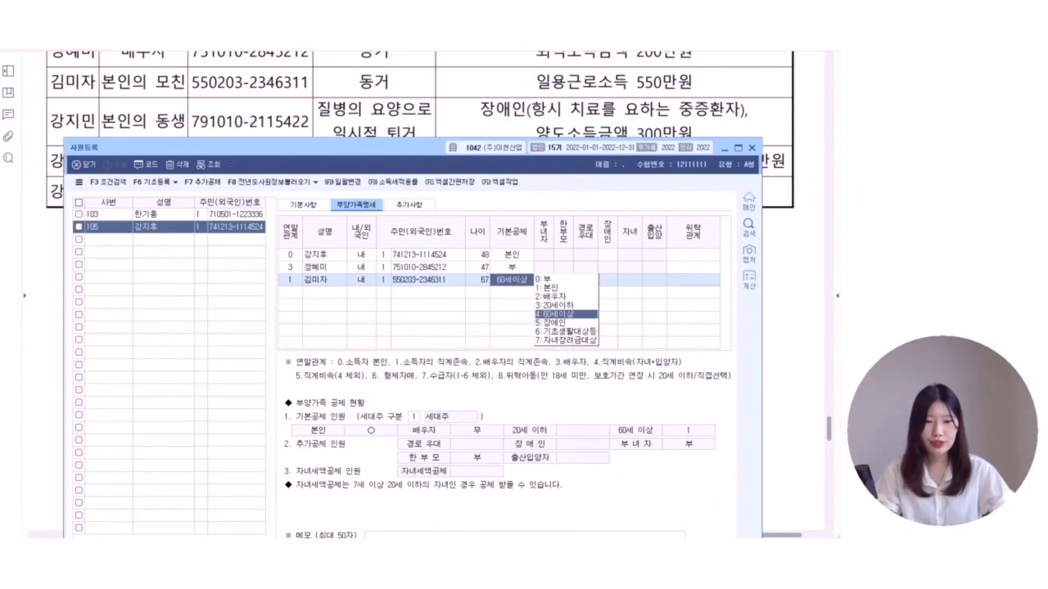
pyautogui.moveTo(536, 92); pyautogui.dragTo(680, 92)
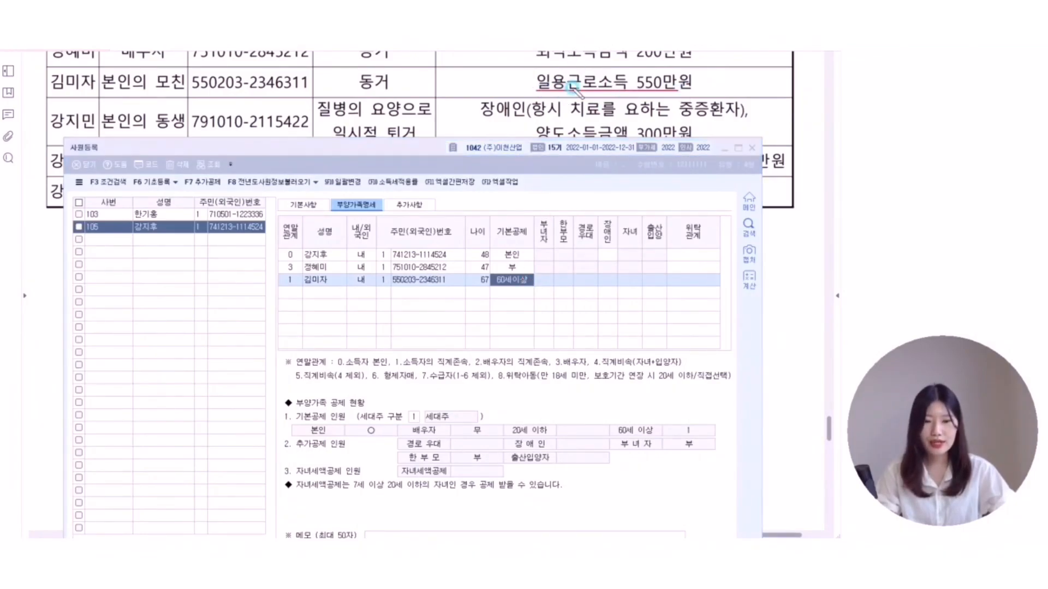
pyautogui.moveTo(571, 99)
pyautogui.mouseDown()
pyautogui.moveTo(517, 83)
pyautogui.moveTo(582, 96)
pyautogui.mouseUp()
pyautogui.moveTo(722, 93)
pyautogui.mouseDown()
pyautogui.moveTo(733, 81)
pyautogui.moveTo(727, 96)
pyautogui.mouseUp()
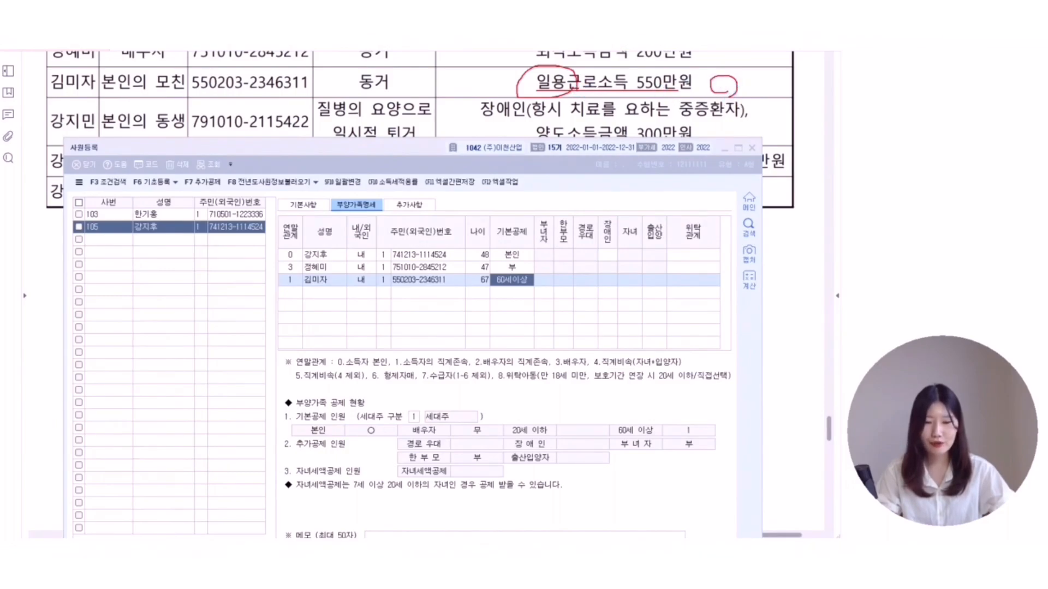
pyautogui.press('Escape')
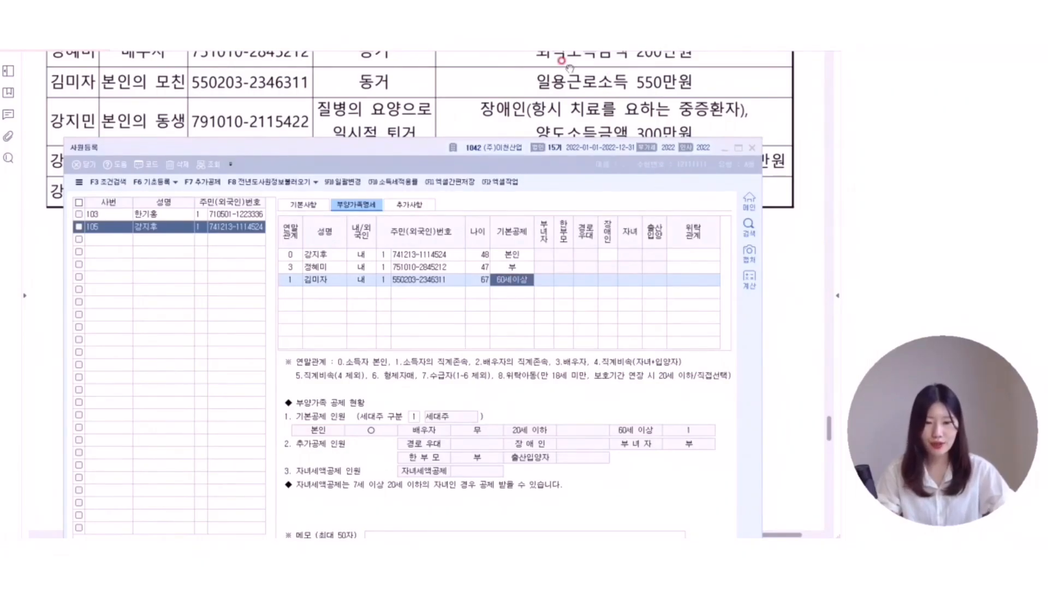
# - Add the sibling as a relation-6 dependant with name and resident registration number
pyautogui.click(539, 154)
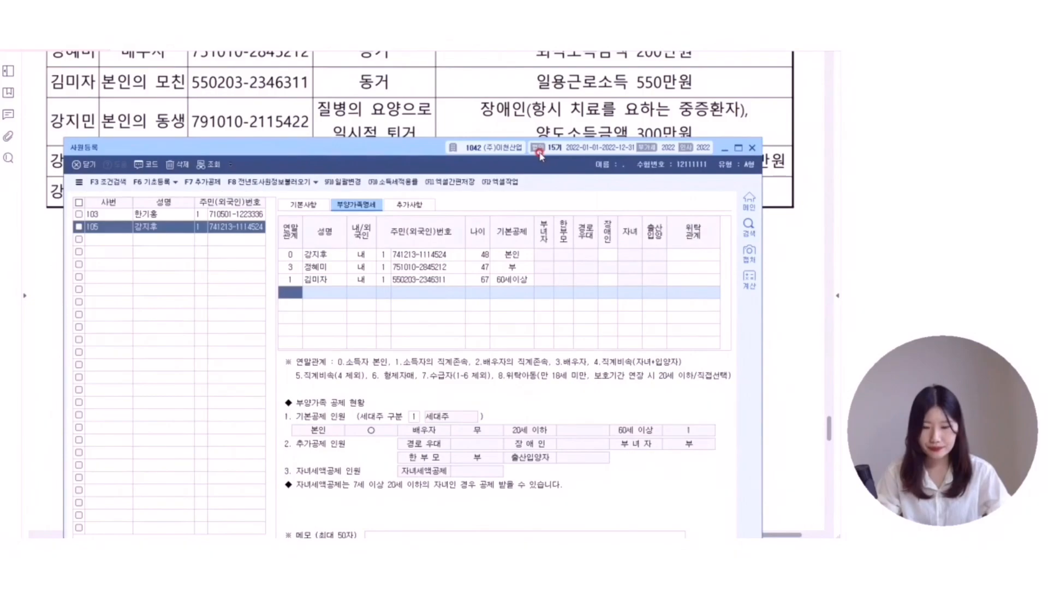
pyautogui.write('6')
pyautogui.press('Return')
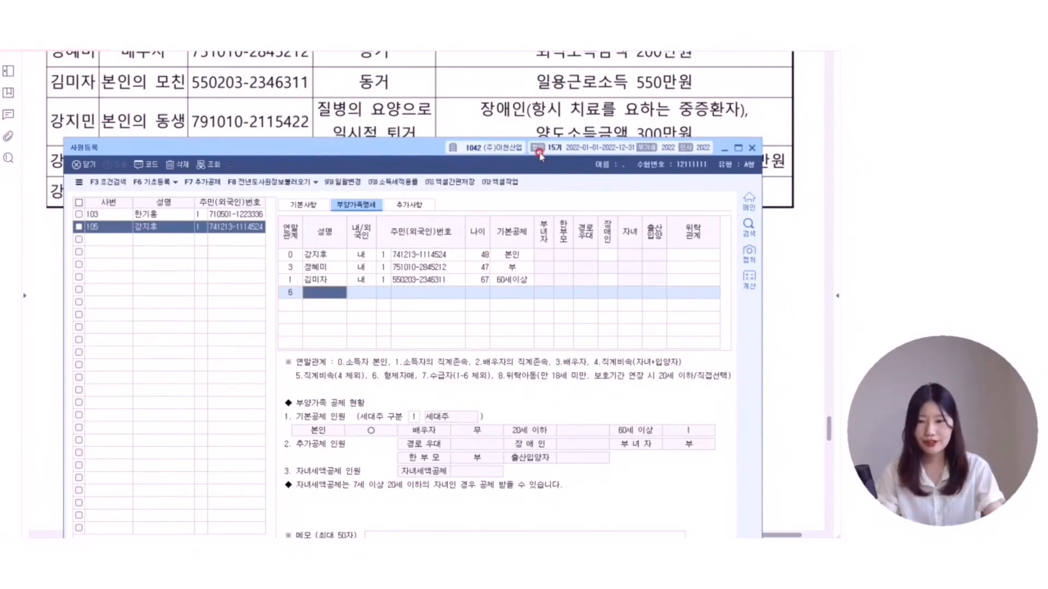
pyautogui.press('Return')
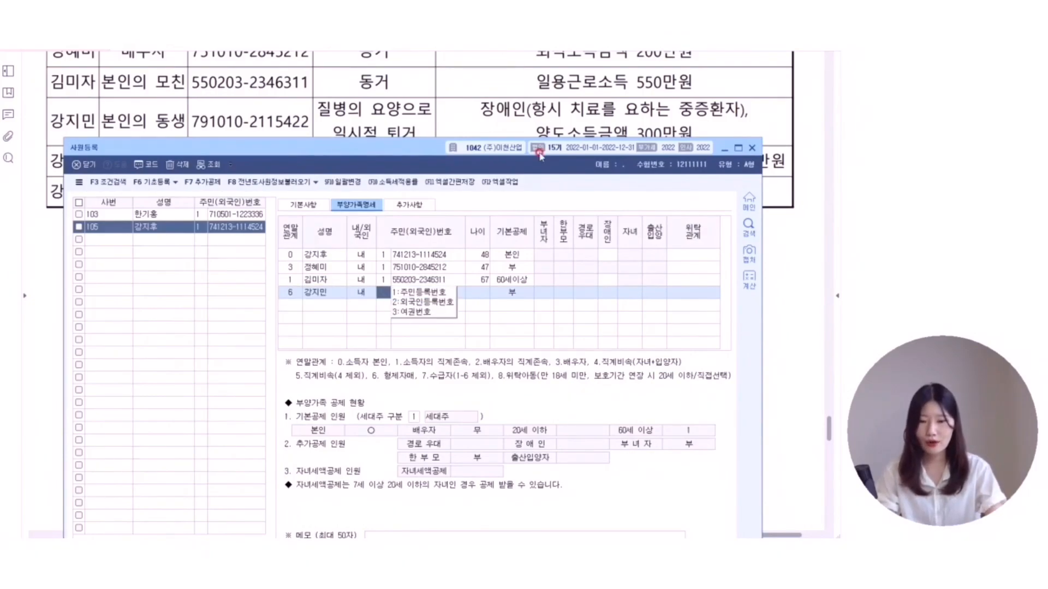
pyautogui.press('Return')
pyautogui.press('Return')
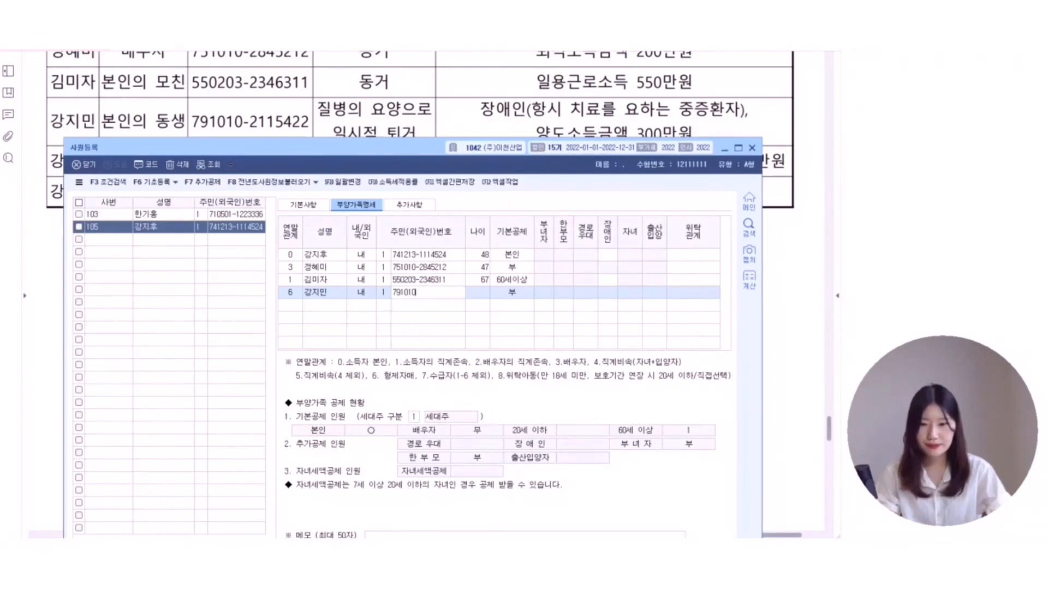
pyautogui.press('Return')
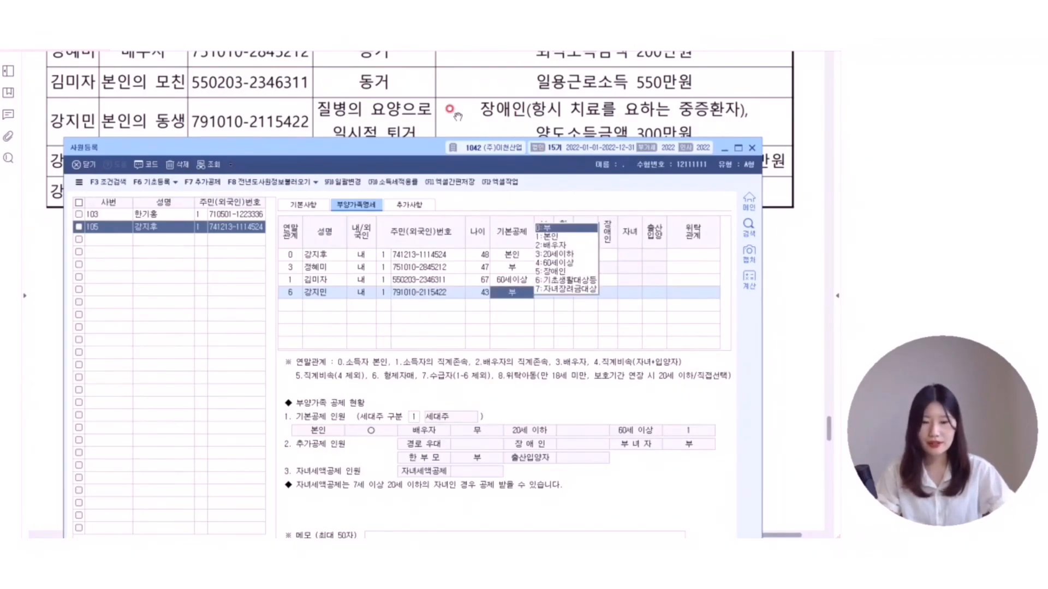
pyautogui.click(347, 116)
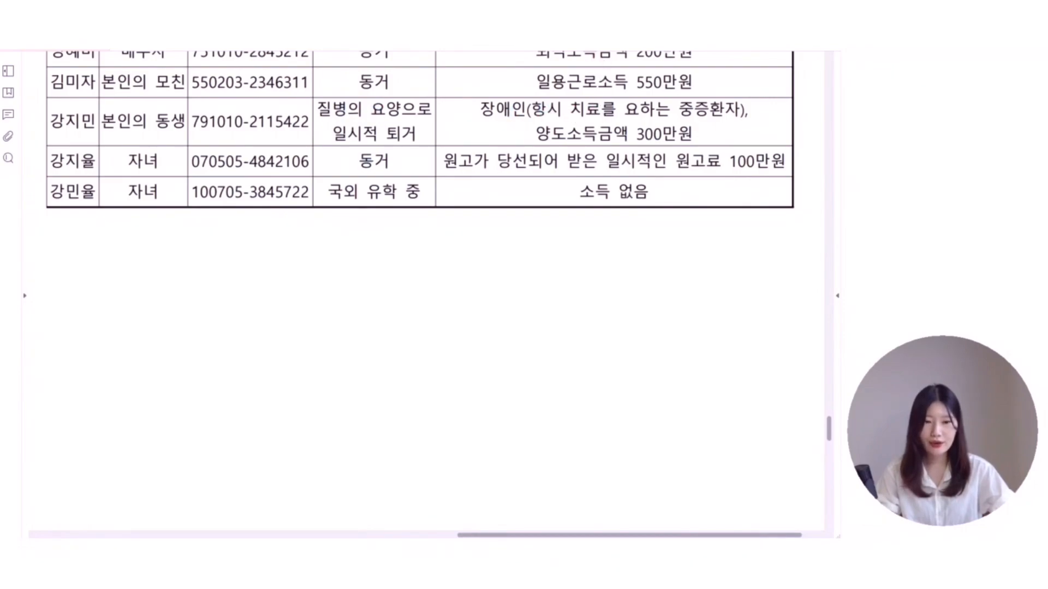
# - Mark the sibling's 장애 note and 300만원 capital-gains income, then clear markup and return to 사원등록
pyautogui.moveTo(521, 96); pyautogui.dragTo(482, 121)
pyautogui.moveTo(479, 93); pyautogui.dragTo(528, 130)
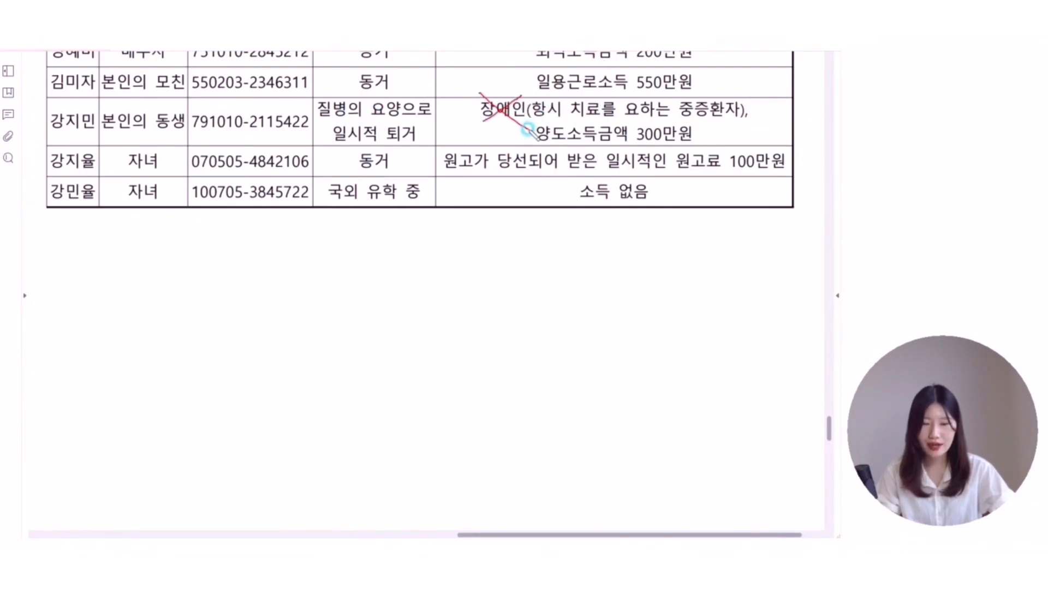
pyautogui.moveTo(432, 132)
pyautogui.mouseDown()
pyautogui.moveTo(443, 145)
pyautogui.moveTo(456, 136)
pyautogui.mouseUp()
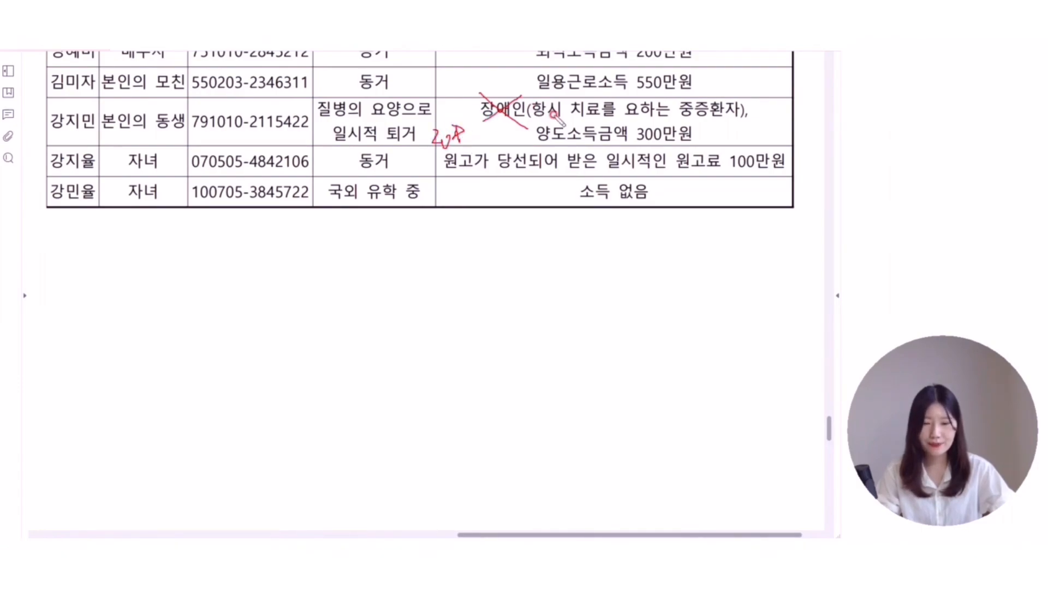
pyautogui.moveTo(529, 145)
pyautogui.mouseDown()
pyautogui.moveTo(723, 144)
pyautogui.moveTo(726, 134)
pyautogui.moveTo(685, 123)
pyautogui.moveTo(501, 122)
pyautogui.moveTo(502, 142)
pyautogui.moveTo(532, 144)
pyautogui.mouseUp()
pyautogui.moveTo(707, 120)
pyautogui.mouseDown()
pyautogui.moveTo(591, 146)
pyautogui.moveTo(611, 127)
pyautogui.moveTo(706, 137)
pyautogui.mouseUp()
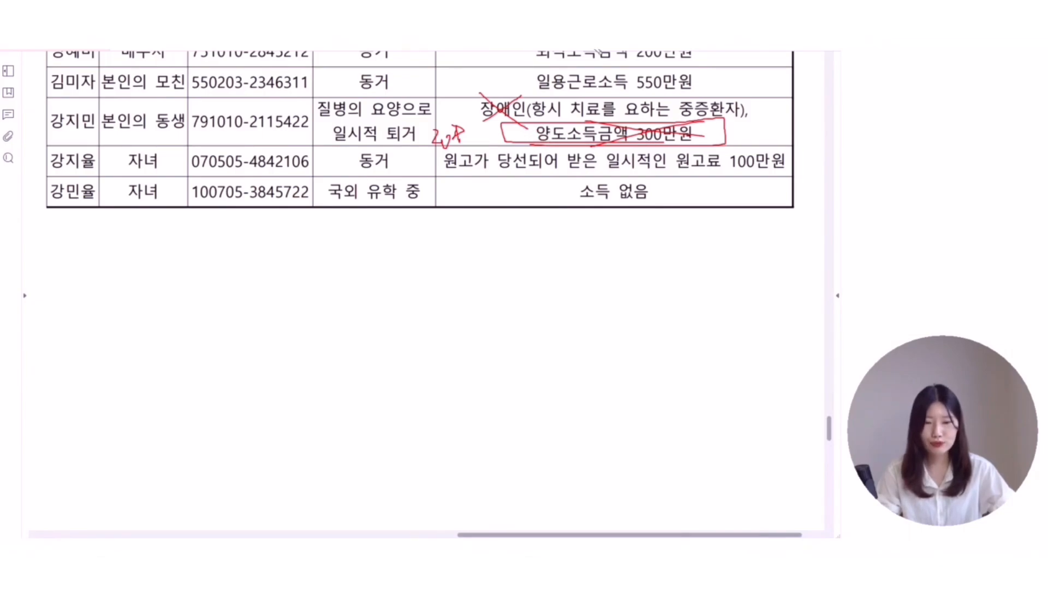
pyautogui.press('Escape')
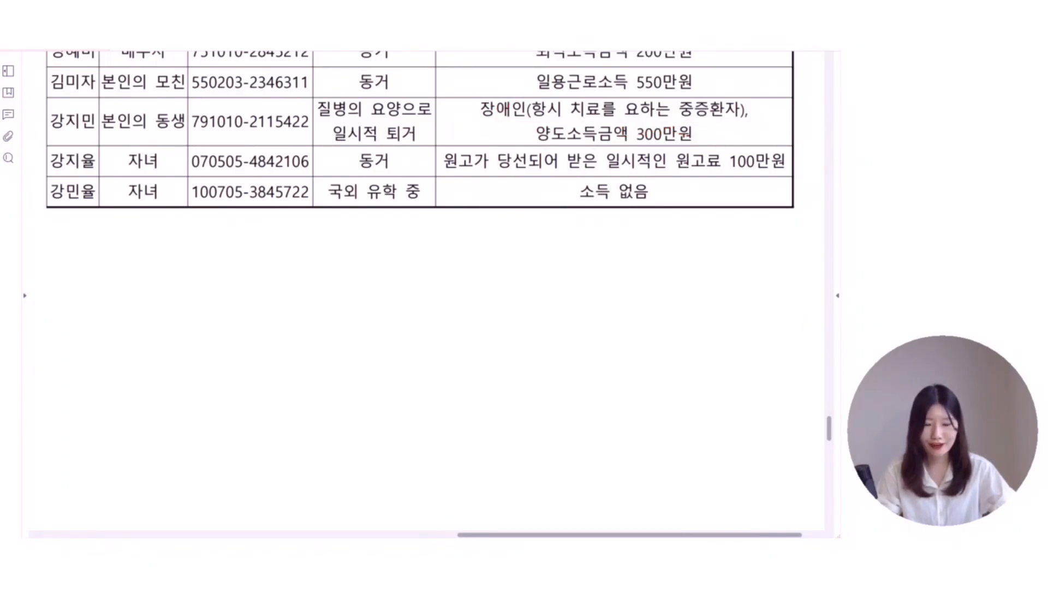
pyautogui.hotkey('alt', 'Tab')
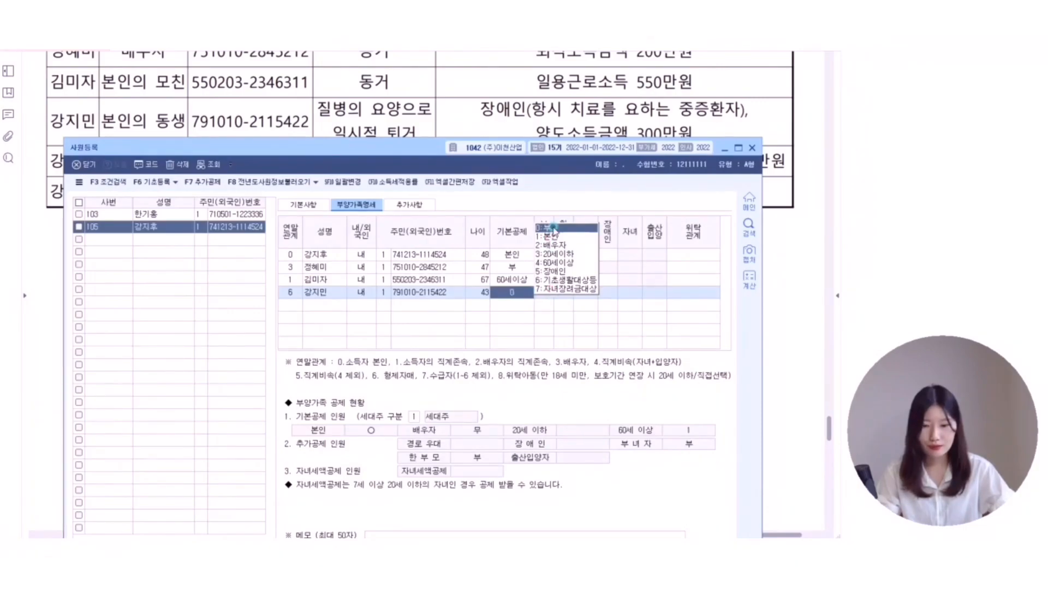
# - Keep the sibling at 0:부 and add the first child with relation code 4 and 20세이하
pyautogui.click(551, 227)
pyautogui.press('Return')
pyautogui.scroll(-3, 355, 129)
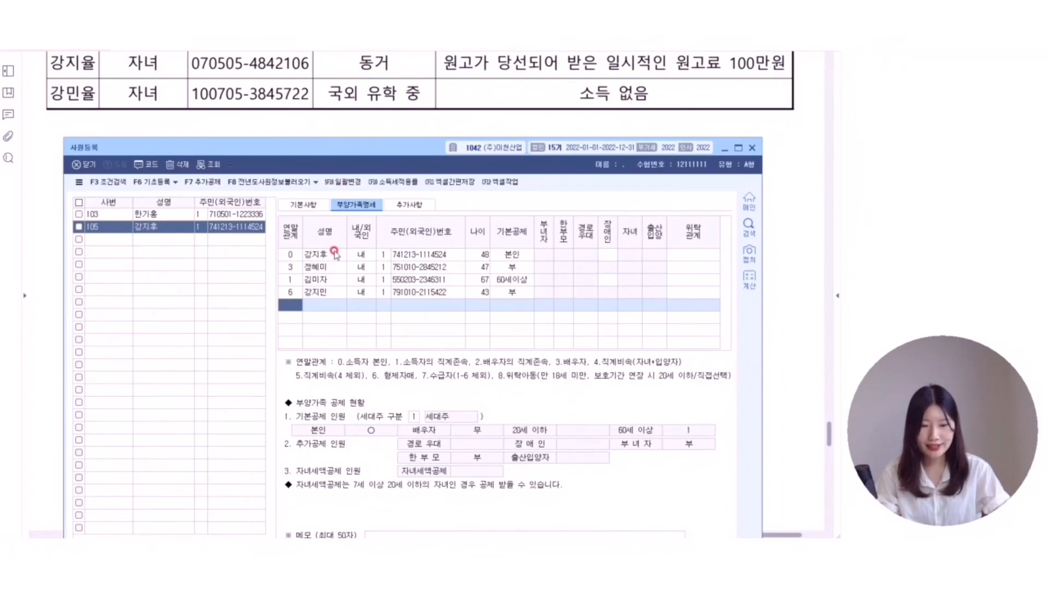
pyautogui.write('4')
pyautogui.press('Return')
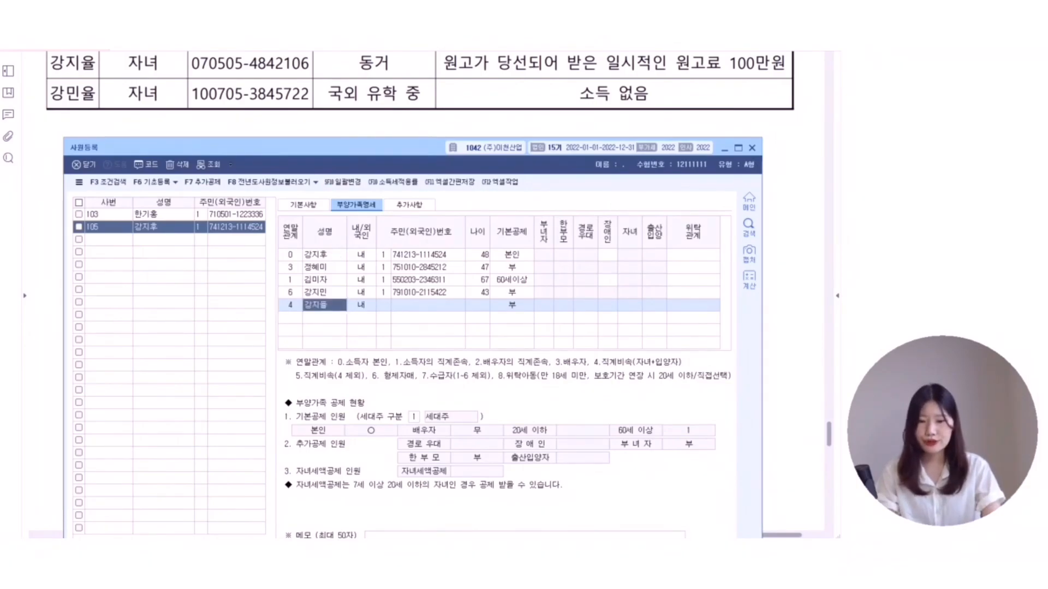
pyautogui.press('Return')
pyautogui.press('Return')
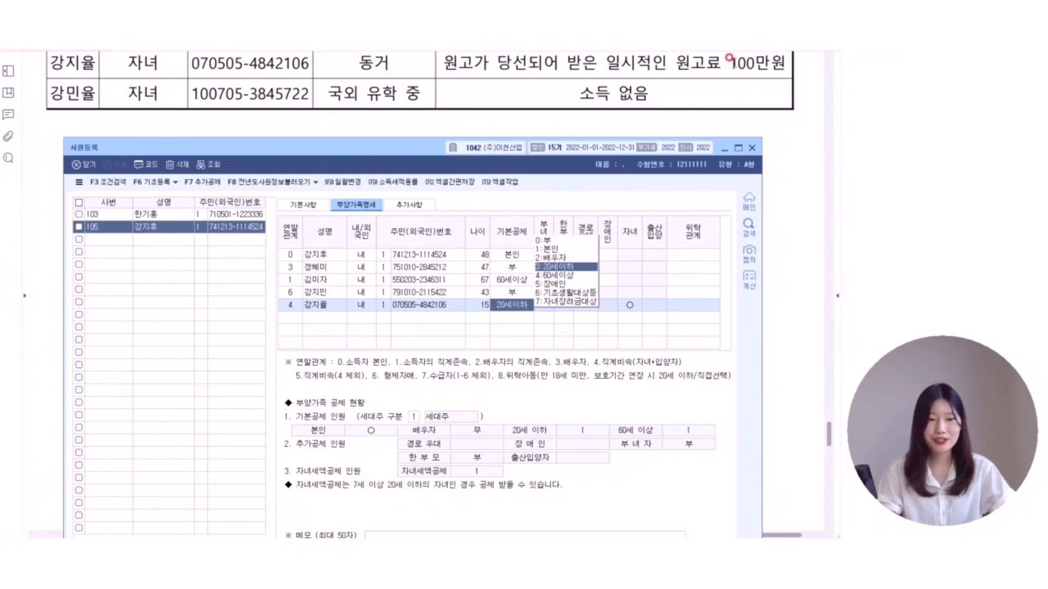
pyautogui.click(568, 266)
# - Add the second child with relation code 4, resident number and the 20세이하 deduction
pyautogui.press('Return')
pyautogui.press('Return')
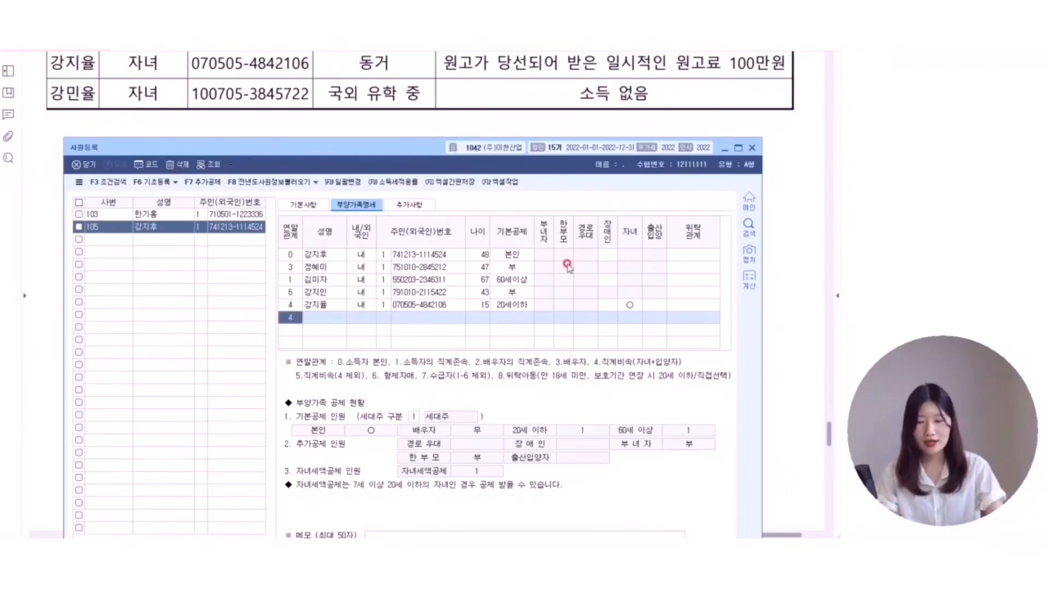
pyautogui.write('4')
pyautogui.press('Return')
pyautogui.press('Return')
pyautogui.press('Return')
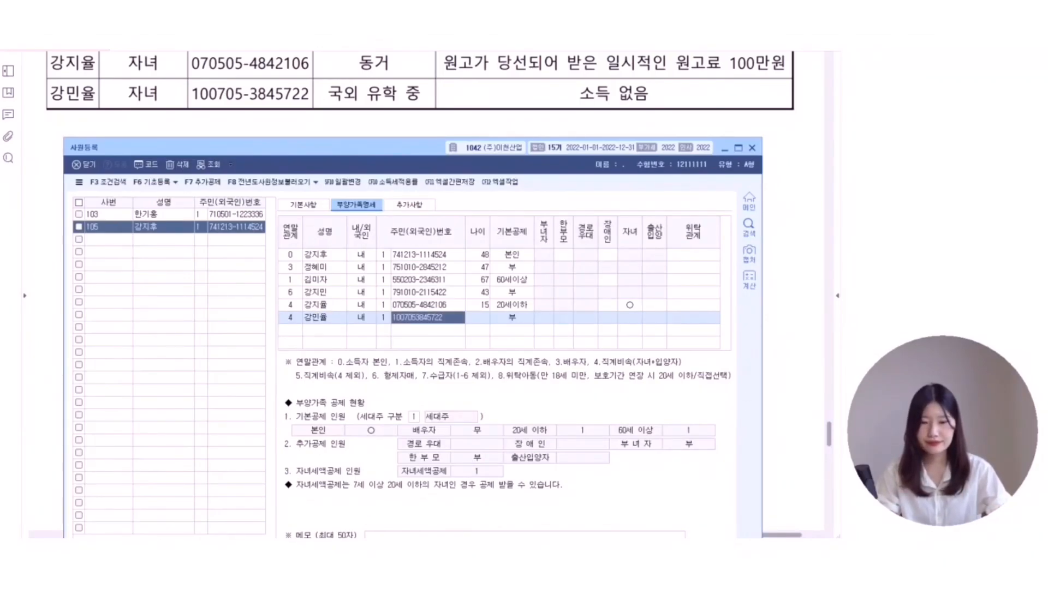
pyautogui.click(476, 319)
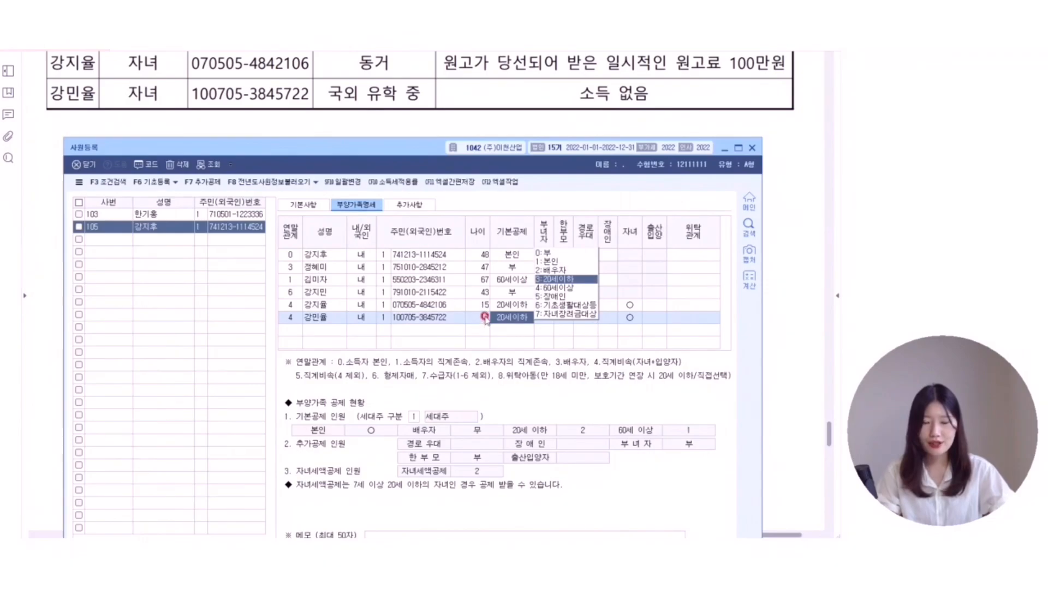
pyautogui.click(413, 102)
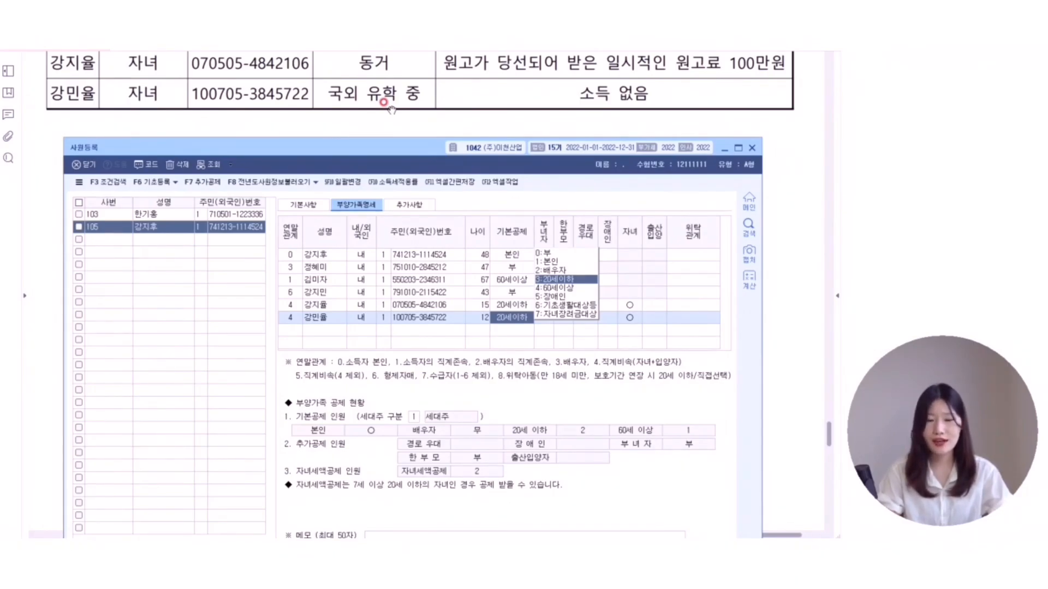
pyautogui.press('Return')
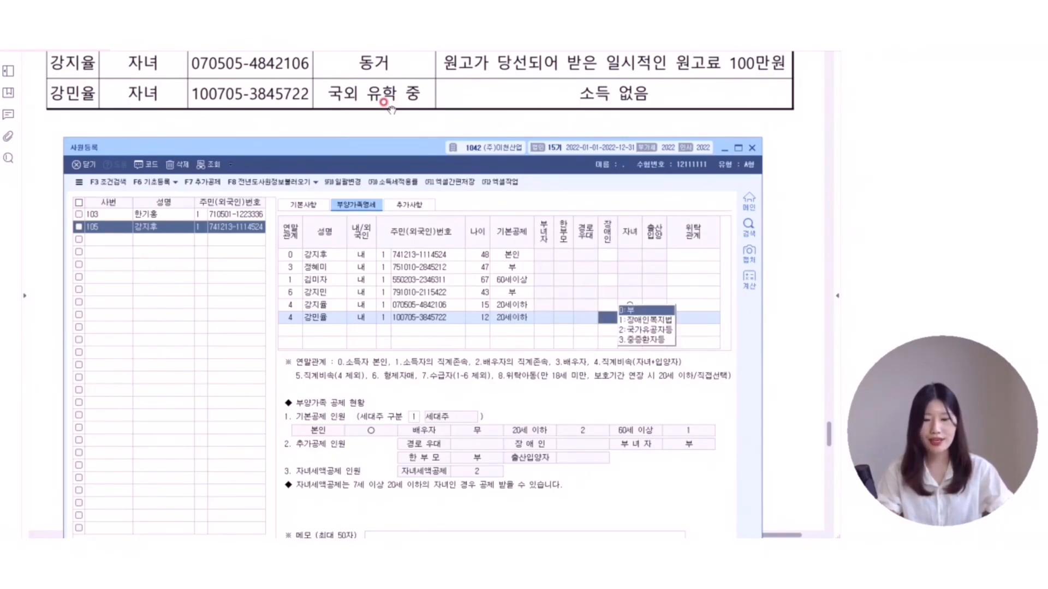
pyautogui.press('Return')
pyautogui.press('Return')
pyautogui.press('Return')
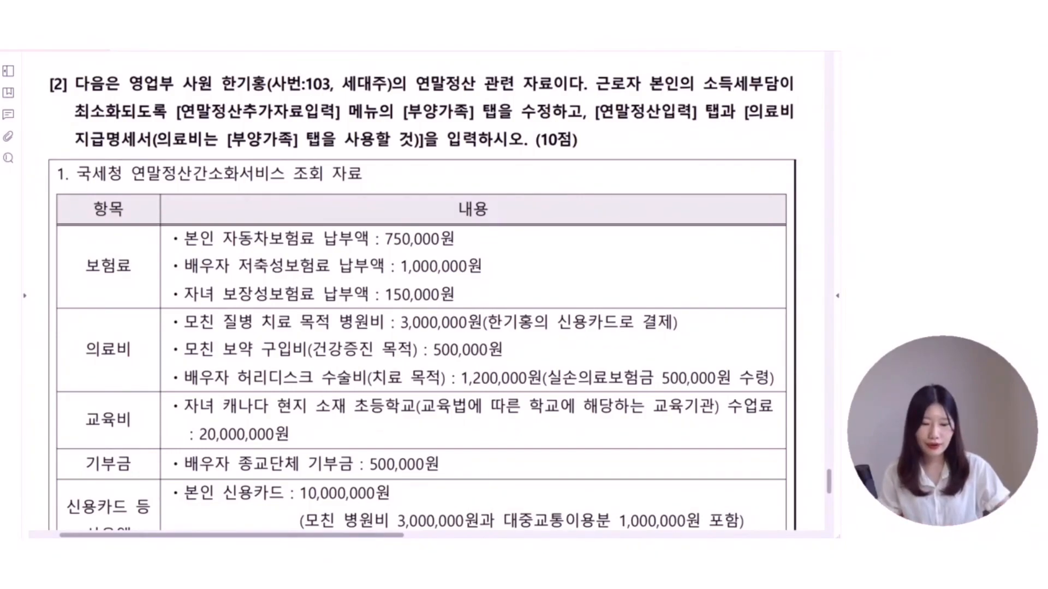
# - Bring up 연말정산추가자료입력 and view the 부양가족, 연금저축 and 월세,주택임차 tabs
pyautogui.hotkey('alt', 'Tab')
pyautogui.hotkey('alt', 'Tab')
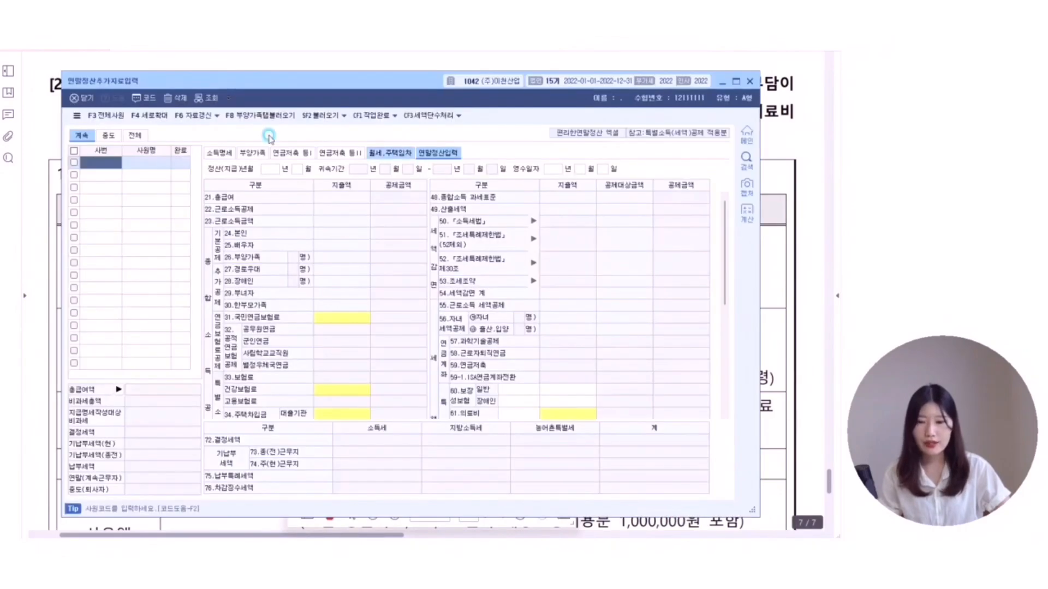
pyautogui.click(266, 155)
pyautogui.click(283, 153)
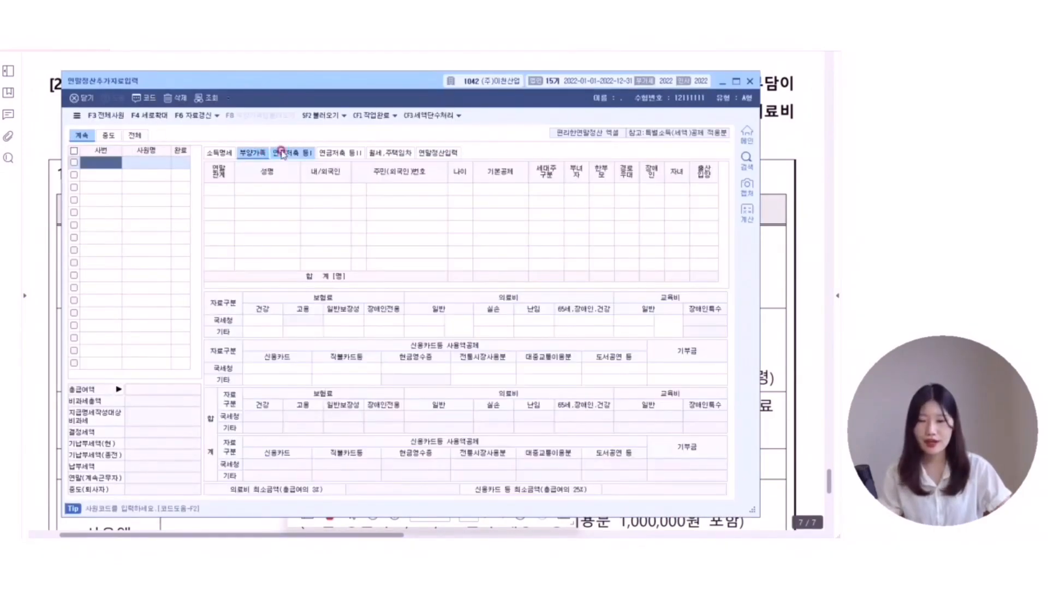
pyautogui.click(334, 153)
pyautogui.click(406, 153)
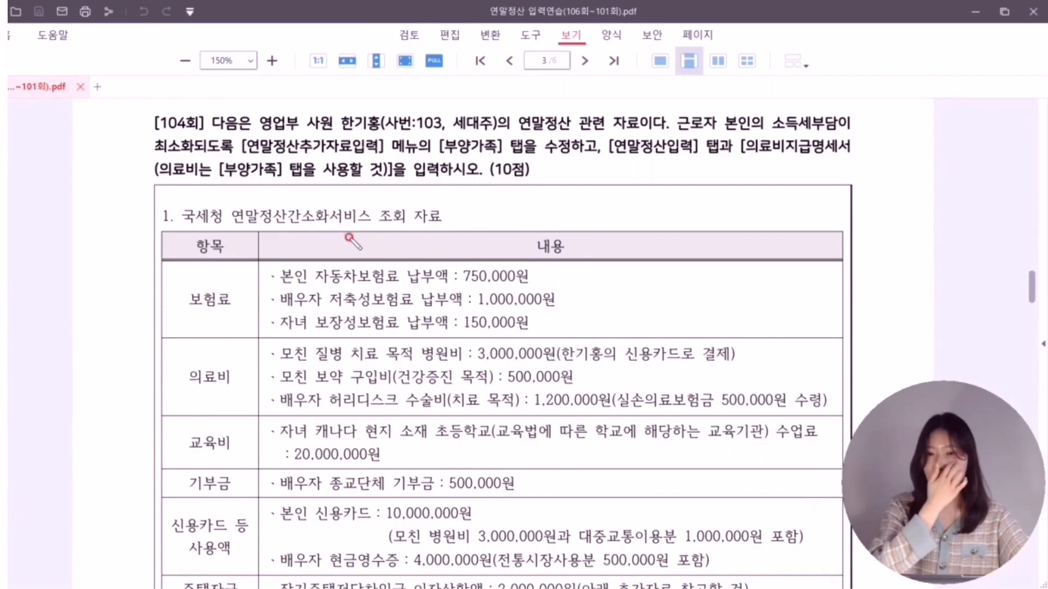
# - On the PDF, circle spouse and child no-income notes and strike out the mother's 600만원 wages
pyautogui.scroll(-5, 382, 256)
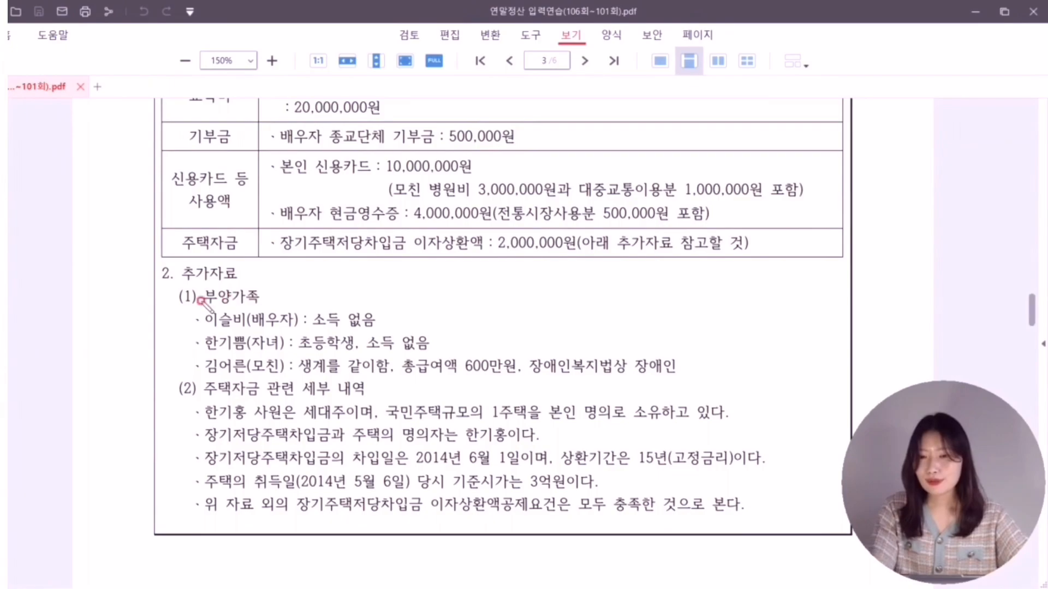
pyautogui.moveTo(183, 307); pyautogui.dragTo(273, 307)
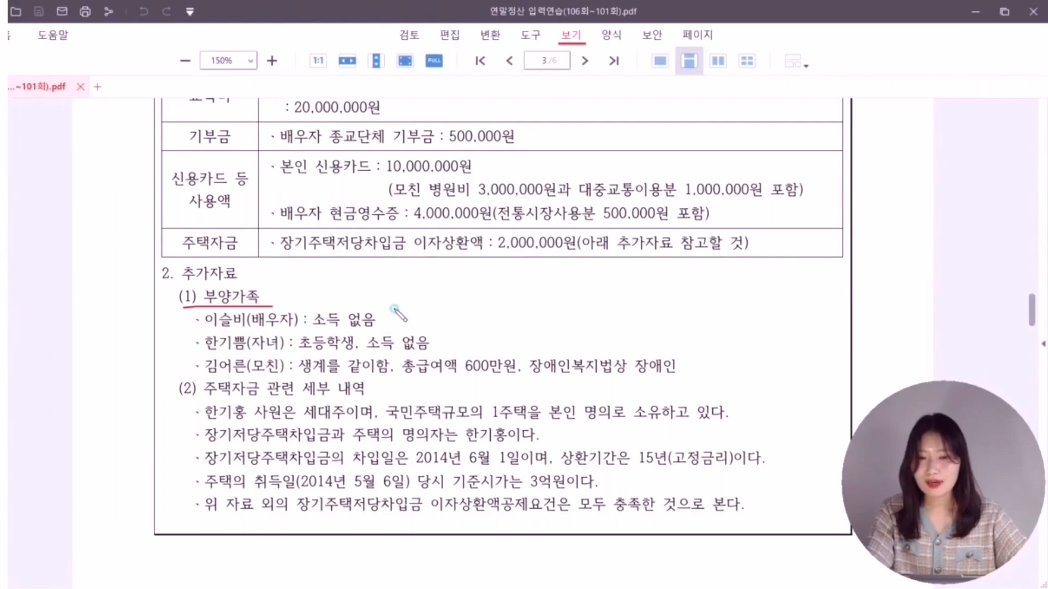
pyautogui.moveTo(394, 309)
pyautogui.mouseDown()
pyautogui.moveTo(405, 322)
pyautogui.moveTo(395, 312)
pyautogui.mouseUp()
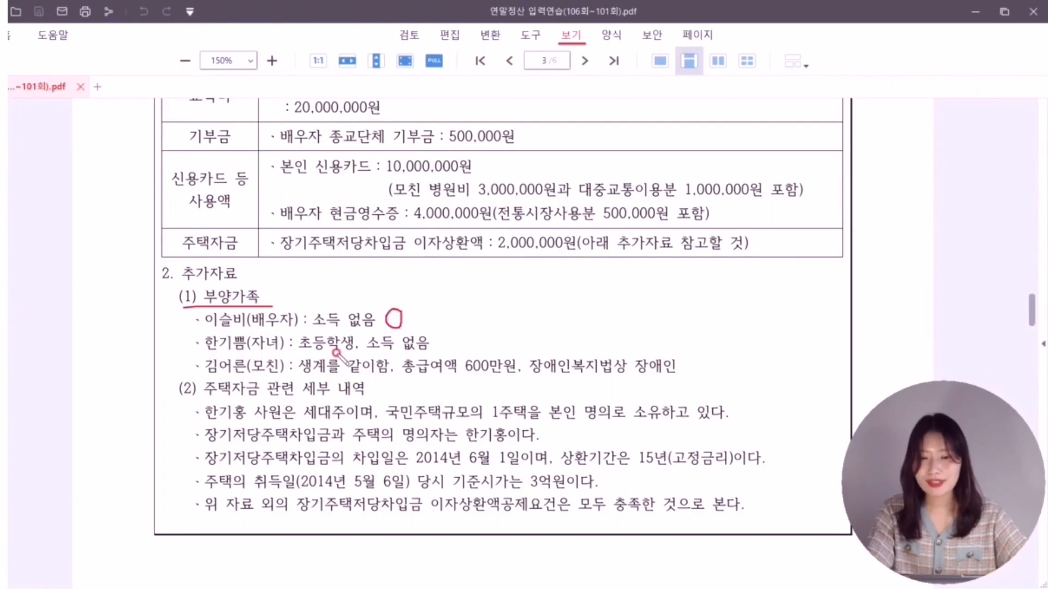
pyautogui.moveTo(443, 338)
pyautogui.mouseDown()
pyautogui.moveTo(462, 350)
pyautogui.moveTo(451, 334)
pyautogui.mouseUp()
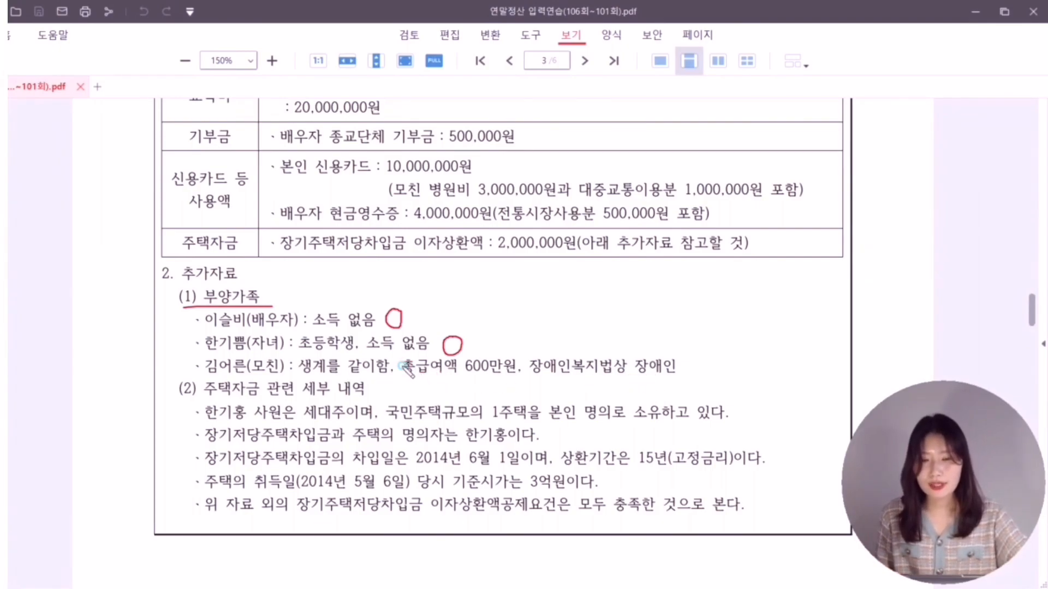
pyautogui.moveTo(403, 366); pyautogui.dragTo(516, 365)
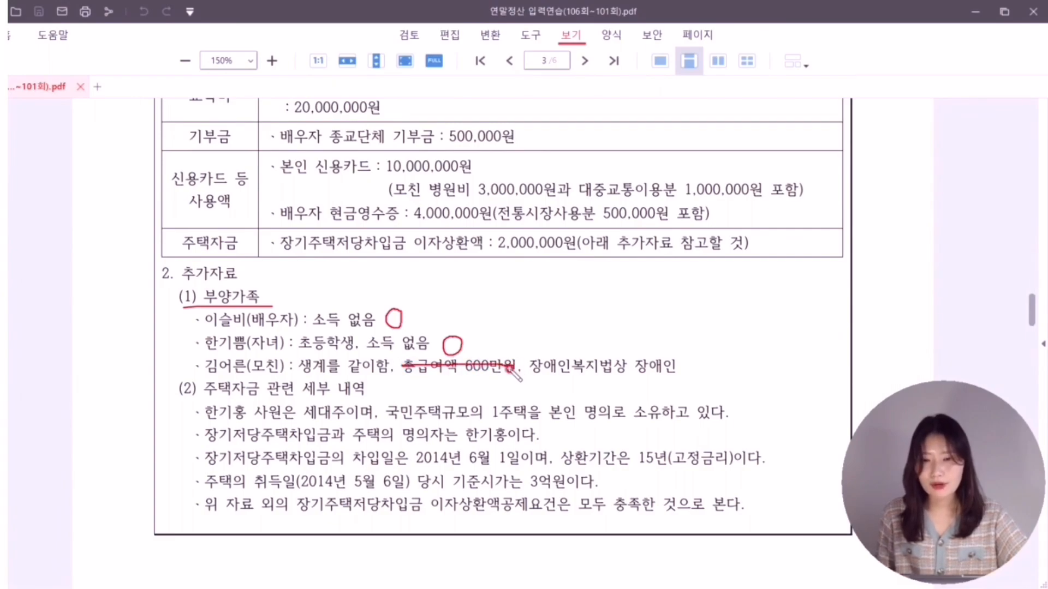
pyautogui.moveTo(683, 374)
pyautogui.mouseDown()
pyautogui.moveTo(719, 358)
pyautogui.moveTo(706, 382)
pyautogui.mouseUp()
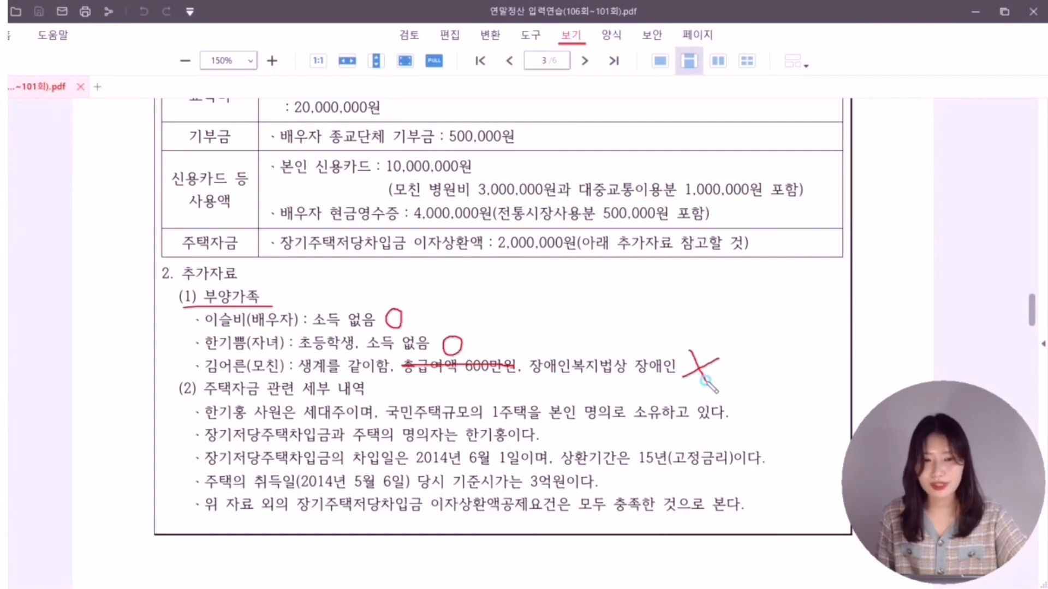
pyautogui.moveTo(538, 311)
pyautogui.mouseDown()
pyautogui.moveTo(530, 348)
pyautogui.moveTo(551, 313)
pyautogui.moveTo(603, 325)
pyautogui.mouseUp()
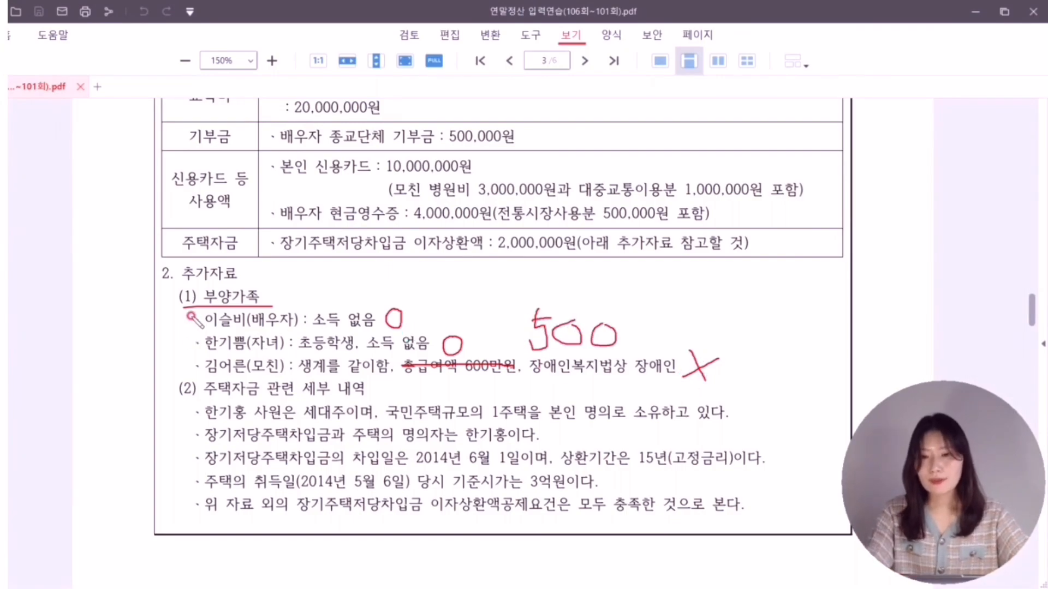
pyautogui.moveTo(198, 314)
pyautogui.mouseDown()
pyautogui.moveTo(164, 334)
pyautogui.moveTo(224, 345)
pyautogui.mouseUp()
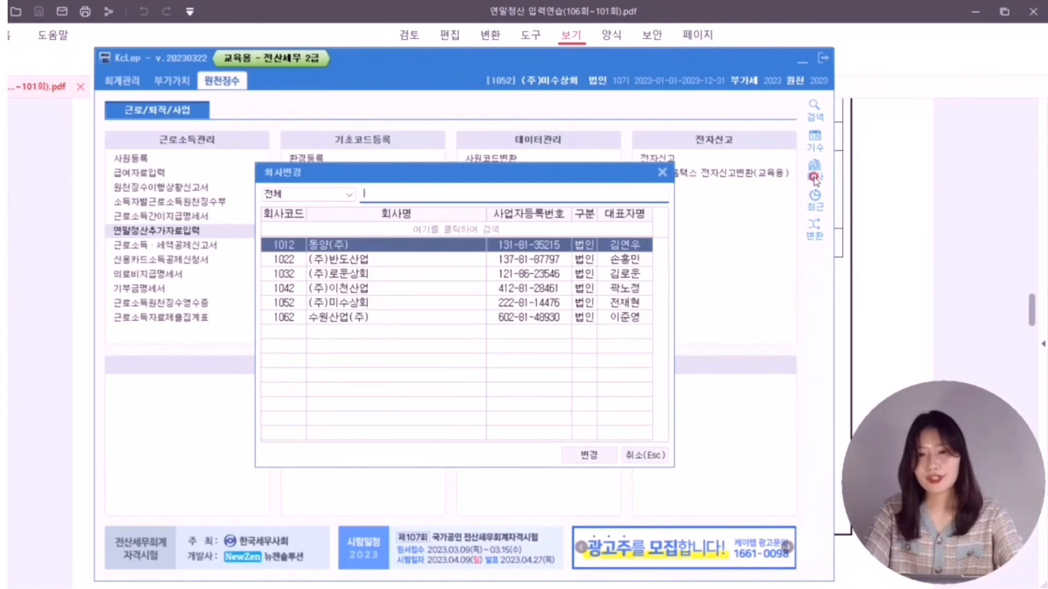
# - Switch to (주)이천산업 and load employee 103 in the year-end additional data entry
pyautogui.write('이')
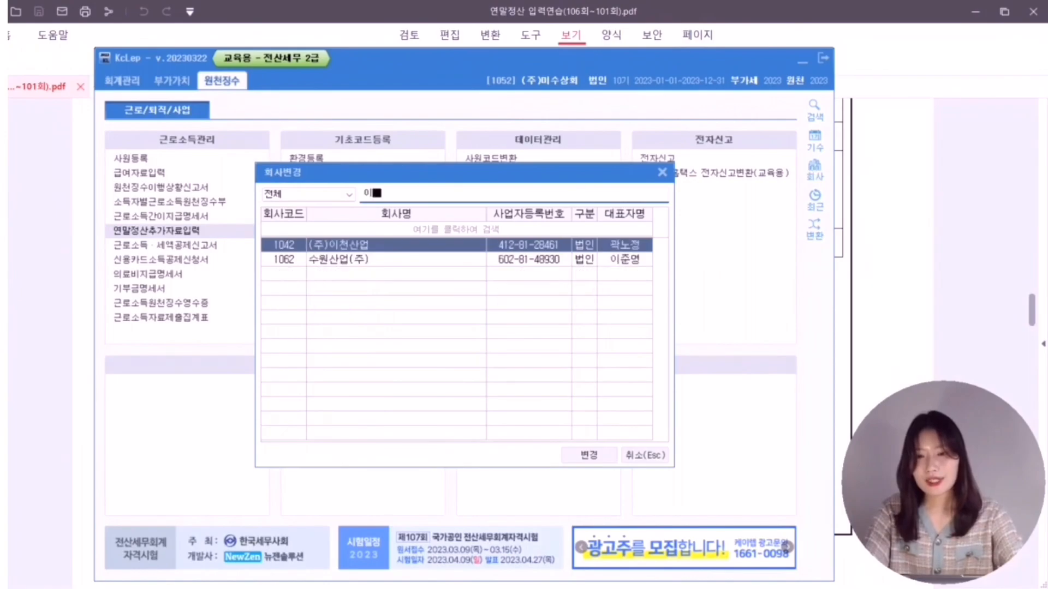
pyautogui.write('천산업')
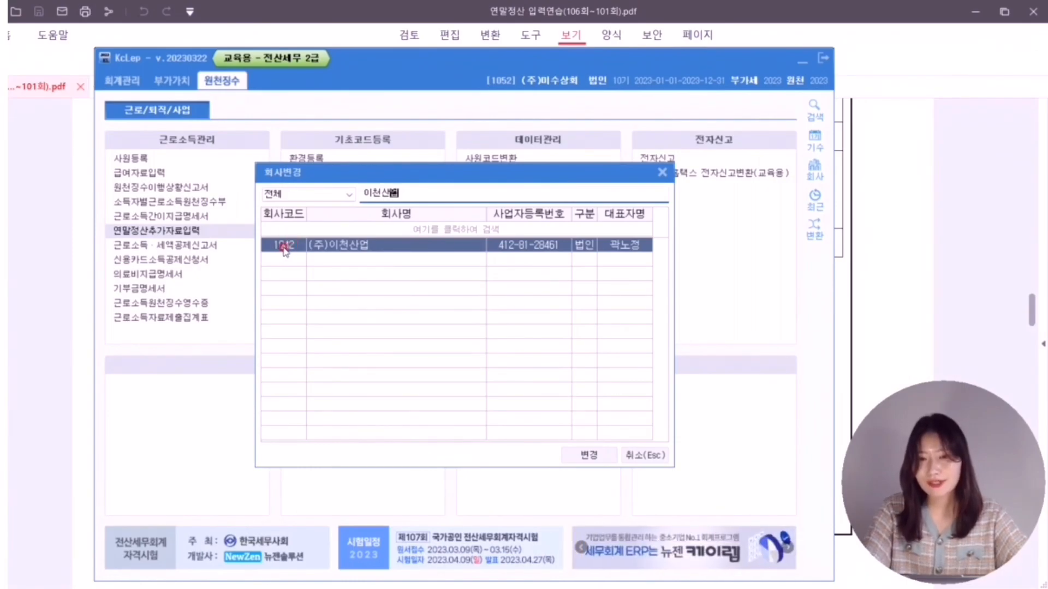
pyautogui.click(591, 455)
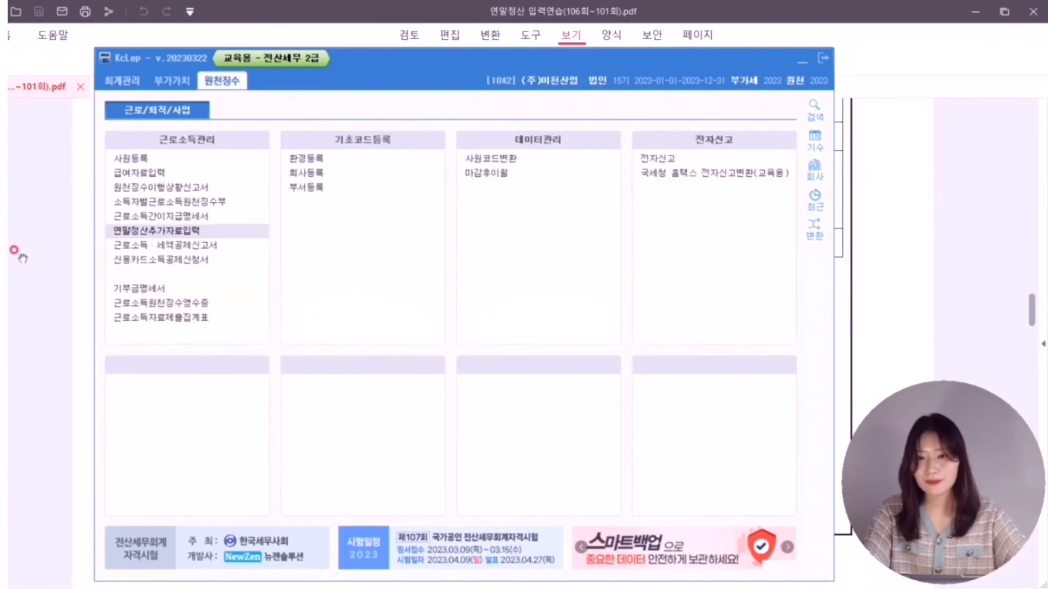
pyautogui.click(432, 193)
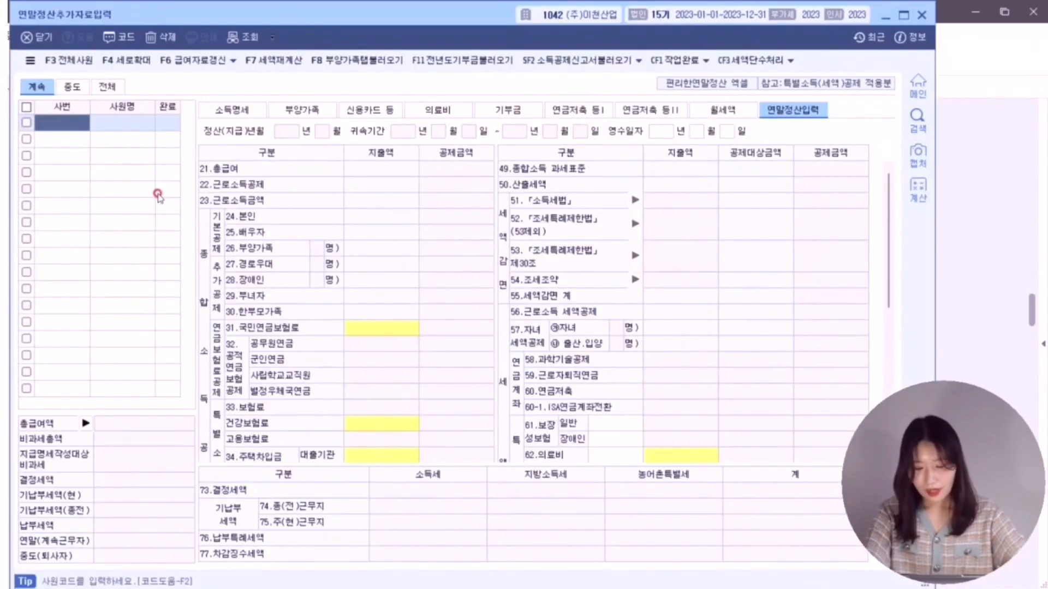
pyautogui.write('103')
pyautogui.press('Return')
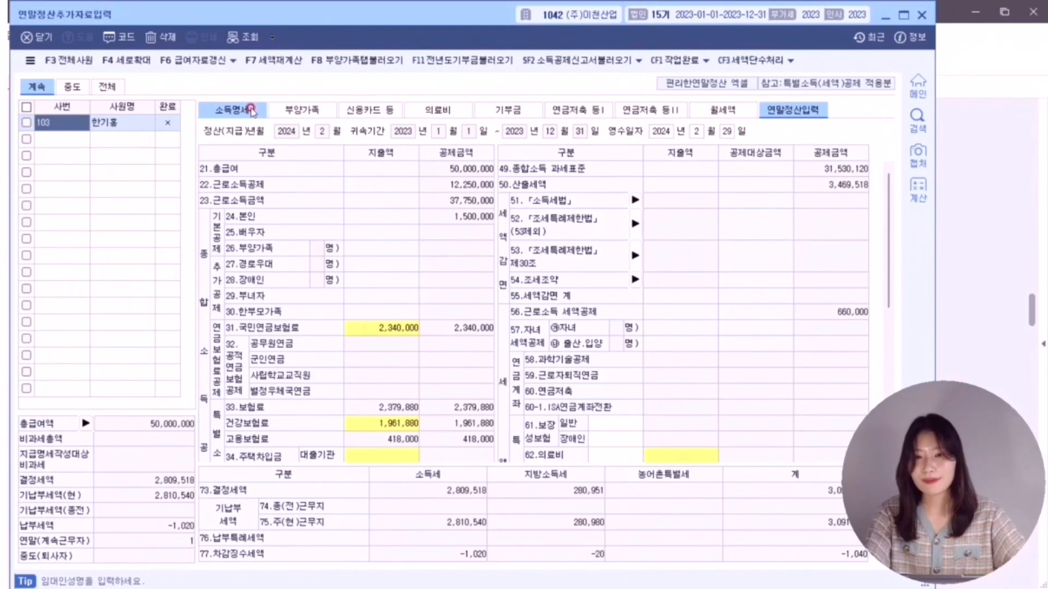
# - Set the 47-year-old to 2:배우자 and the 12-year-old to 3:20세이하 with 자녀 ○
pyautogui.click(290, 111)
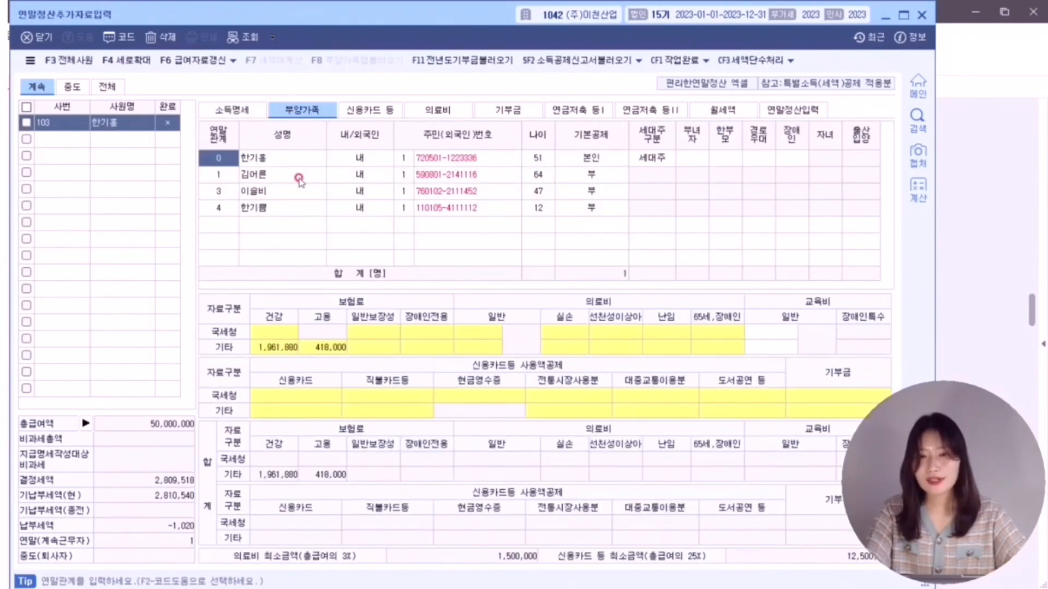
pyautogui.click(595, 175)
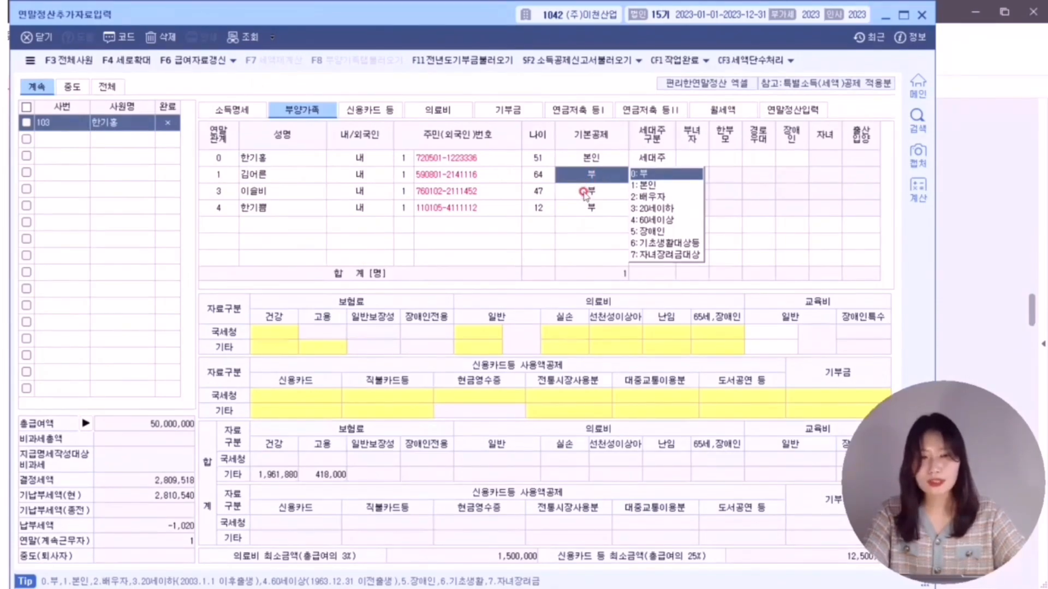
pyautogui.click(587, 192)
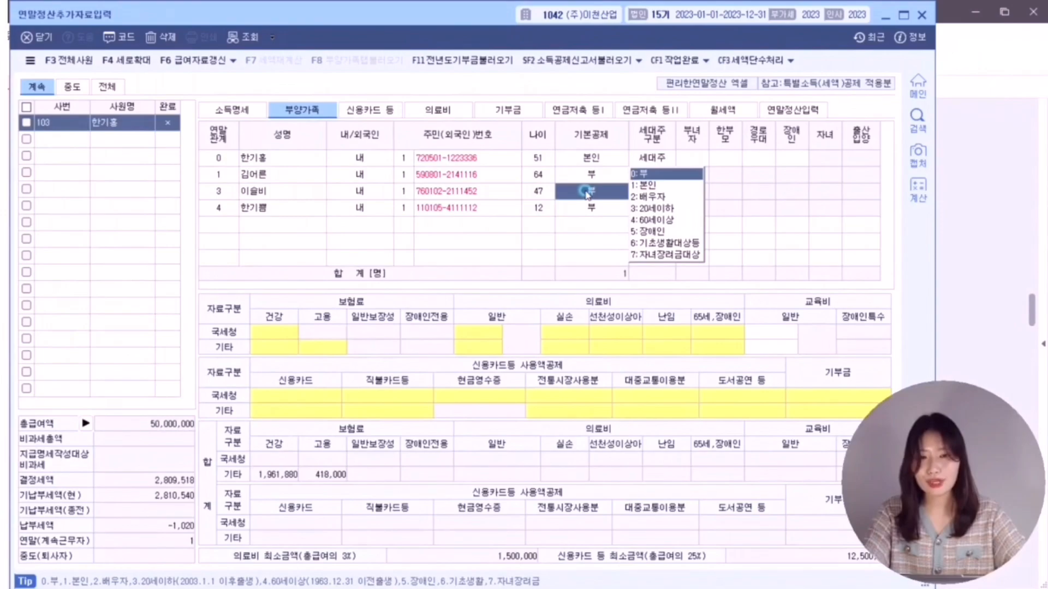
pyautogui.click(657, 197)
pyautogui.click(600, 210)
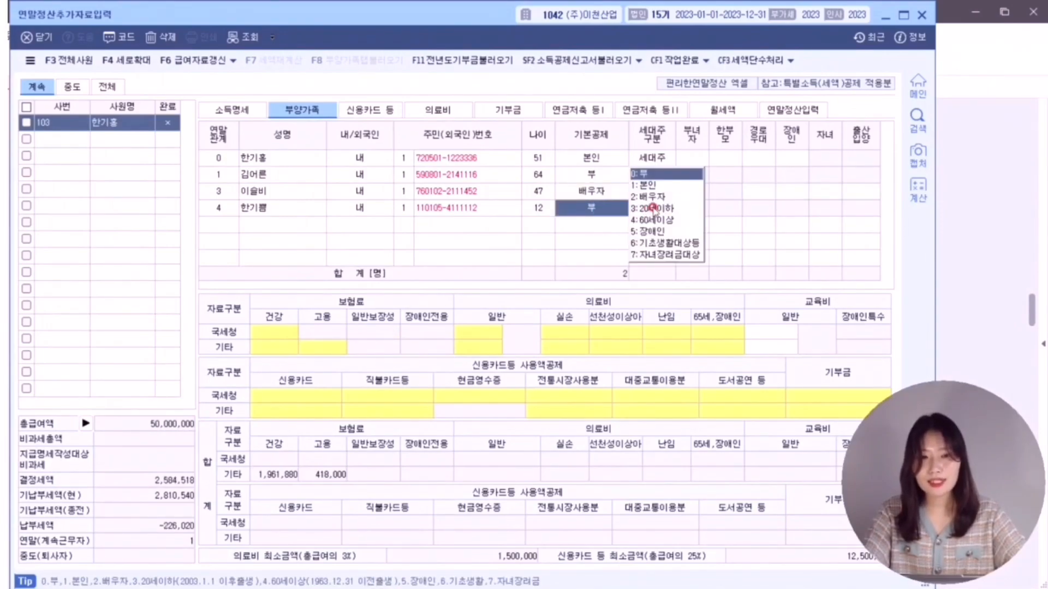
pyautogui.click(654, 208)
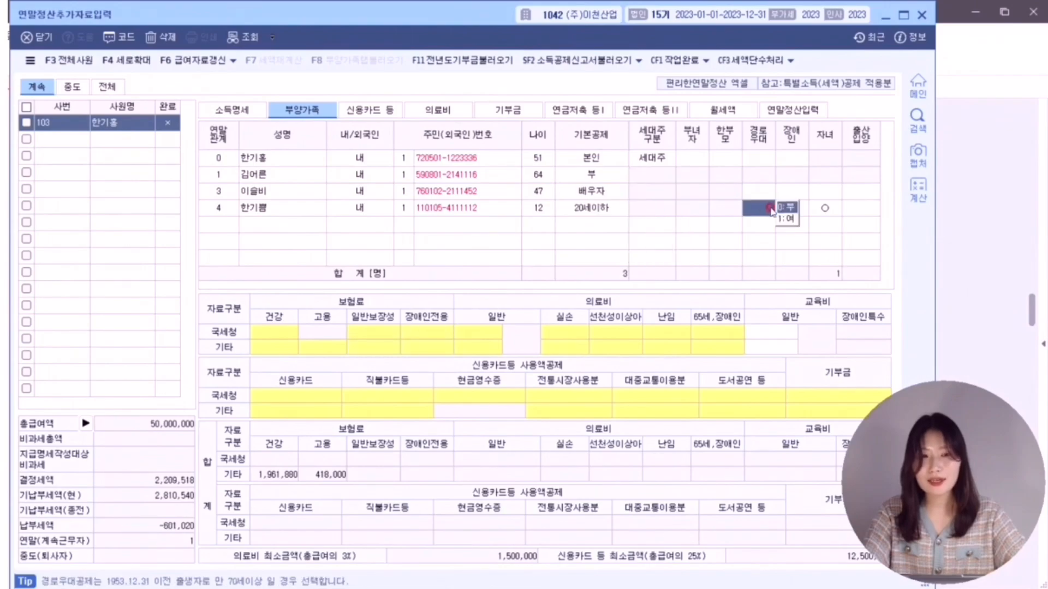
pyautogui.click(833, 212)
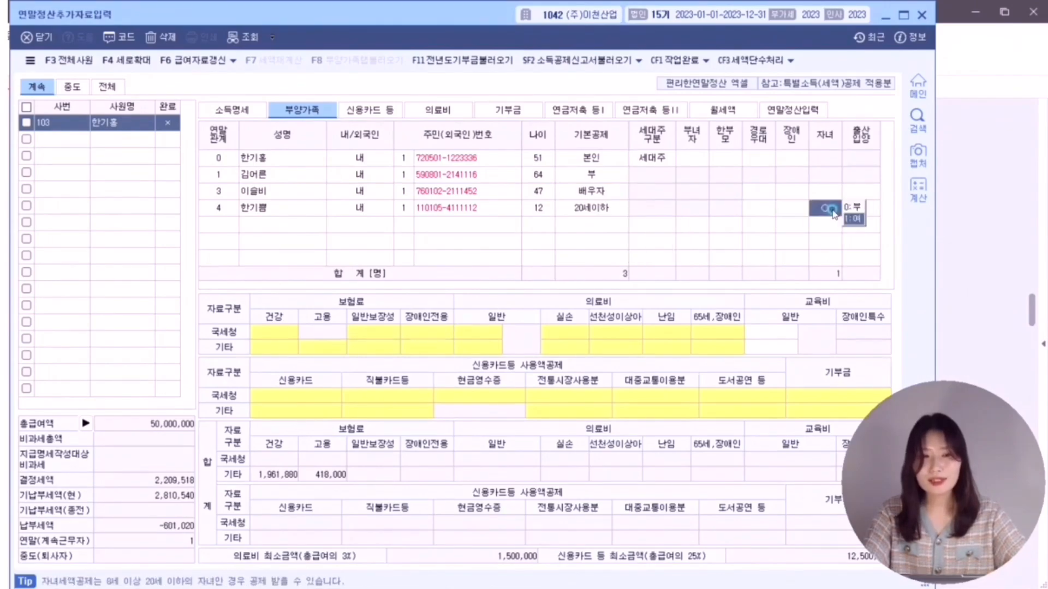
pyautogui.click(972, 215)
pyautogui.scroll(-1, 378, 314)
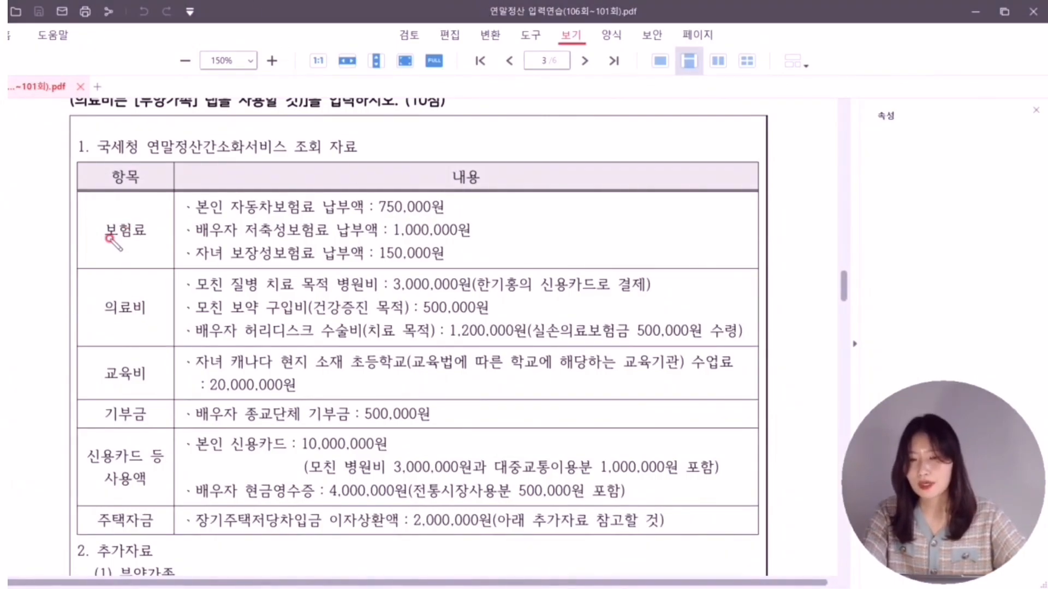
# - Mark the insurance category, circle the 750,000원 premium and strike the spouse's 저축성보험료 line
pyautogui.moveTo(104, 252)
pyautogui.mouseDown()
pyautogui.moveTo(96, 247)
pyautogui.moveTo(133, 252)
pyautogui.mouseUp()
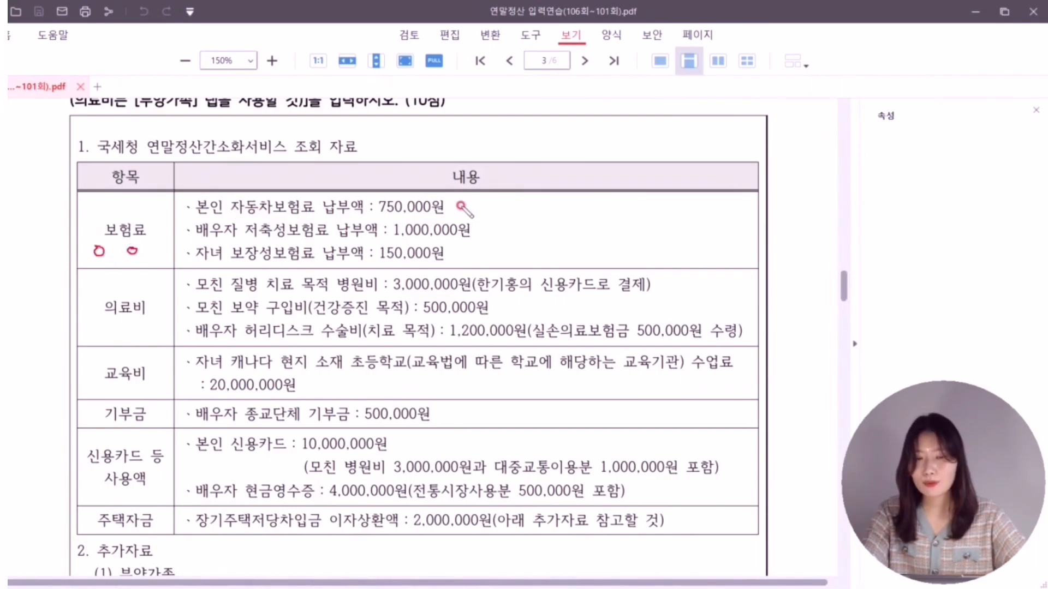
pyautogui.moveTo(471, 198)
pyautogui.mouseDown()
pyautogui.moveTo(455, 210)
pyautogui.moveTo(468, 194)
pyautogui.mouseUp()
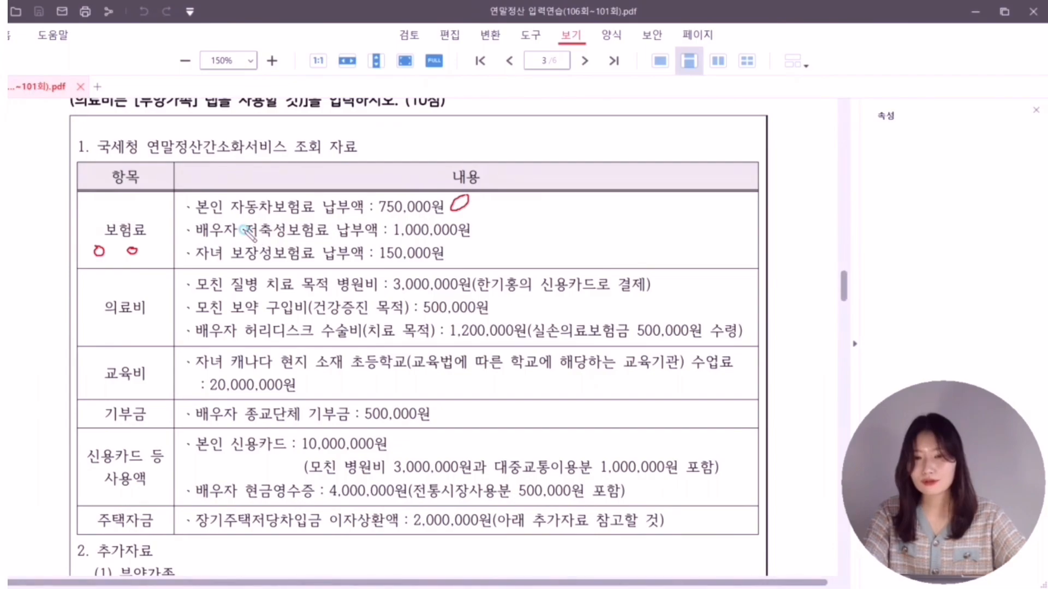
pyautogui.moveTo(243, 230)
pyautogui.mouseDown()
pyautogui.moveTo(501, 224)
pyautogui.moveTo(490, 240)
pyautogui.mouseUp()
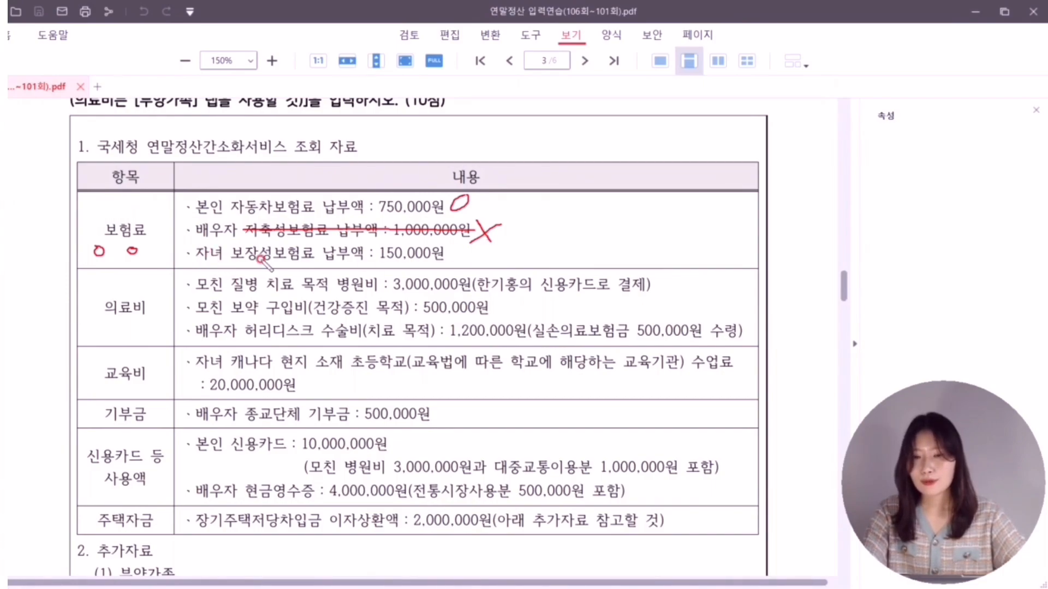
pyautogui.hotkey('alt', 'Tab')
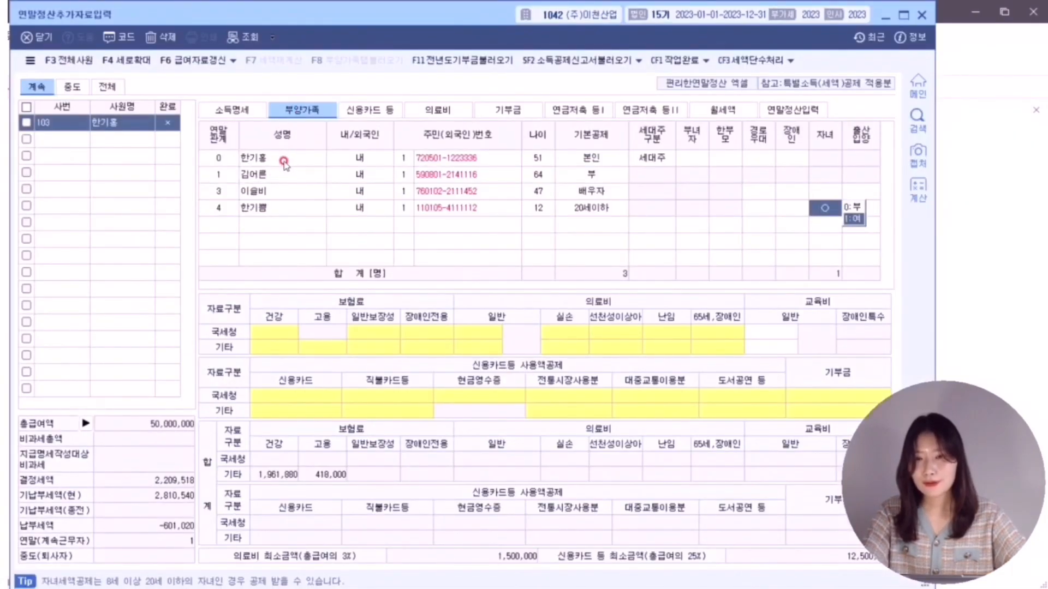
# - Enter the employee's 750,000 국세청 general protective-insurance premium
pyautogui.click(285, 159)
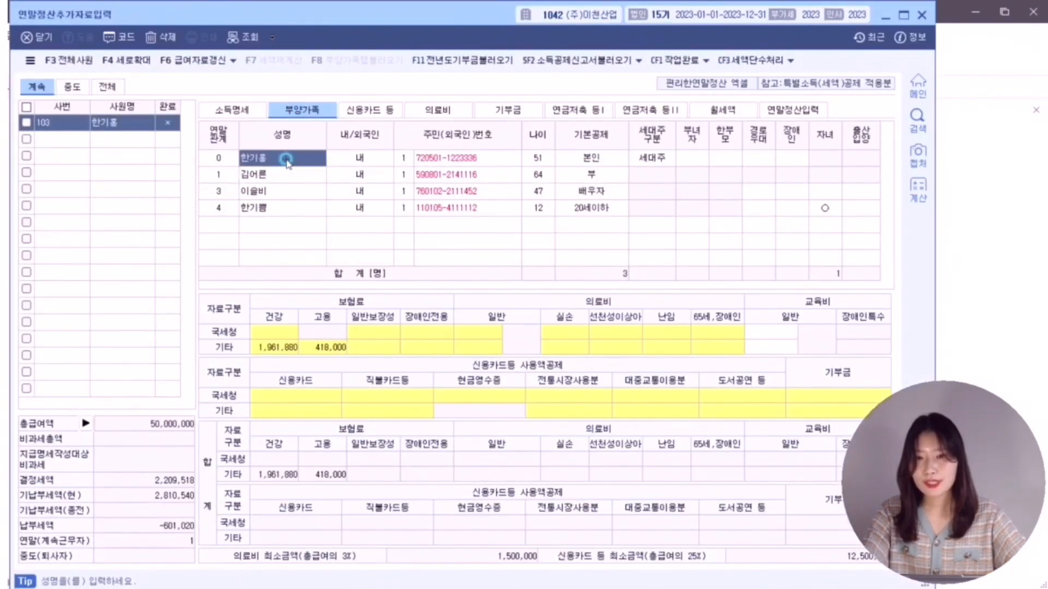
pyautogui.click(375, 332)
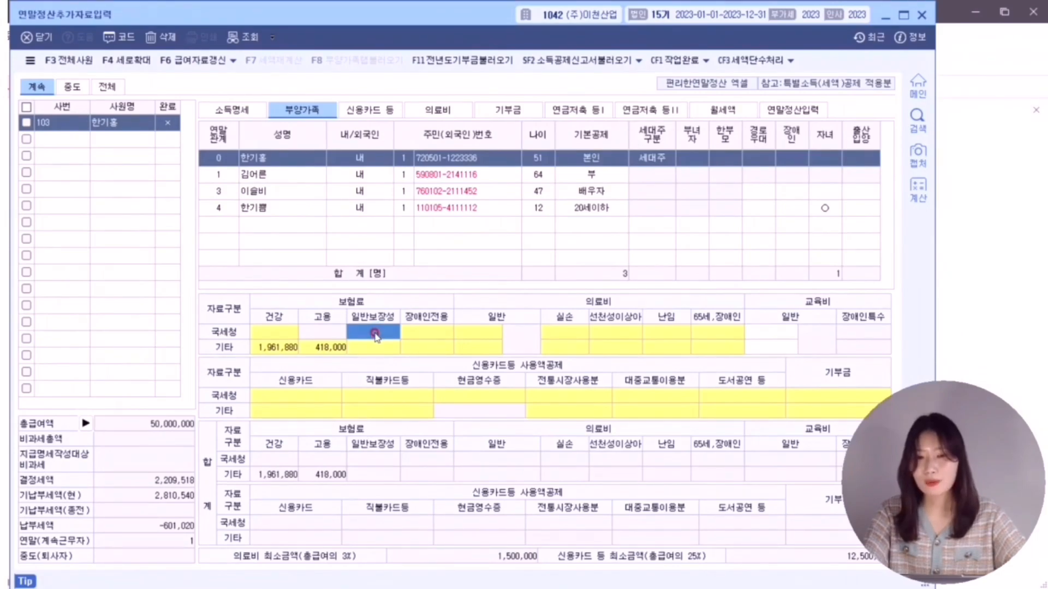
pyautogui.doubleClick(375, 333)
pyautogui.click(378, 266)
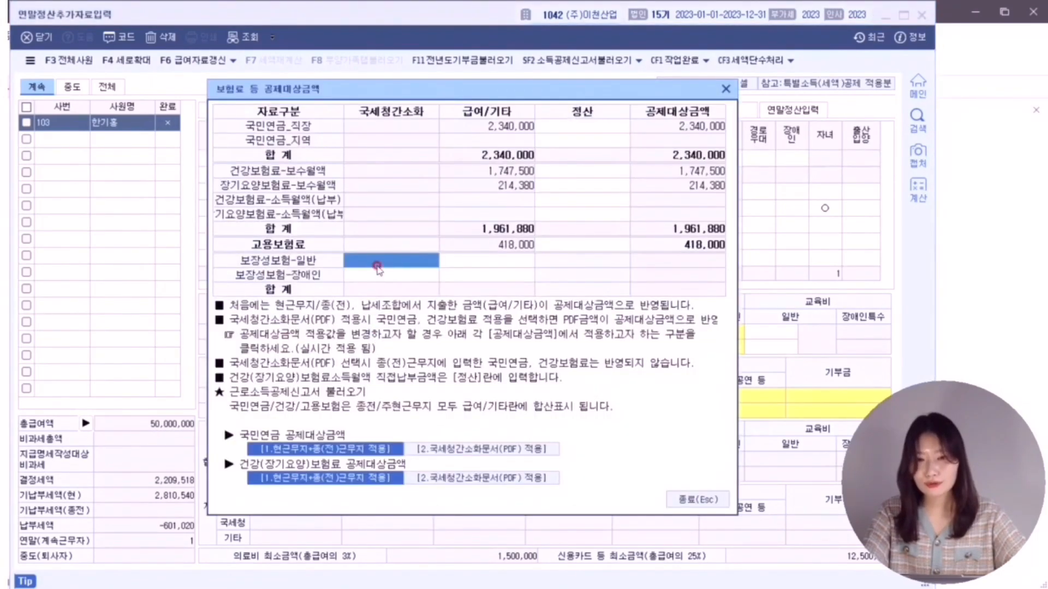
pyautogui.write('7500000')
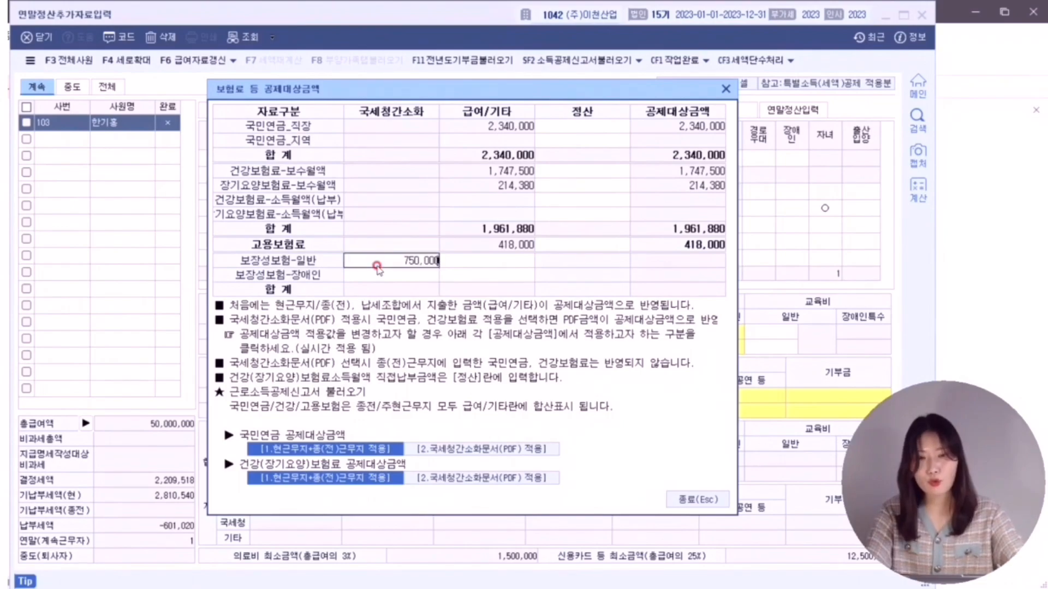
pyautogui.press('Return')
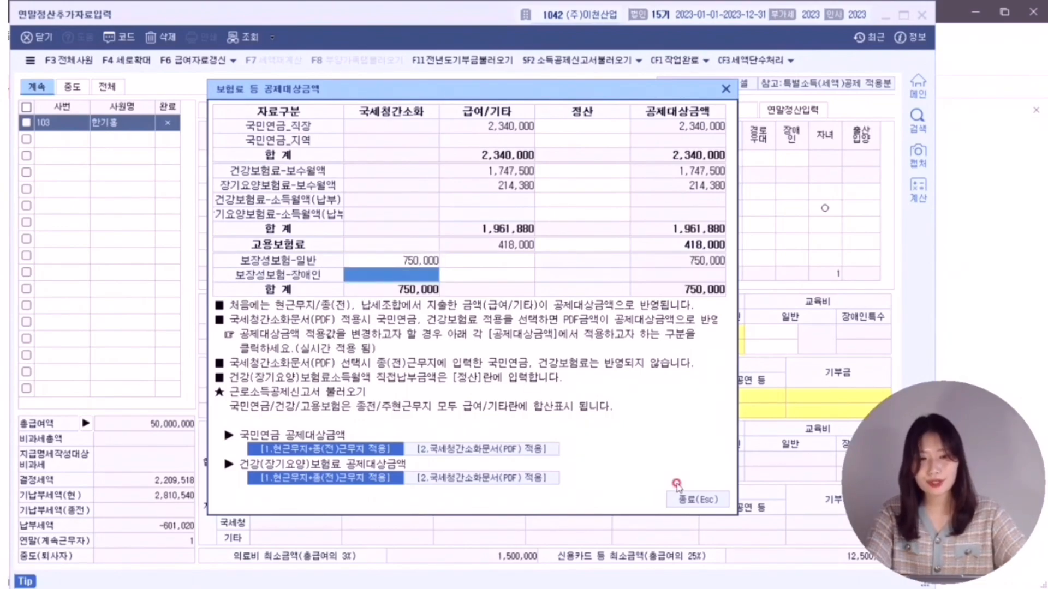
pyautogui.click(693, 499)
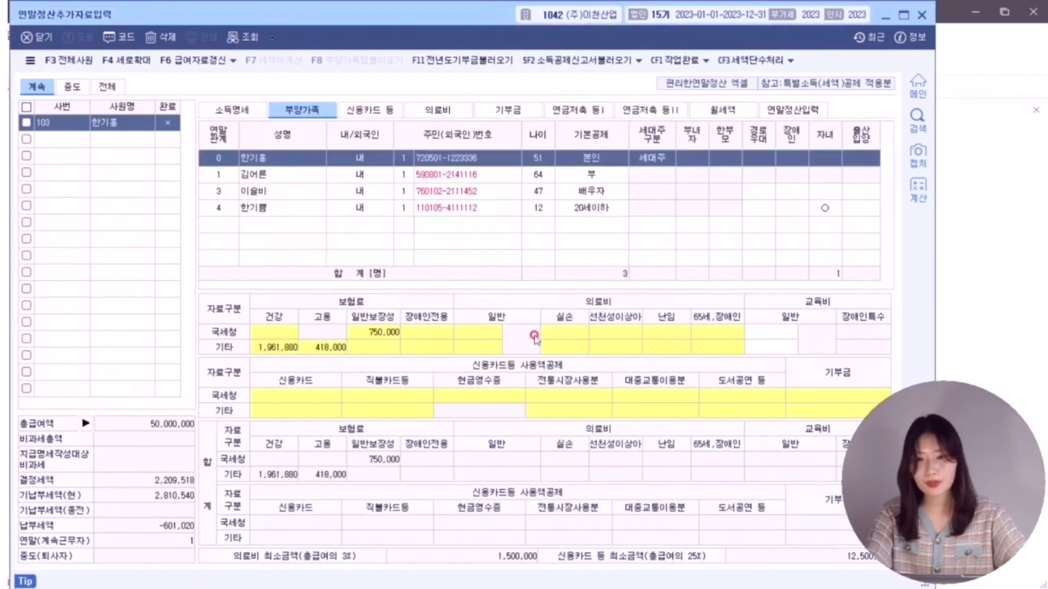
# - Enter the 12-year-old child's 150,000 국세청 general protective-insurance premium
pyautogui.click(306, 210)
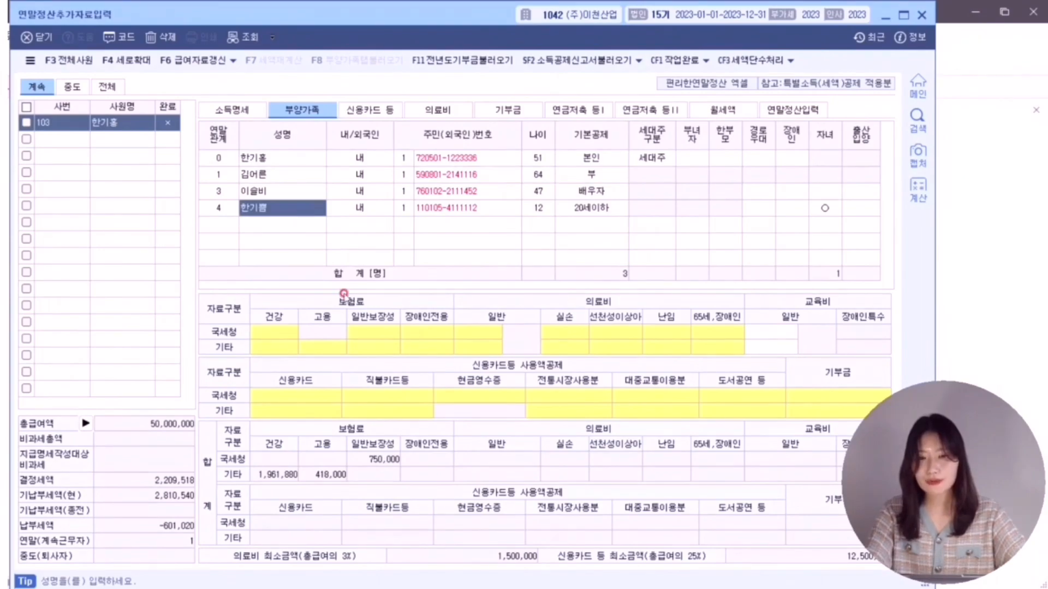
pyautogui.click(371, 332)
pyautogui.doubleClick(371, 331)
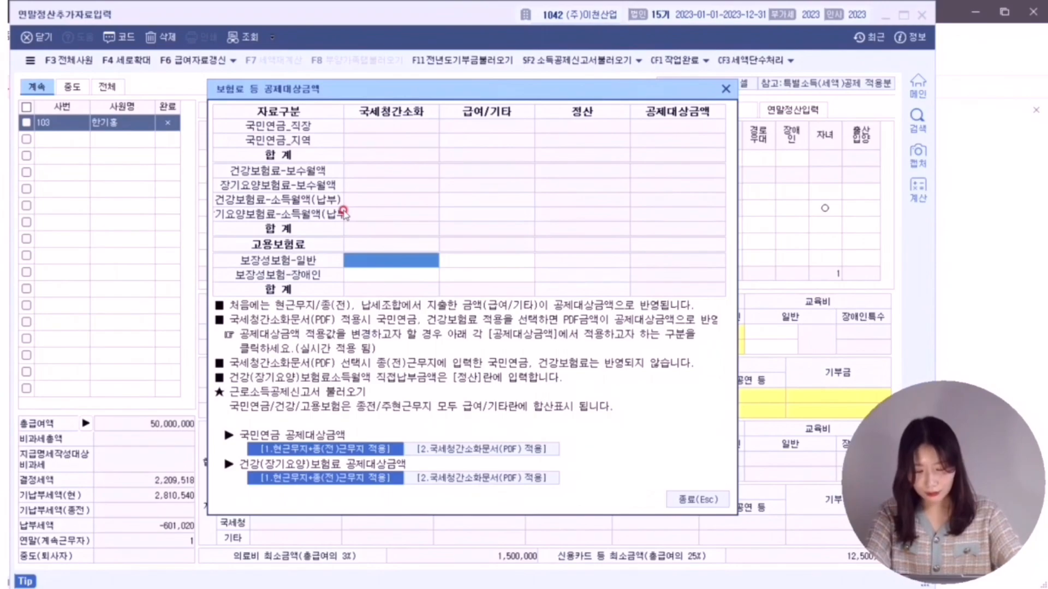
pyautogui.write('150,000')
pyautogui.press('Return')
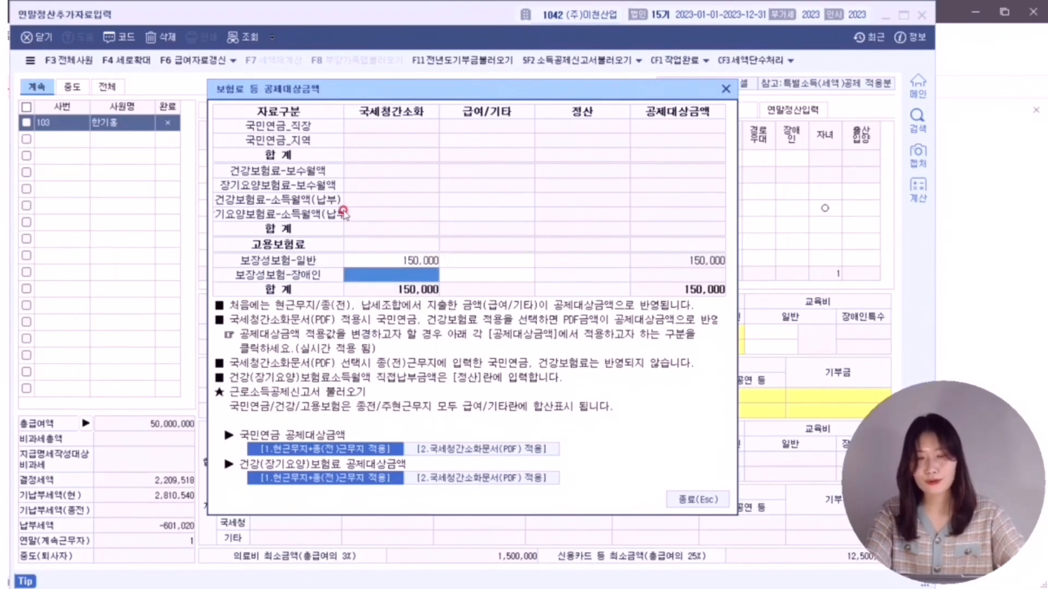
pyautogui.click(386, 263)
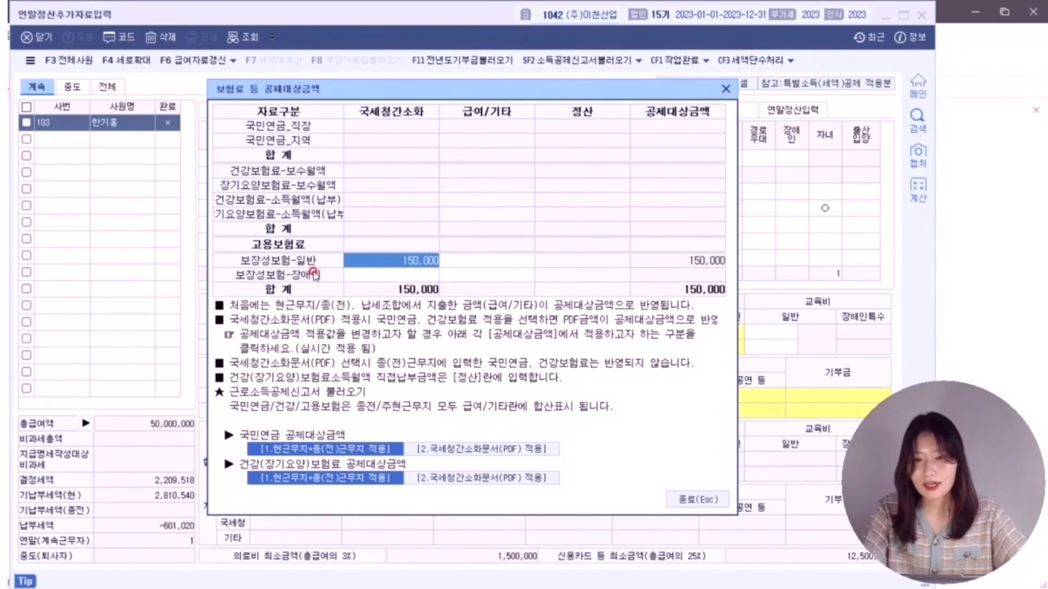
pyautogui.click(365, 276)
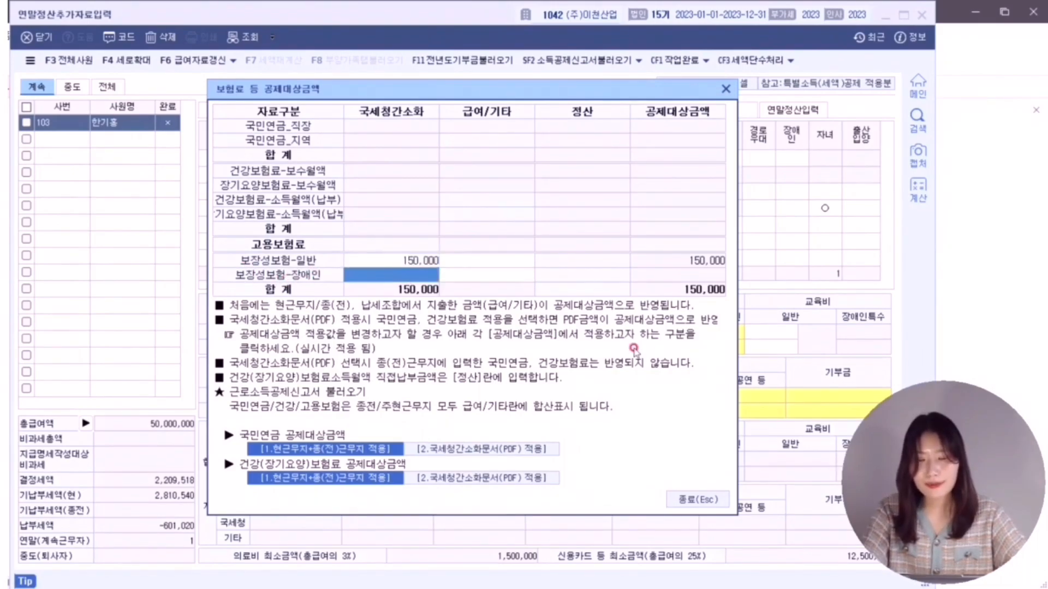
pyautogui.click(701, 499)
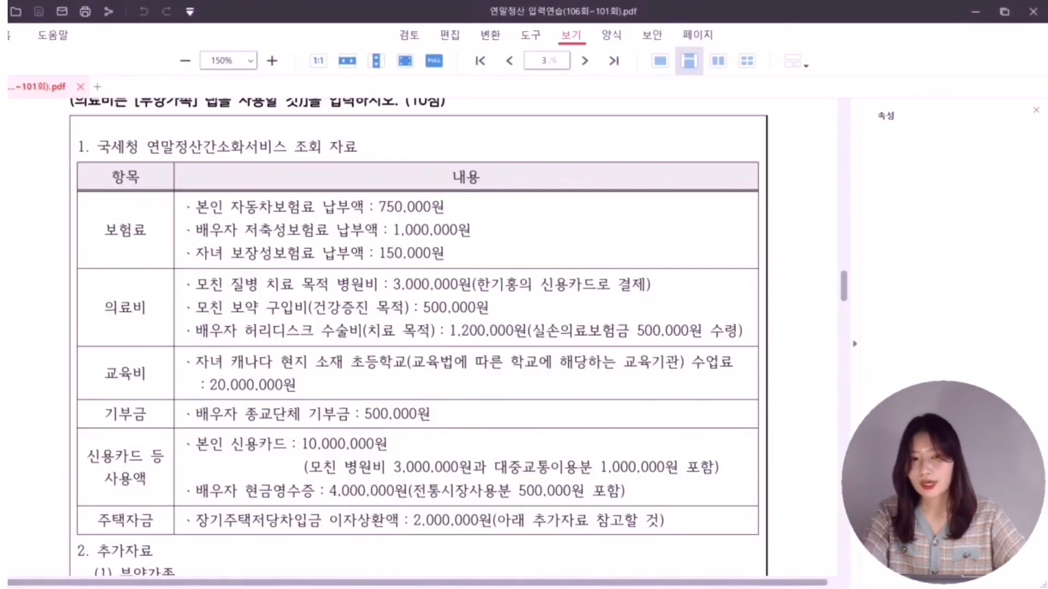
# - Cross the 의료비 category, circle the mother's 3,000,000원 hospital bill and cross out the 보약 purchase
pyautogui.moveTo(118, 325)
pyautogui.mouseDown()
pyautogui.moveTo(102, 331)
pyautogui.moveTo(140, 332)
pyautogui.mouseUp()
pyautogui.moveTo(149, 326); pyautogui.dragTo(132, 339)
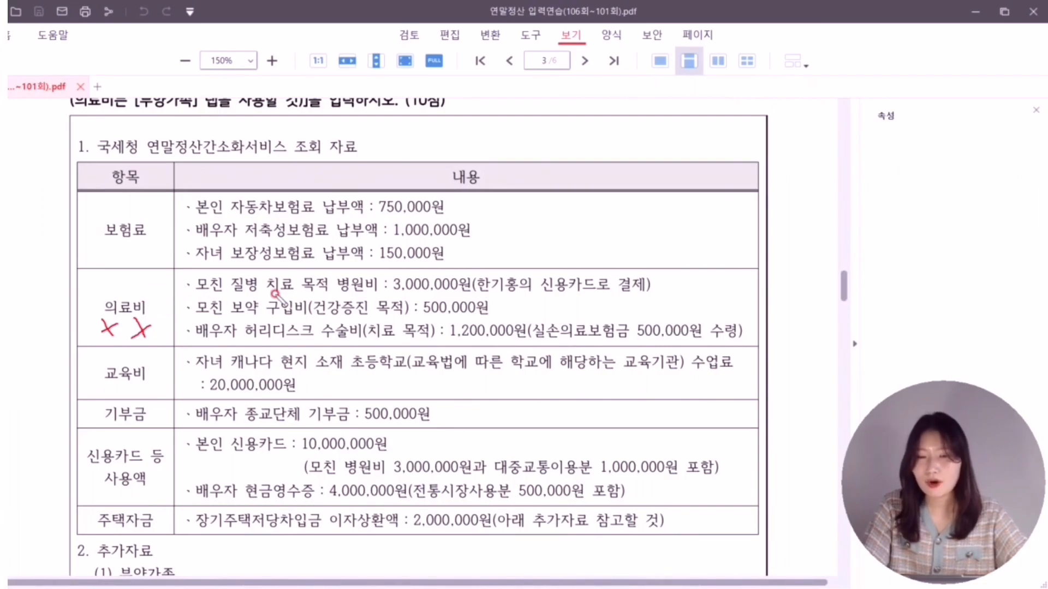
pyautogui.moveTo(661, 277)
pyautogui.mouseDown()
pyautogui.moveTo(657, 287)
pyautogui.moveTo(672, 288)
pyautogui.moveTo(665, 274)
pyautogui.mouseUp()
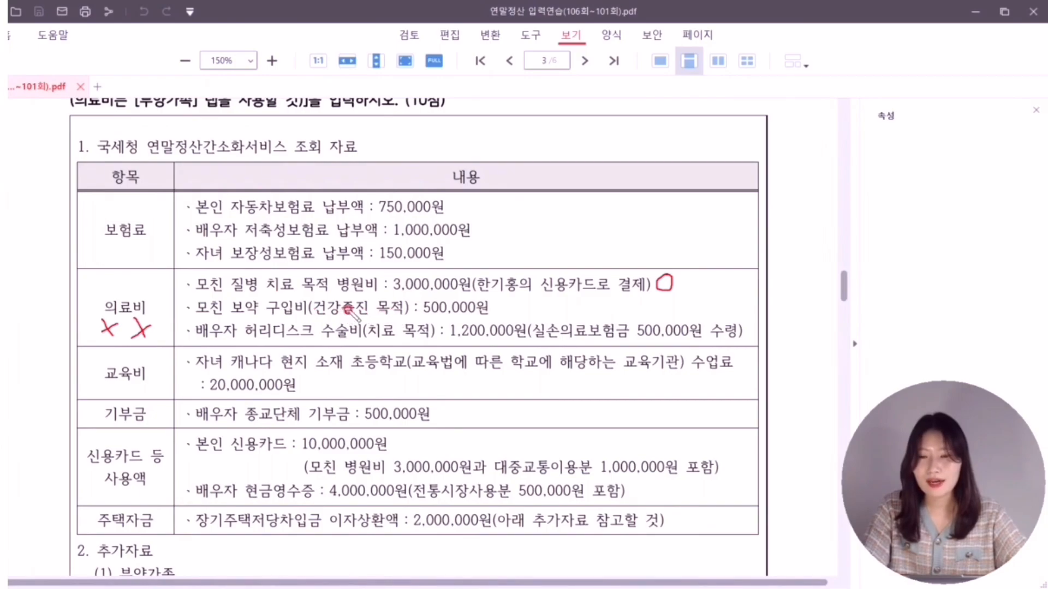
pyautogui.moveTo(359, 300)
pyautogui.mouseDown()
pyautogui.moveTo(334, 314)
pyautogui.moveTo(356, 313)
pyautogui.mouseUp()
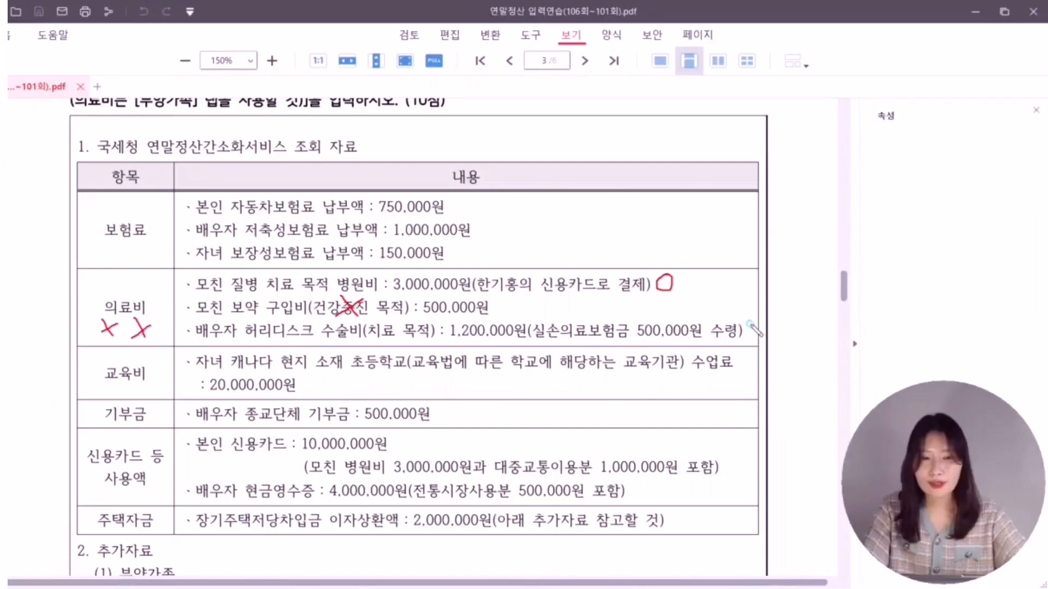
pyautogui.moveTo(753, 327); pyautogui.dragTo(753, 326)
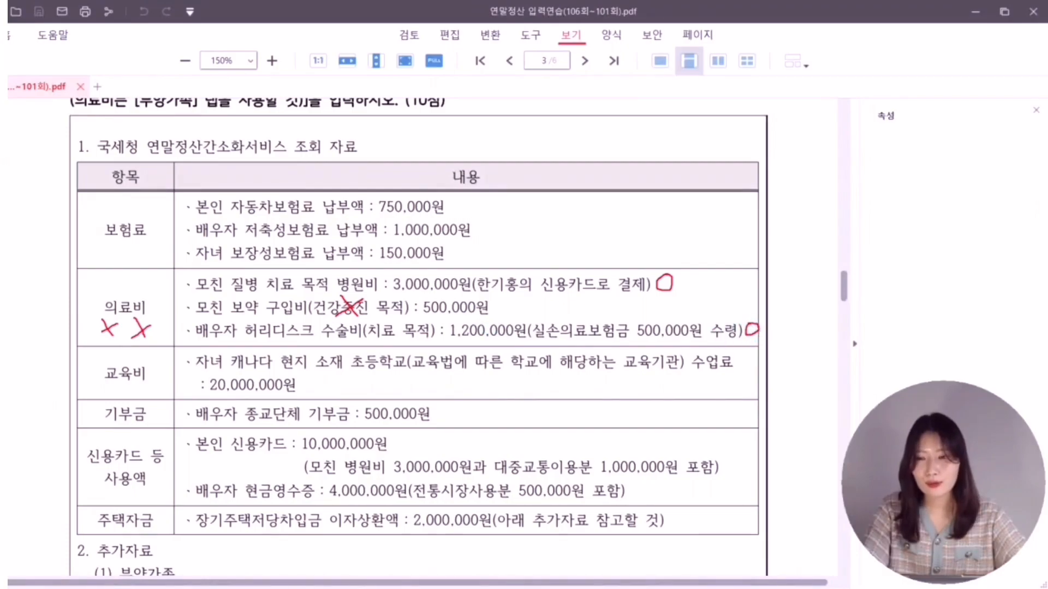
# - In the 의료비 tab, add the mother's expense with code 1, 건수 1 and 3,000,000
pyautogui.press('Escape')
pyautogui.hotkey('alt', 'Tab')
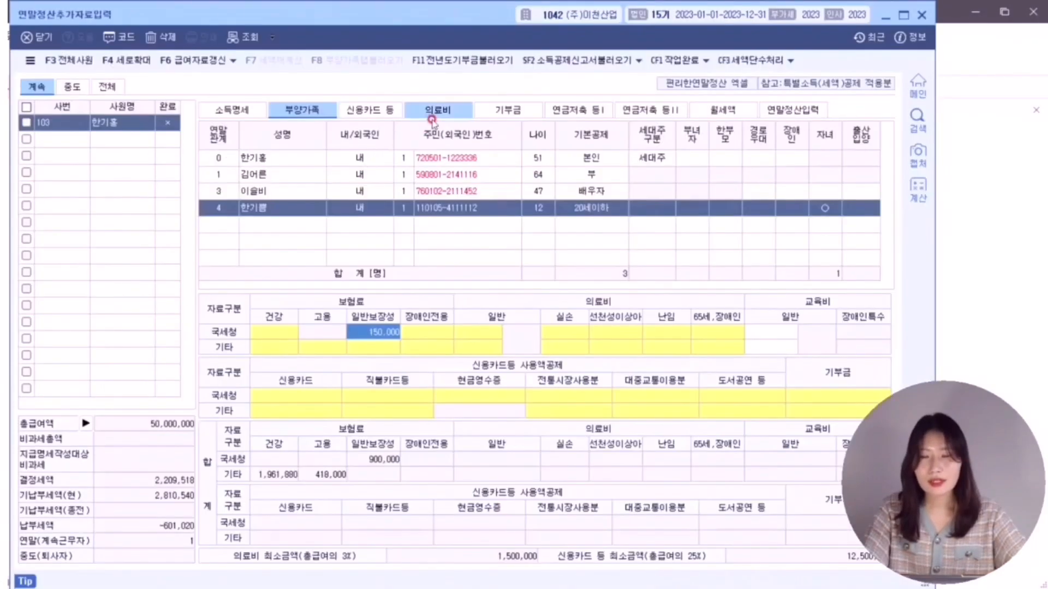
pyautogui.click(439, 112)
pyautogui.click(268, 199)
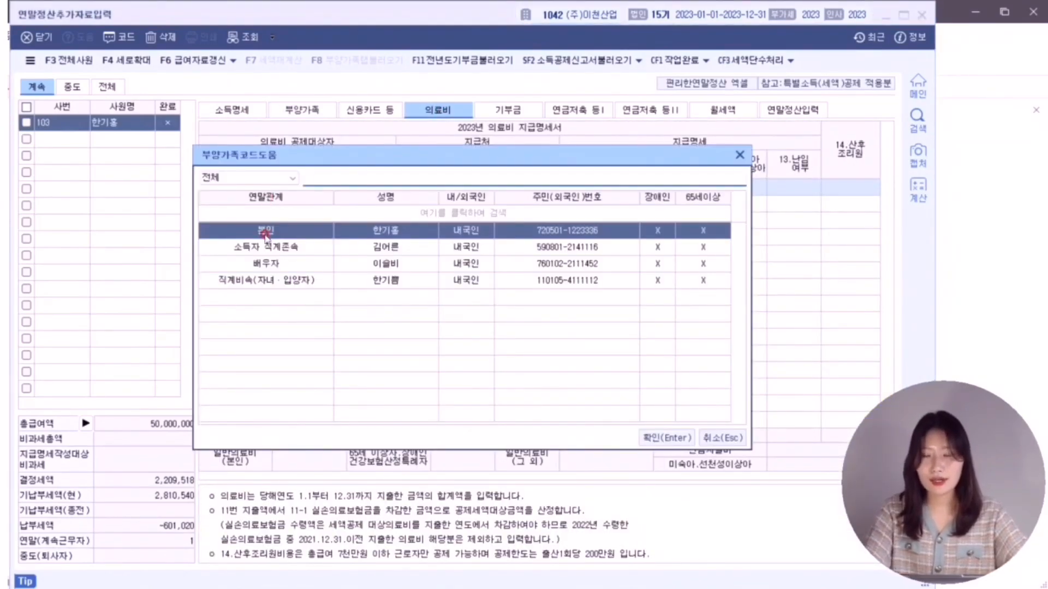
pyautogui.doubleClick(263, 246)
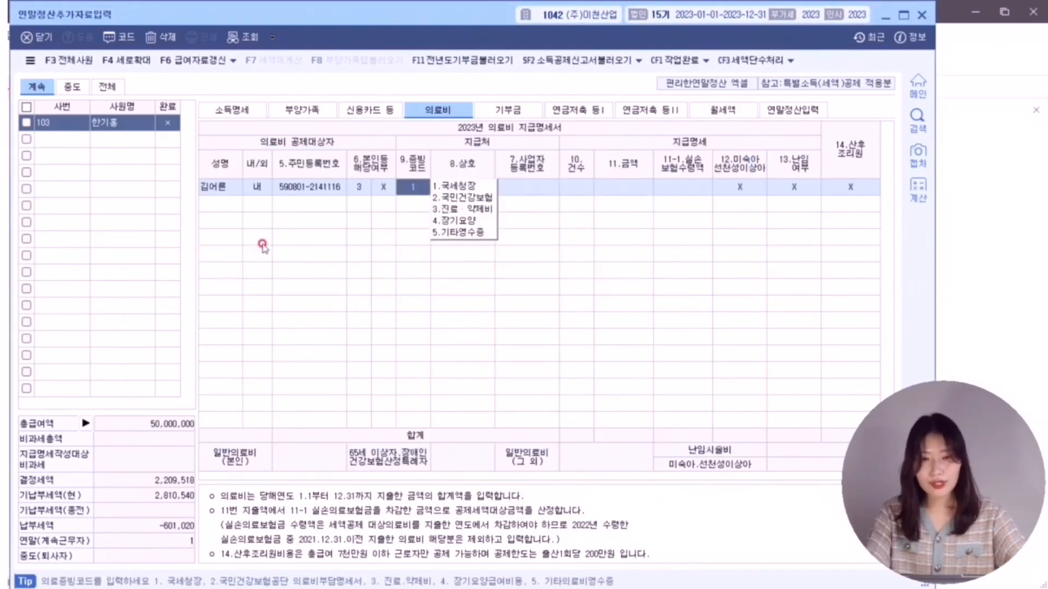
pyautogui.write('1')
pyautogui.press('Return')
pyautogui.press('Return')
pyautogui.press('Return')
pyautogui.write('1')
pyautogui.press('Return')
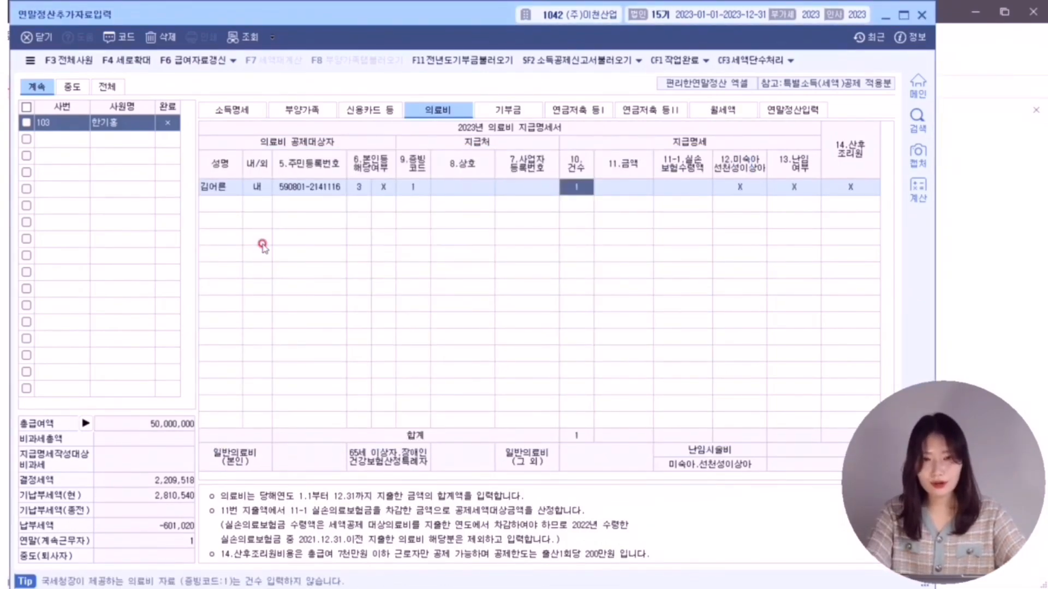
pyautogui.write('3,000')
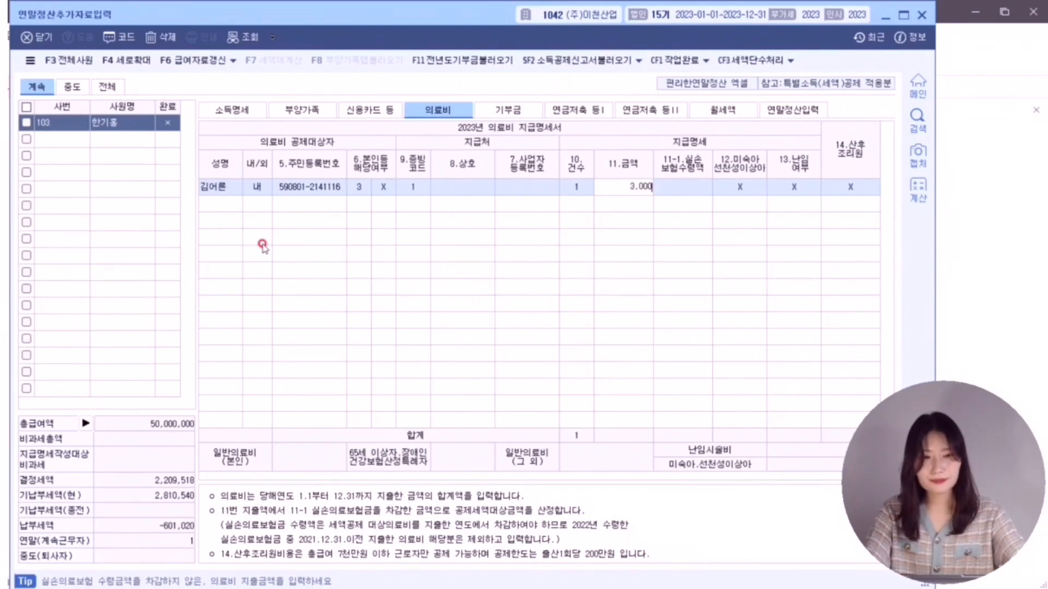
pyautogui.write(',000')
pyautogui.press('Return')
pyautogui.press('Return')
pyautogui.press('Return')
pyautogui.press('Return')
pyautogui.press('Return')
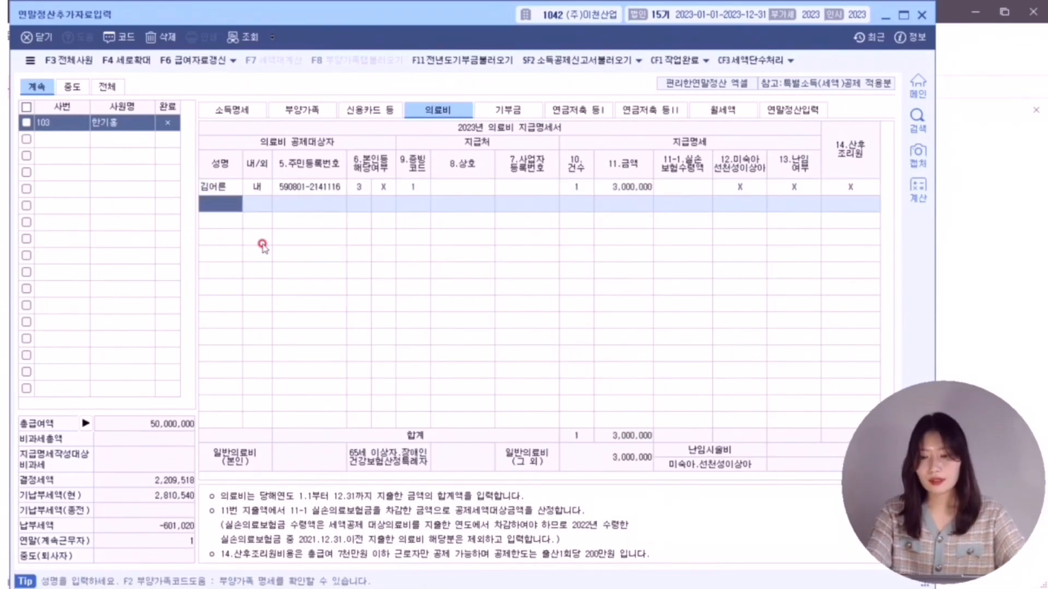
# - Add the spouse's 1,200,000 surgery expense with code 1 and 500,000 실손 reimbursement
pyautogui.press('F2')
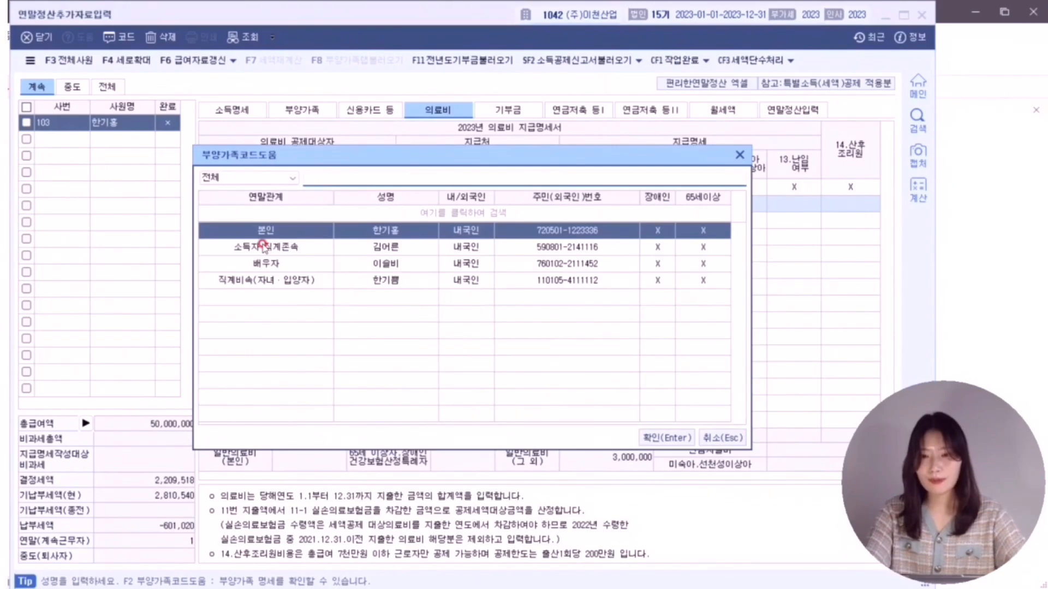
pyautogui.press('Down')
pyautogui.press('Down')
pyautogui.press('Return')
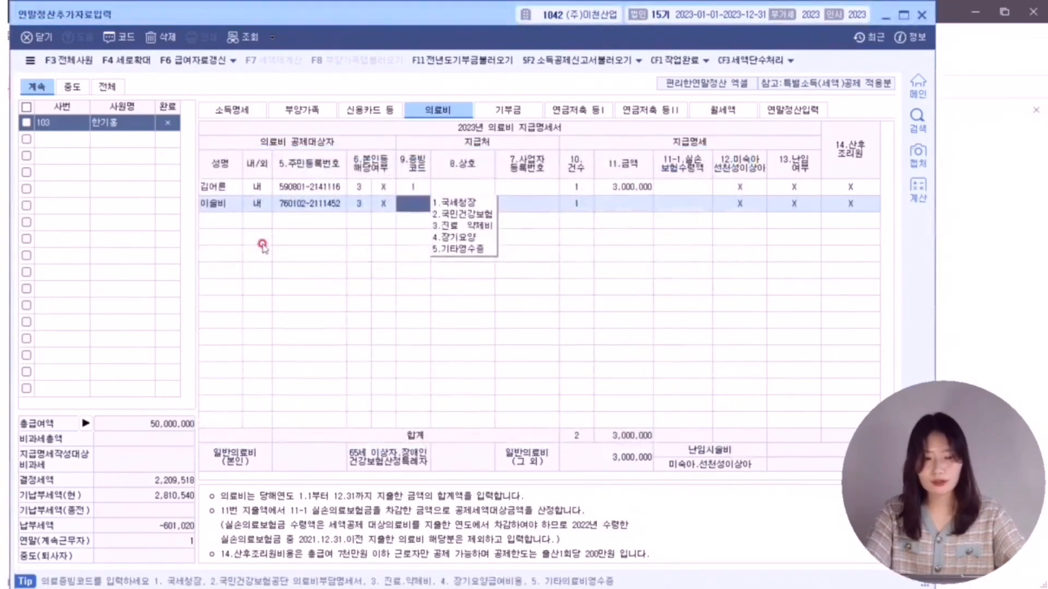
pyautogui.write('1')
pyautogui.press('Return')
pyautogui.press('Return')
pyautogui.write('1')
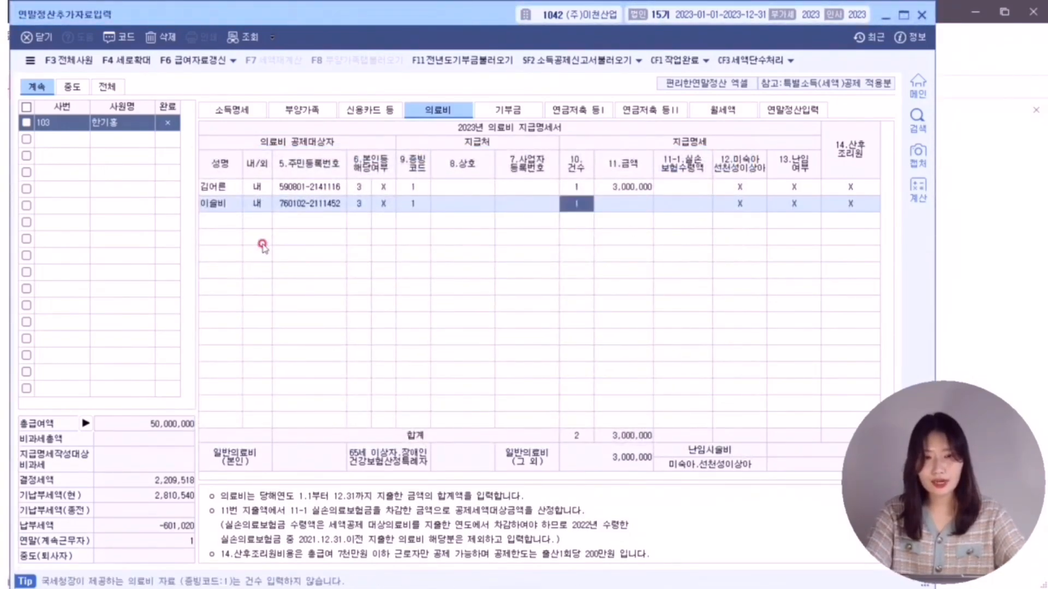
pyautogui.press('Return')
pyautogui.write('12')
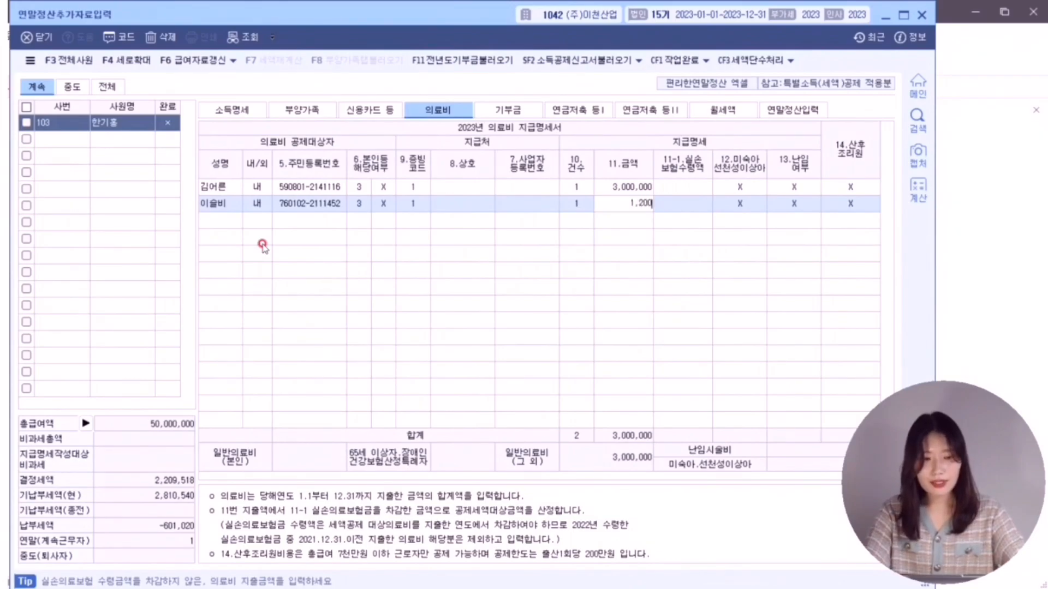
pyautogui.press('Return')
pyautogui.write('50')
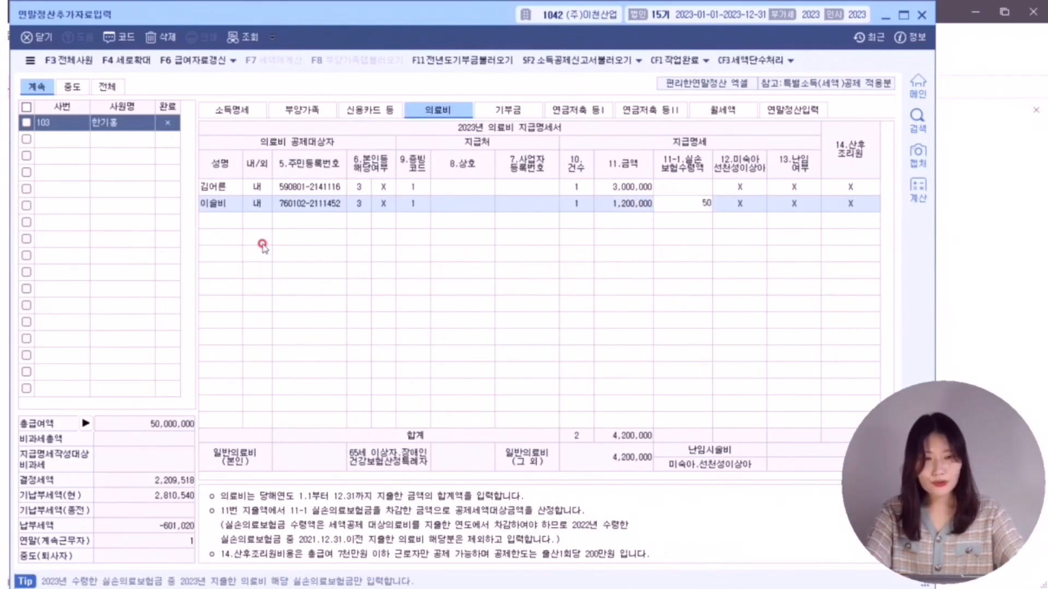
pyautogui.write('0,000')
pyautogui.press('Return')
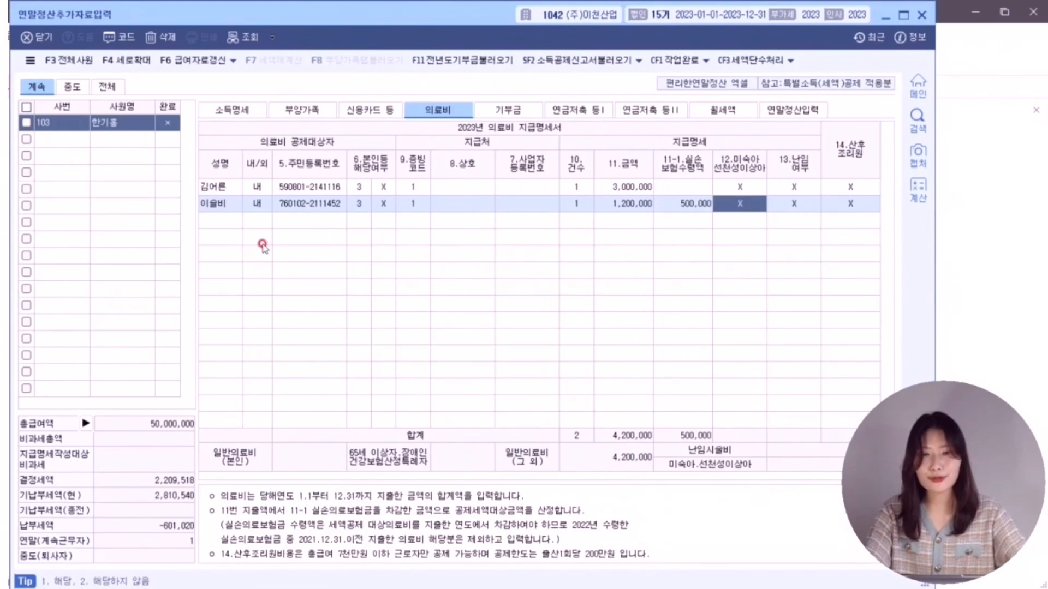
# - In the exam PDF, underline 자녀, 초등학교 and 캐나다 in red and mark the 교육비 row
pyautogui.click(997, 184)
pyautogui.scroll(-1, 14, 280)
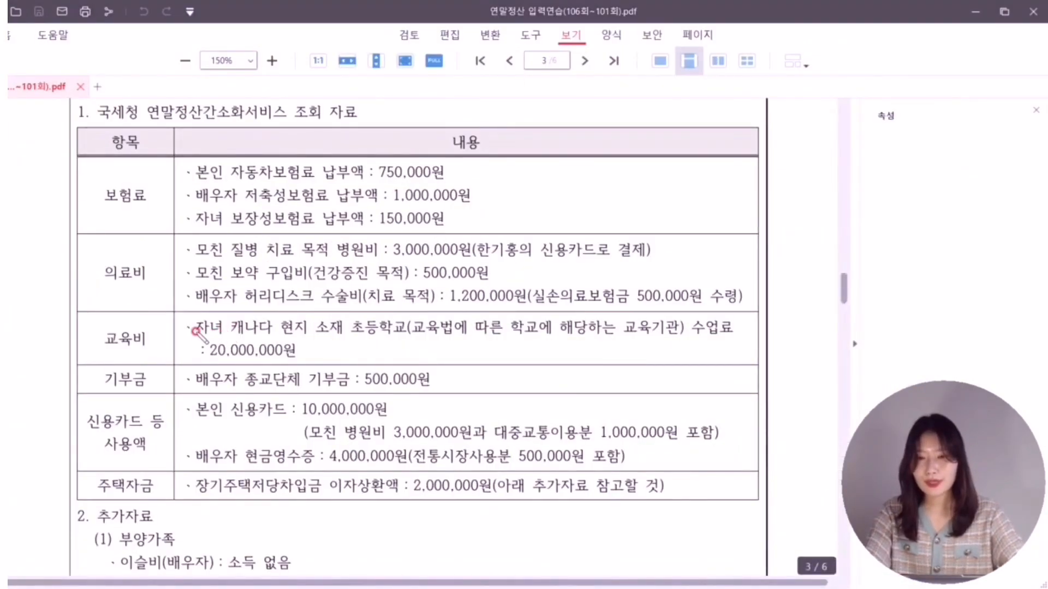
pyautogui.moveTo(194, 333); pyautogui.dragTo(222, 334)
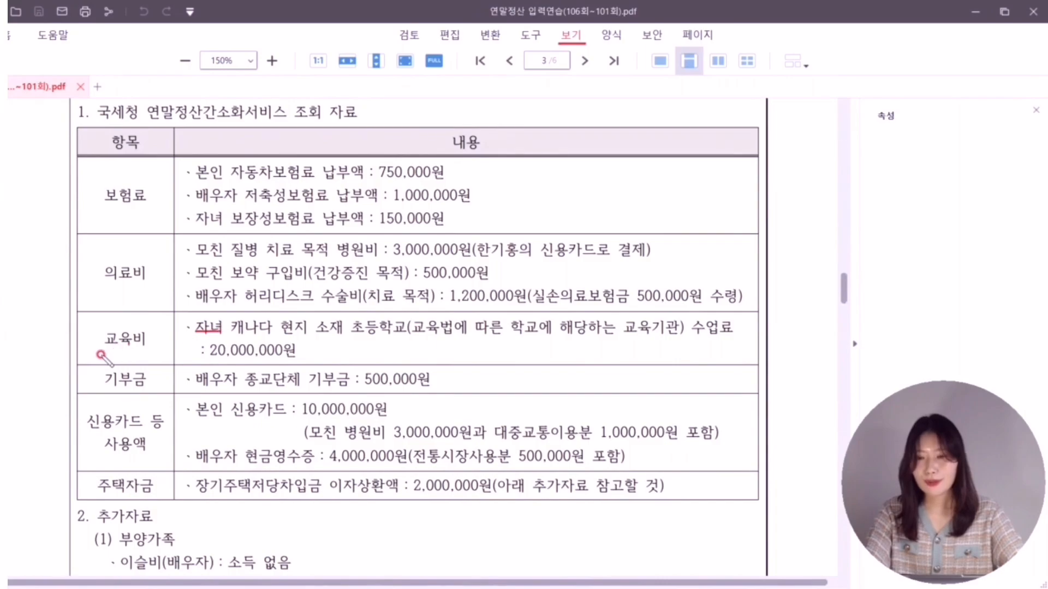
pyautogui.moveTo(109, 344)
pyautogui.mouseDown()
pyautogui.moveTo(91, 365)
pyautogui.moveTo(143, 351)
pyautogui.mouseUp()
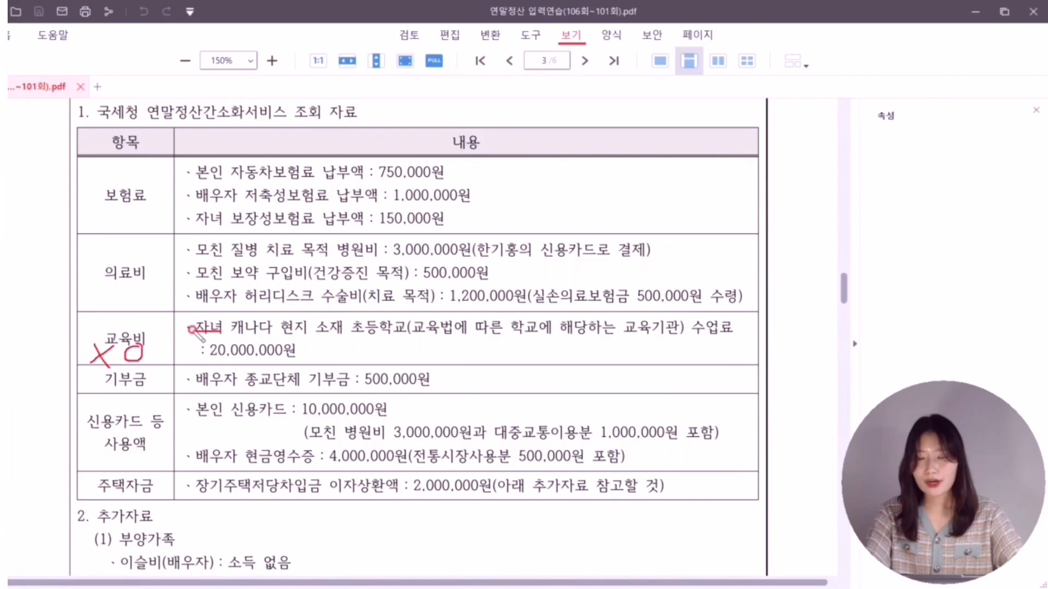
pyautogui.moveTo(352, 336); pyautogui.dragTo(426, 340)
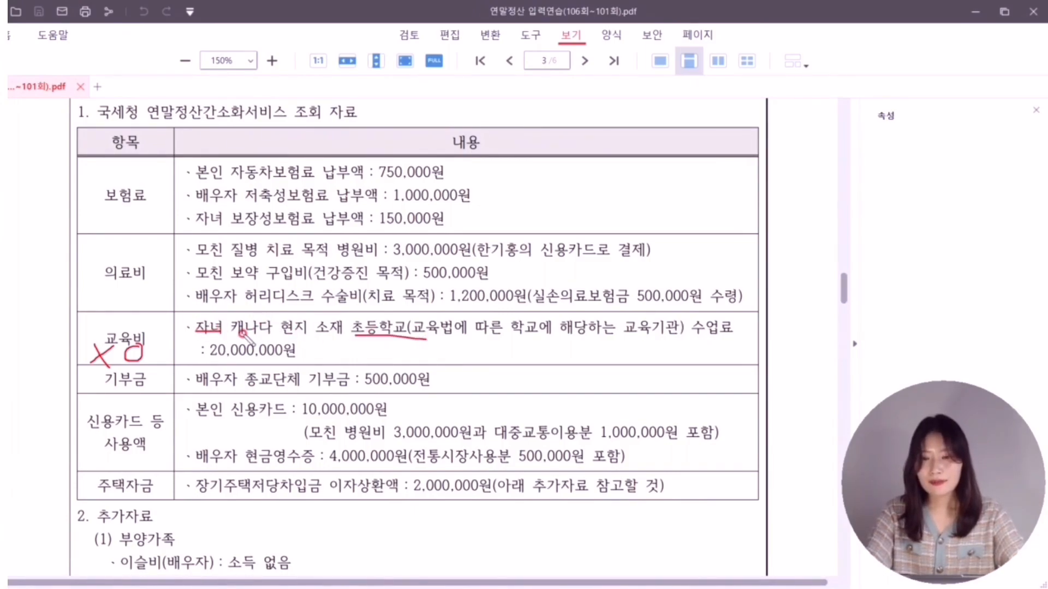
pyautogui.moveTo(239, 335); pyautogui.dragTo(270, 335)
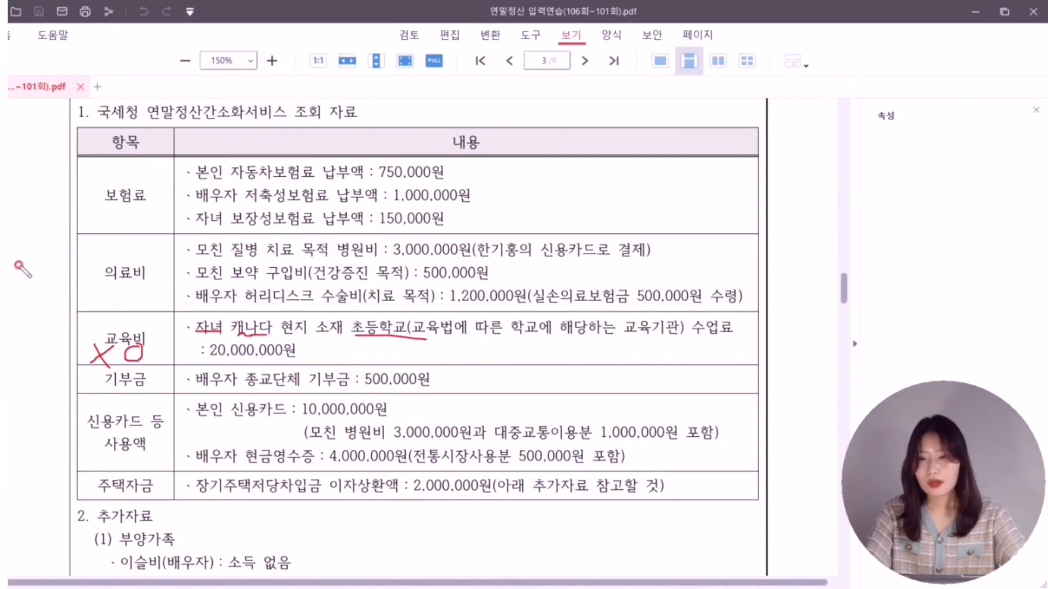
# - Check off the 의료비 and credit-card rows, circle the 20,000,000 tuition, and return to KcLep's 부양가족 tab
pyautogui.moveTo(97, 256); pyautogui.dragTo(124, 260)
pyautogui.moveTo(82, 408); pyautogui.dragTo(124, 404)
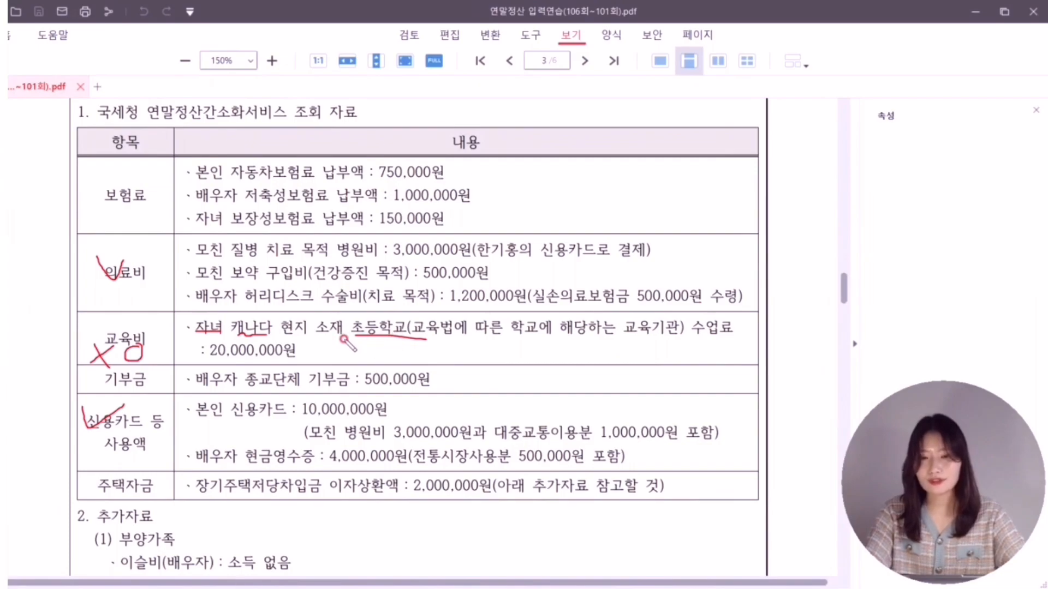
pyautogui.moveTo(312, 344)
pyautogui.mouseDown()
pyautogui.moveTo(329, 344)
pyautogui.moveTo(322, 339)
pyautogui.mouseUp()
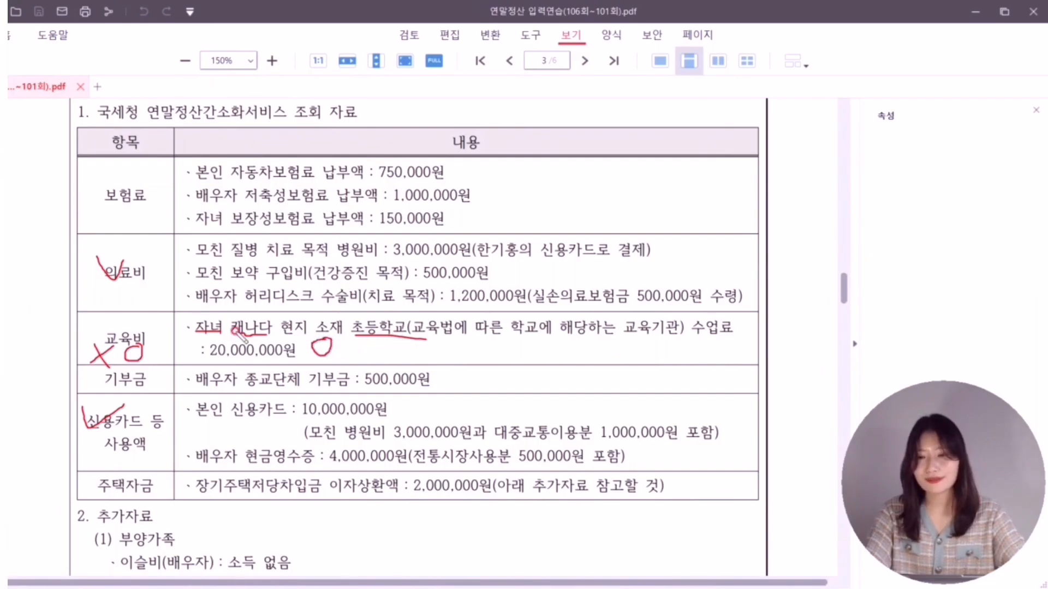
pyautogui.click(304, 112)
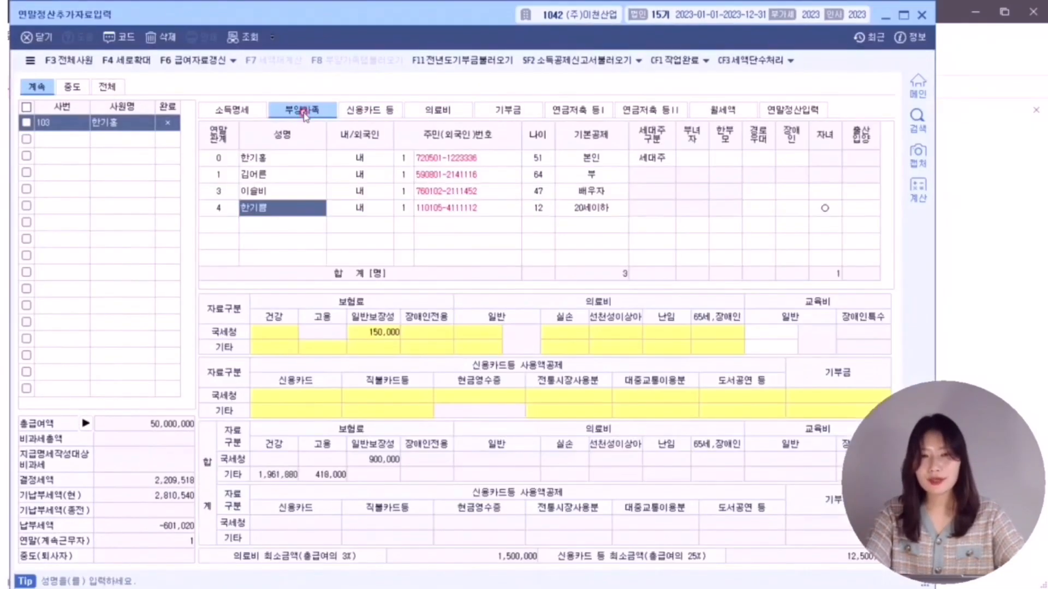
# - Enter the child's 20,000,000 education expense in the 부양가족 tab, classified as 2.초중고
pyautogui.click(279, 206)
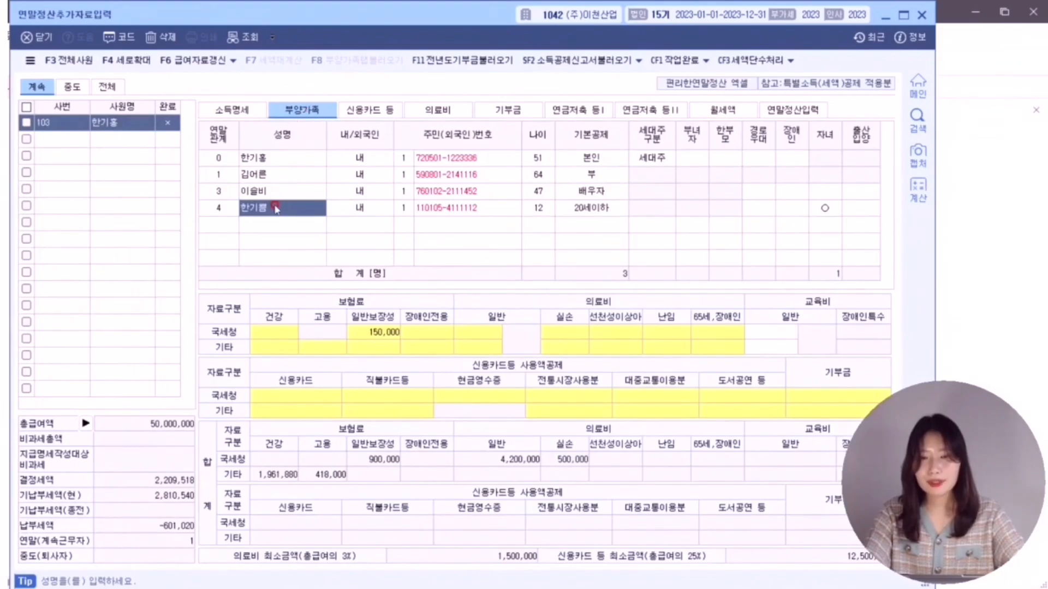
pyautogui.click(770, 332)
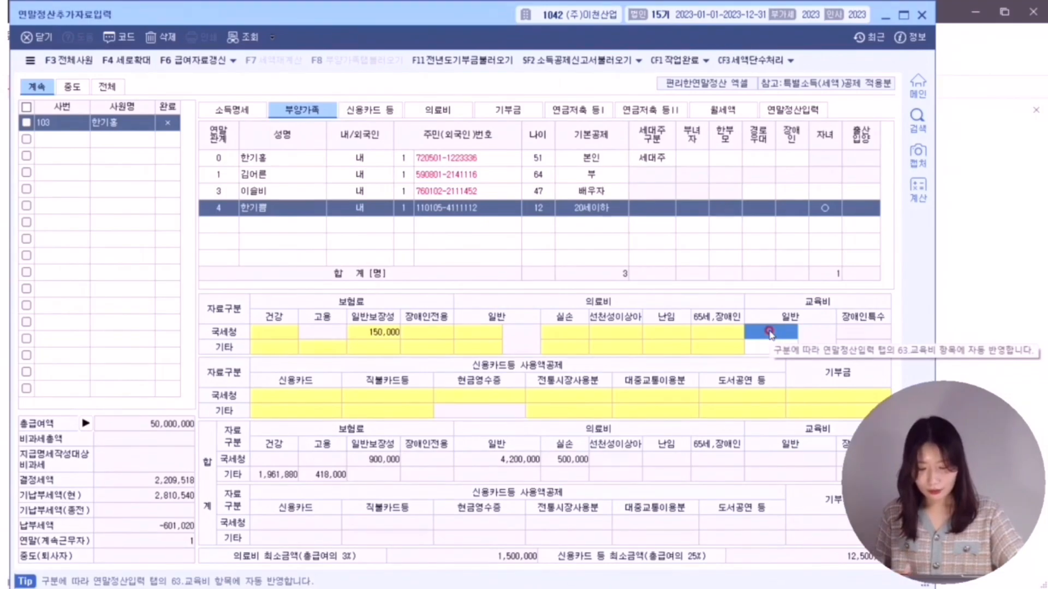
pyautogui.write('20000000')
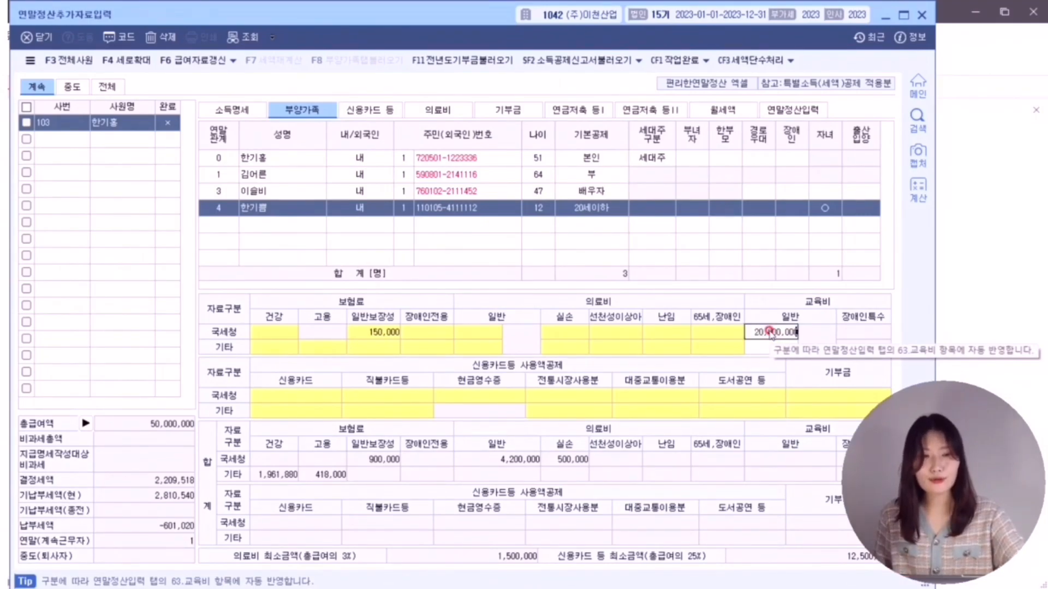
pyautogui.press('Return')
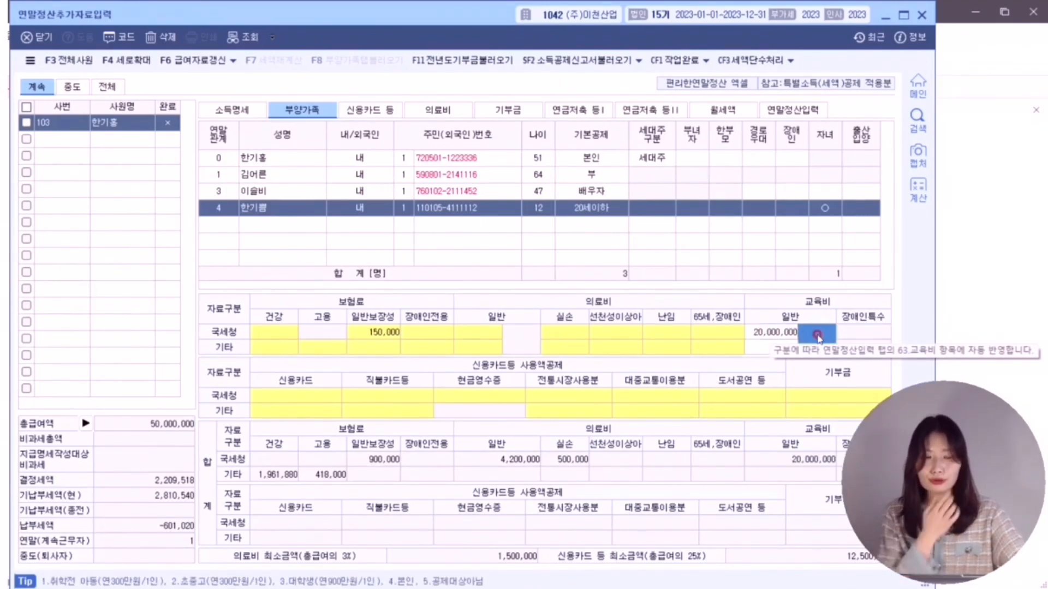
pyautogui.click(818, 337)
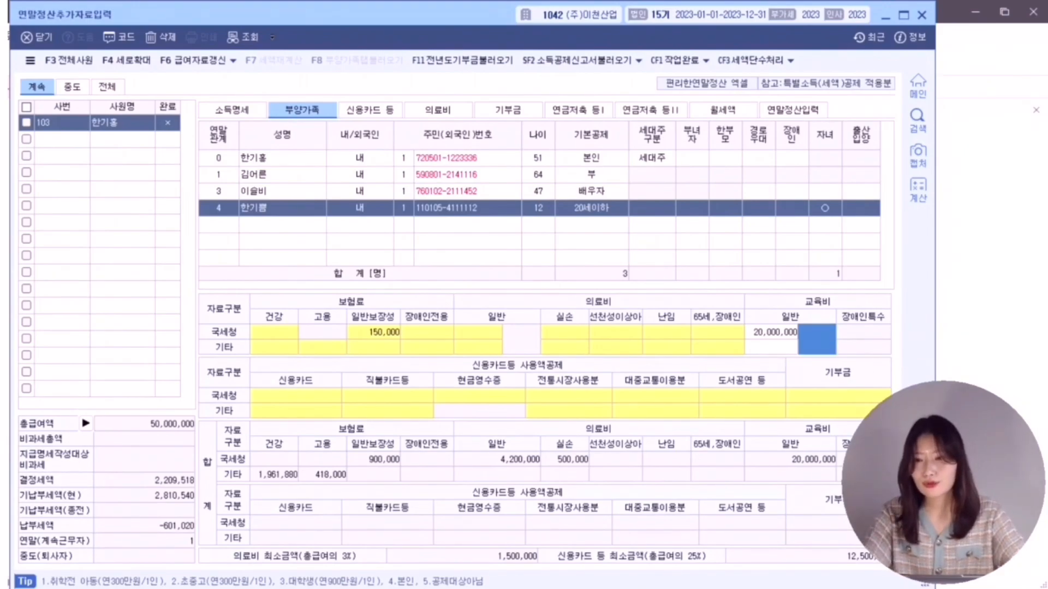
pyautogui.hotkey('ctrl', '2')
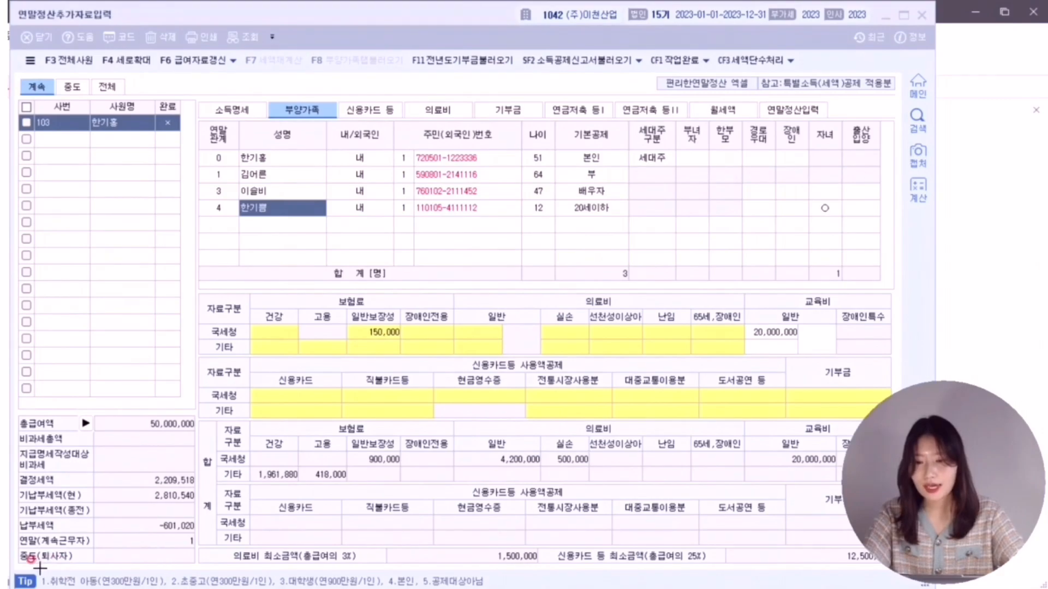
pyautogui.moveTo(13, 571); pyautogui.dragTo(505, 587)
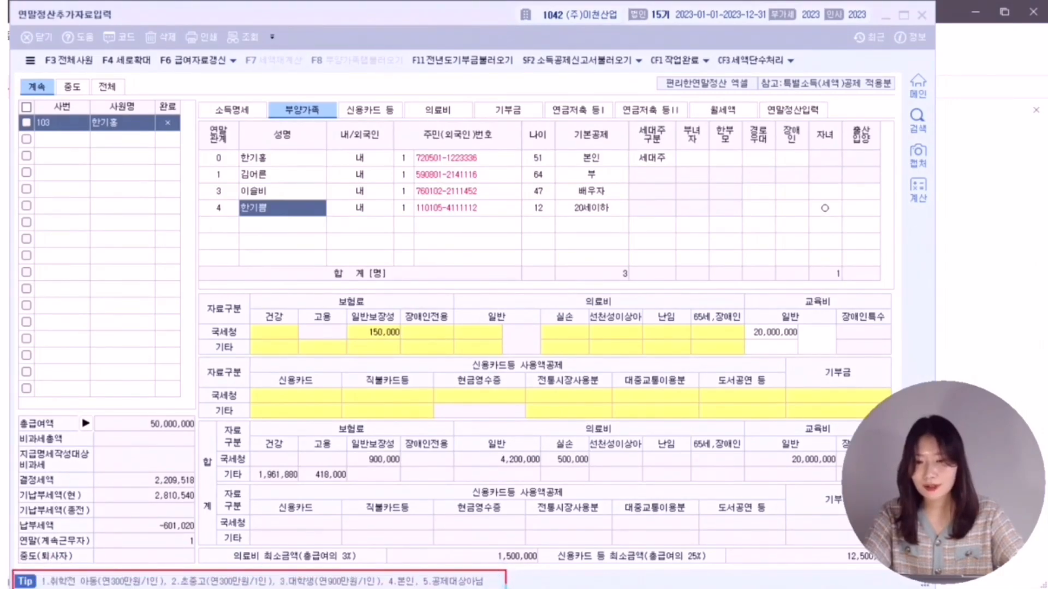
pyautogui.click(820, 338)
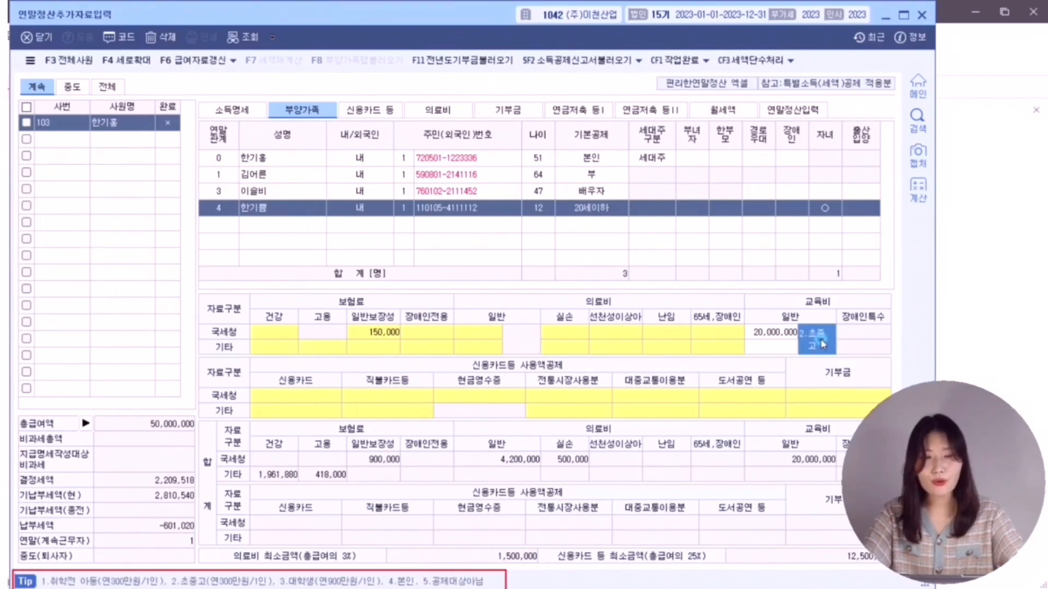
pyautogui.hotkey('alt', 'Tab')
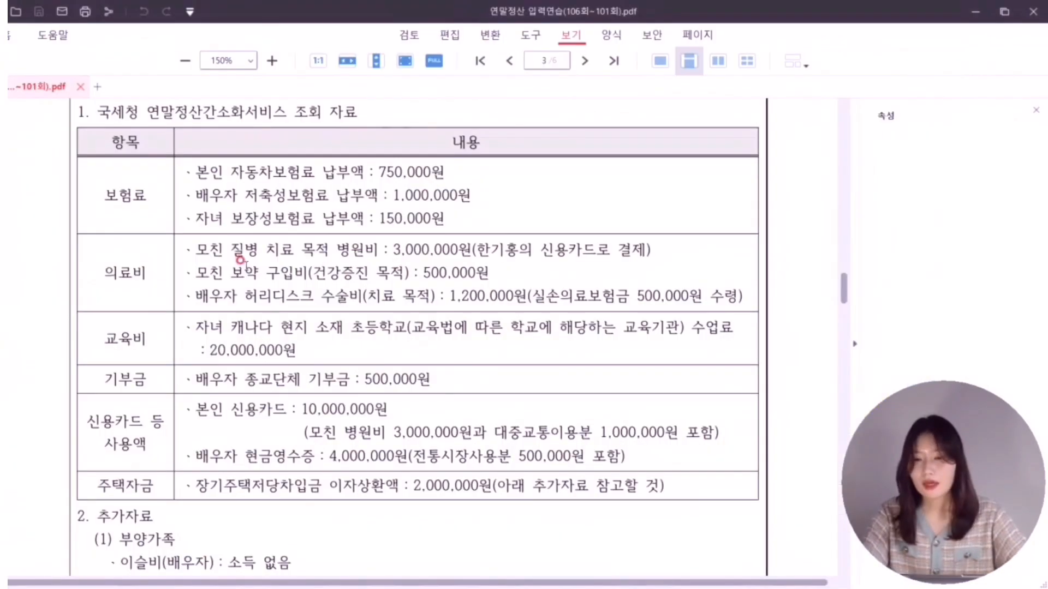
# - Scroll the PDF to the spouse's 500,000 religious donation and housing-loan rows, marking the donation row
pyautogui.scroll(-4, 243, 262)
pyautogui.scroll(-1, 241, 261)
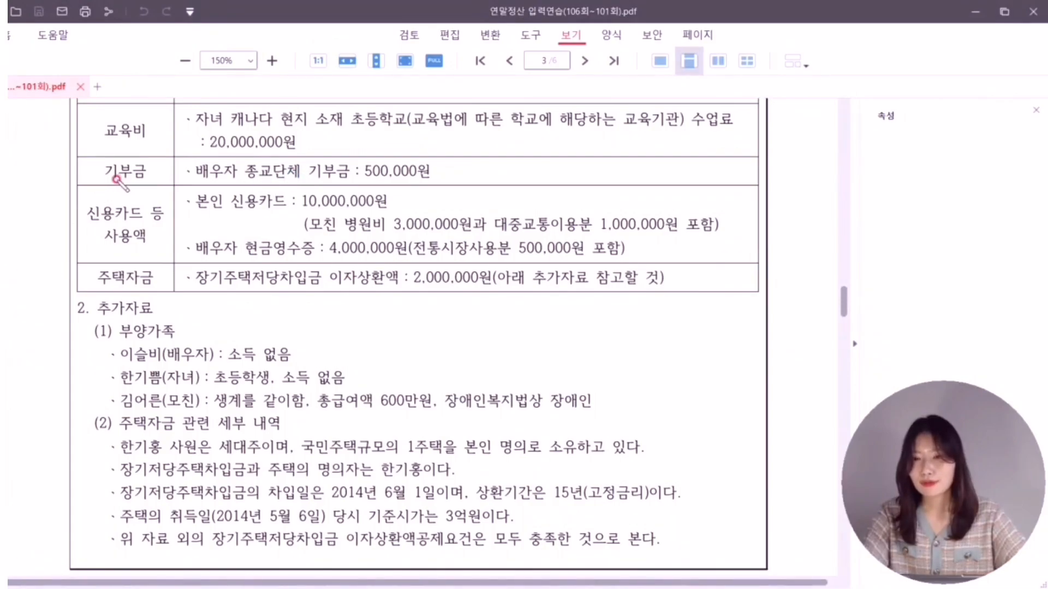
pyautogui.moveTo(117, 179)
pyautogui.mouseDown()
pyautogui.moveTo(104, 191)
pyautogui.moveTo(136, 194)
pyautogui.moveTo(126, 182)
pyautogui.mouseUp()
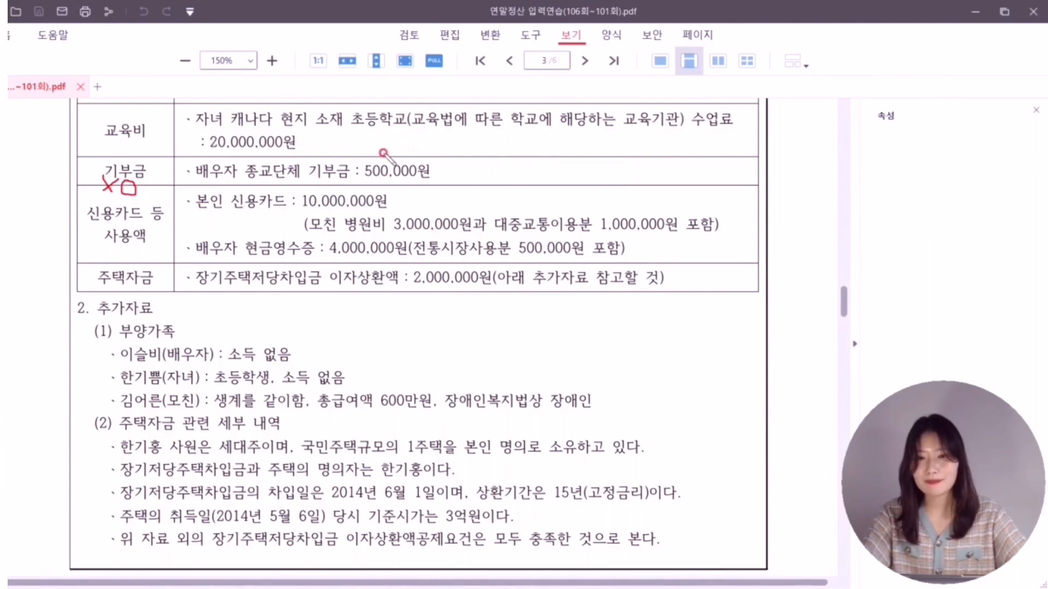
pyautogui.hotkey('alt', 'Tab')
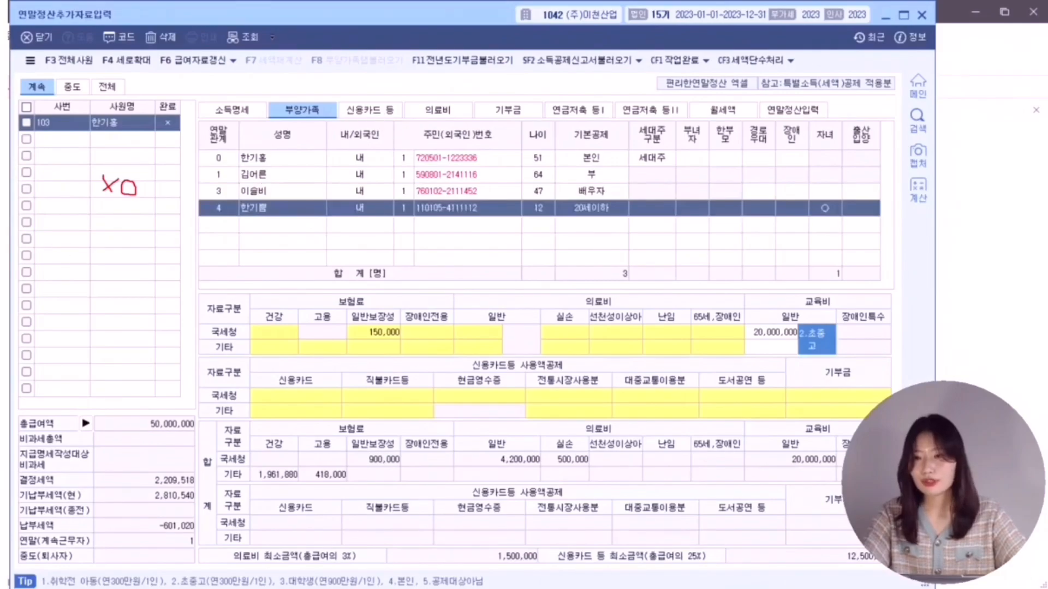
# - On the 기부금 tab, add a donation by the spouse with type 41 (religious general donation)
pyautogui.click(3, 267)
pyautogui.click(522, 112)
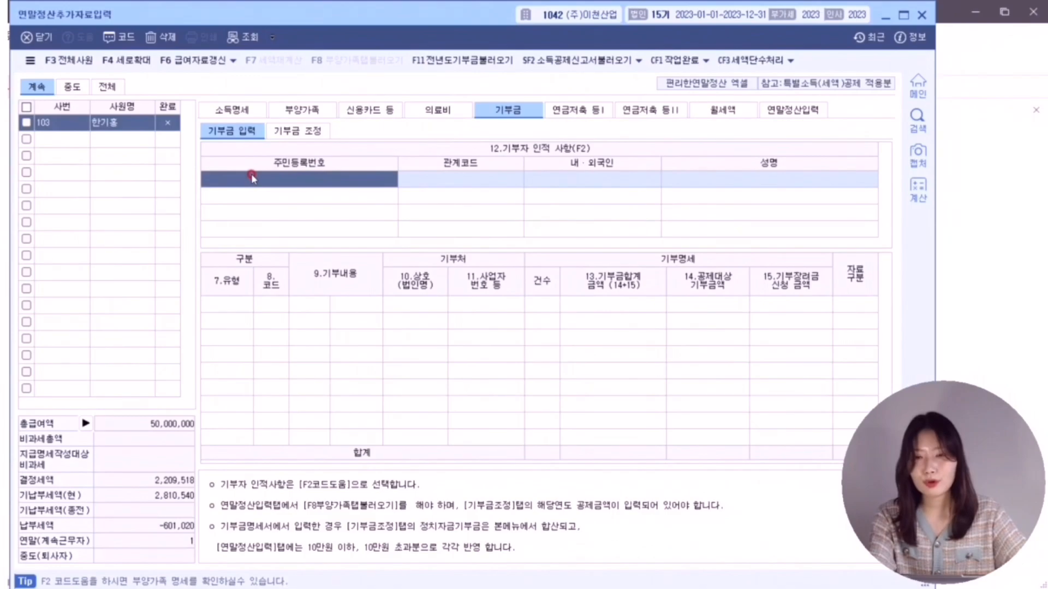
pyautogui.press('F2')
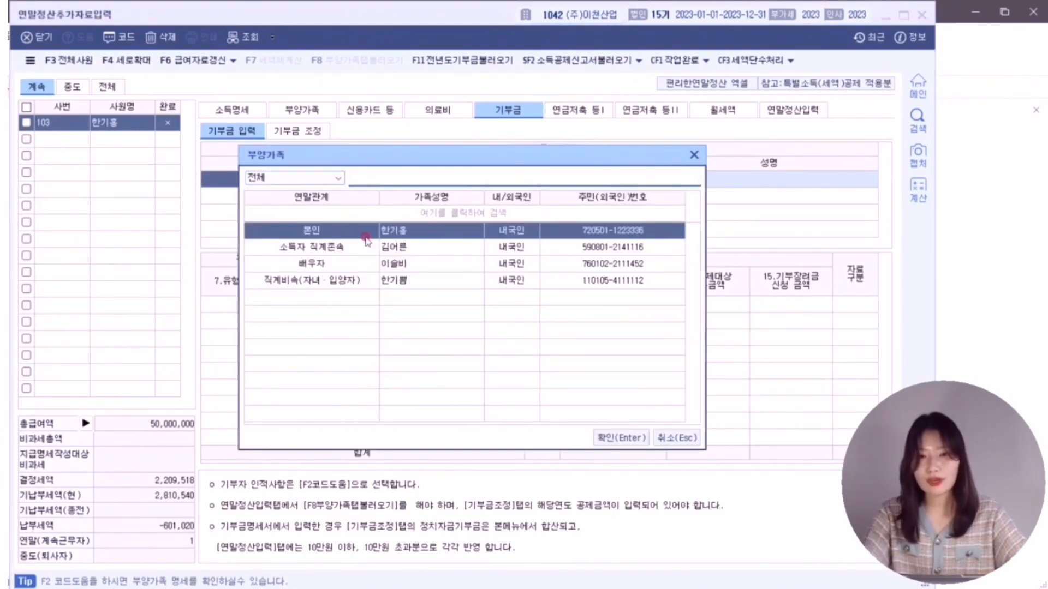
pyautogui.doubleClick(390, 266)
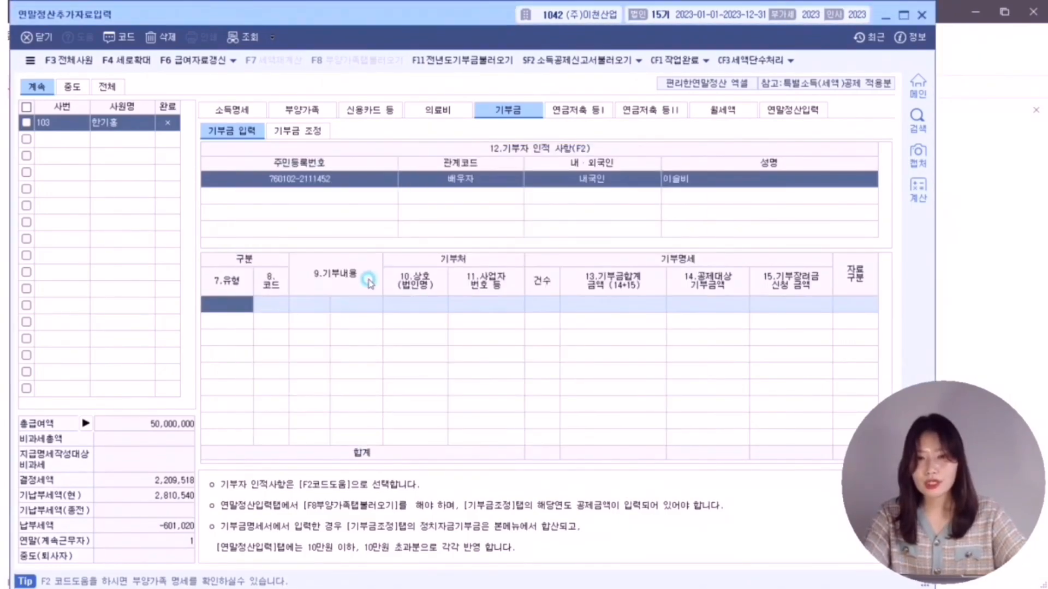
pyautogui.doubleClick(236, 304)
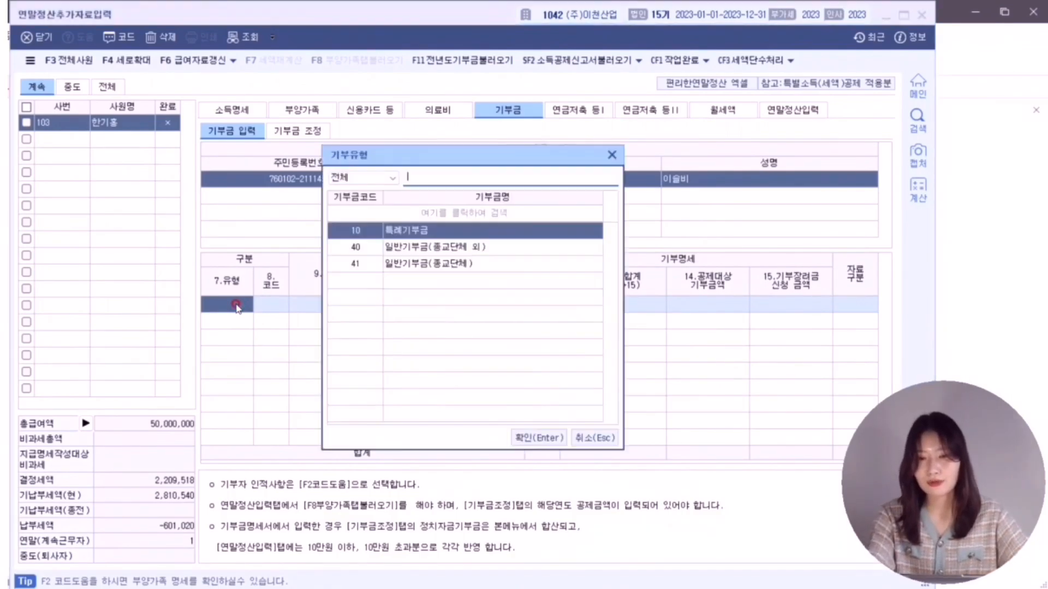
pyautogui.click(404, 249)
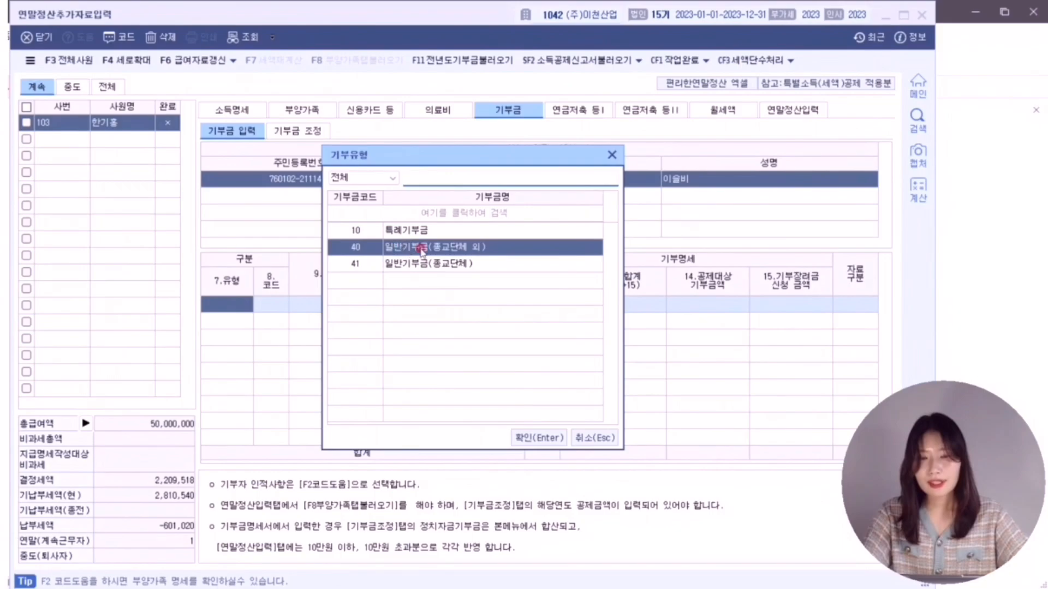
pyautogui.click(421, 265)
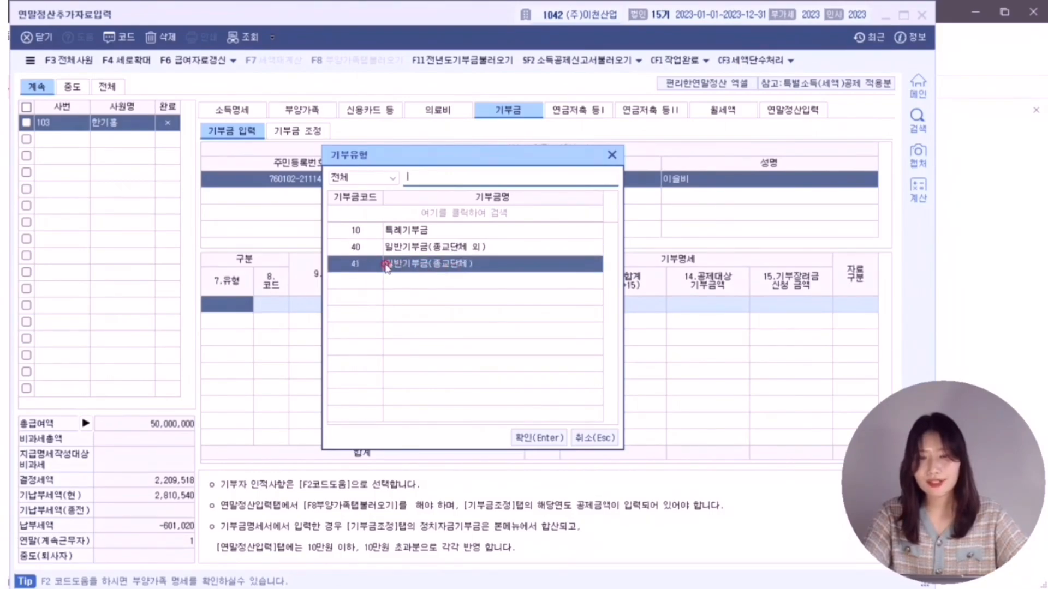
pyautogui.click(530, 438)
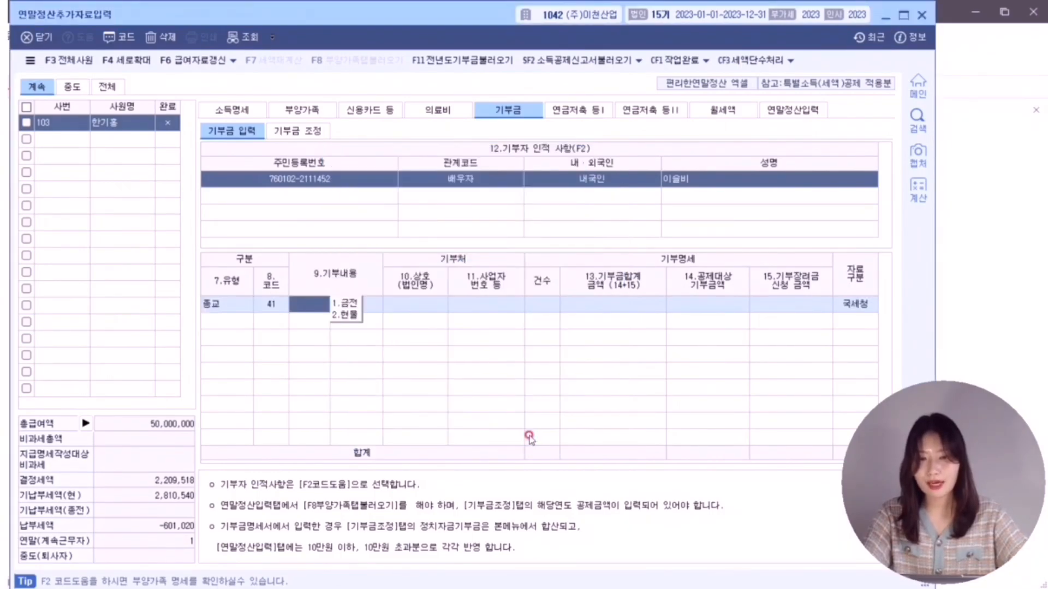
# - Set the donation to 금전, 1 case, 500,000, with 0.국세청 as the data source
pyautogui.click(339, 305)
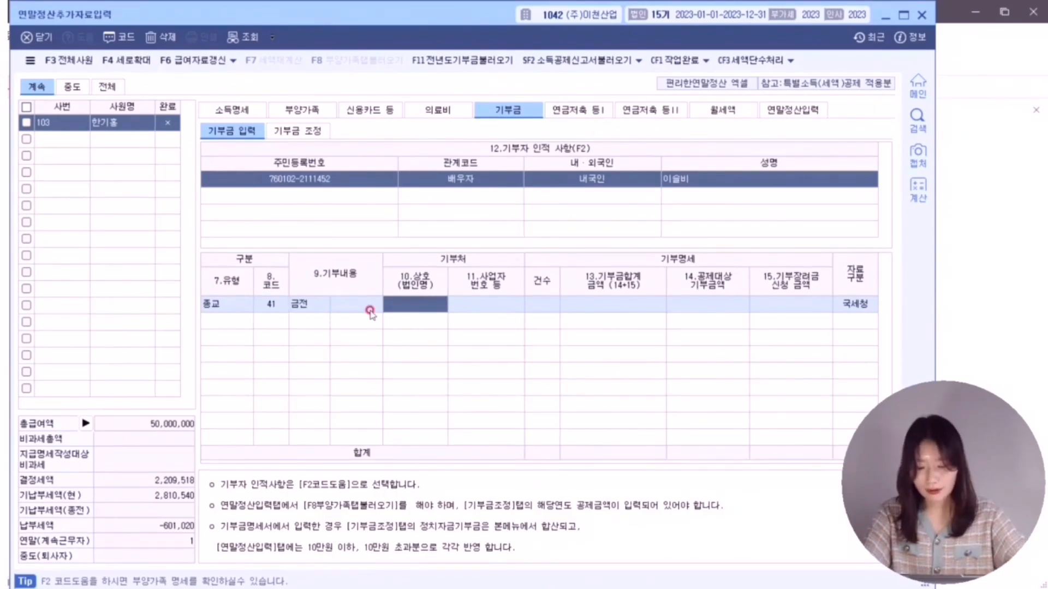
pyautogui.press('Return')
pyautogui.press('Return')
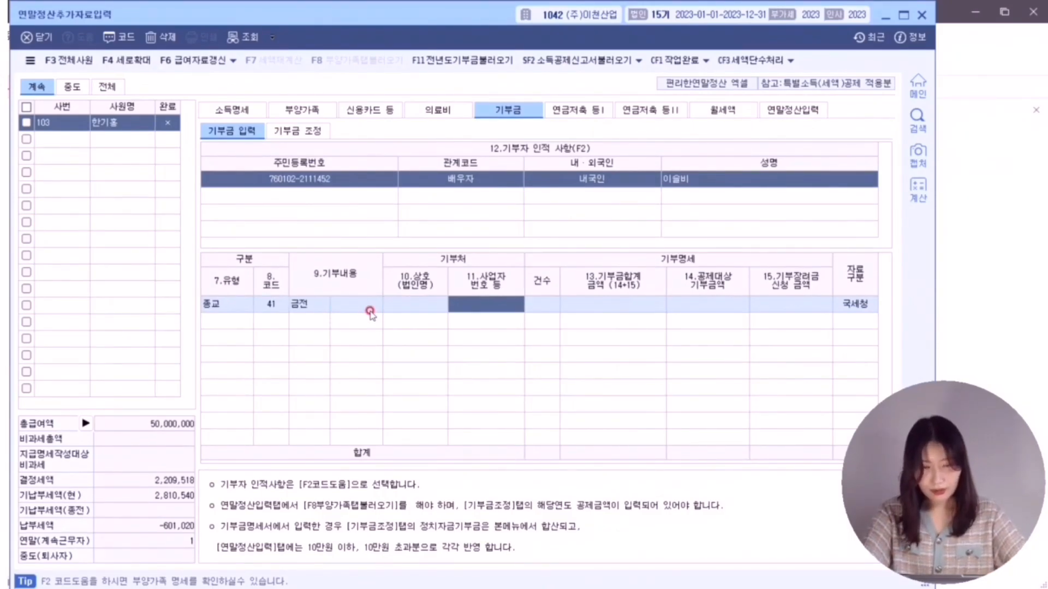
pyautogui.write('1')
pyautogui.press('Return')
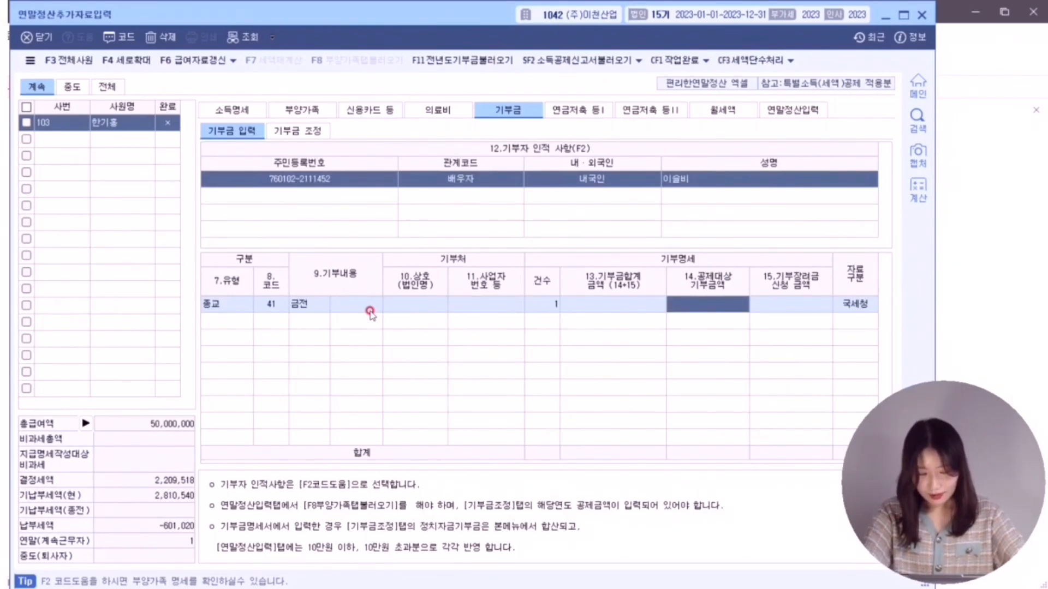
pyautogui.write('500,000')
pyautogui.press('Return')
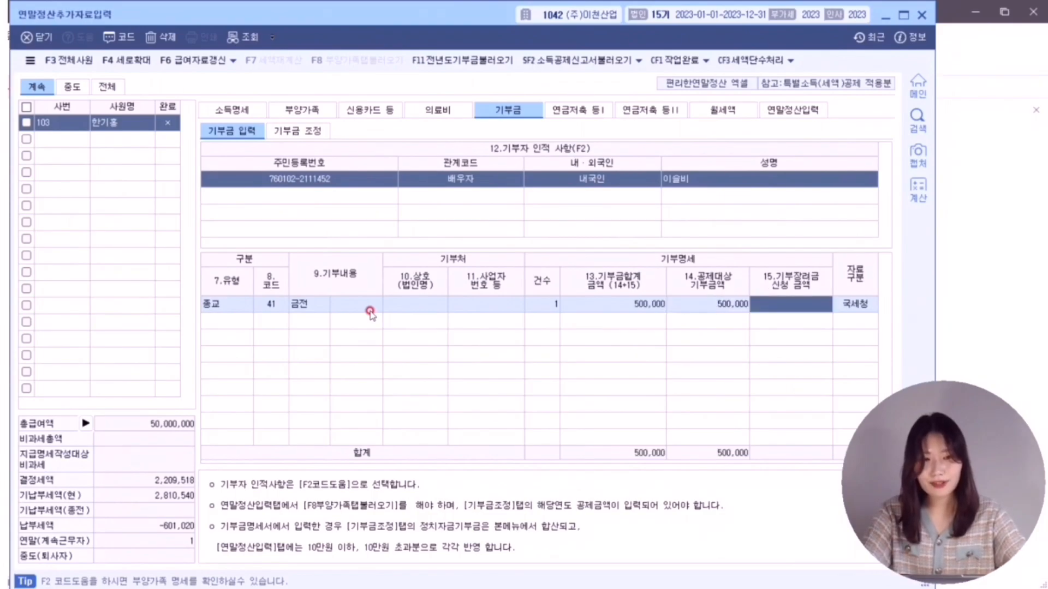
pyautogui.click(840, 304)
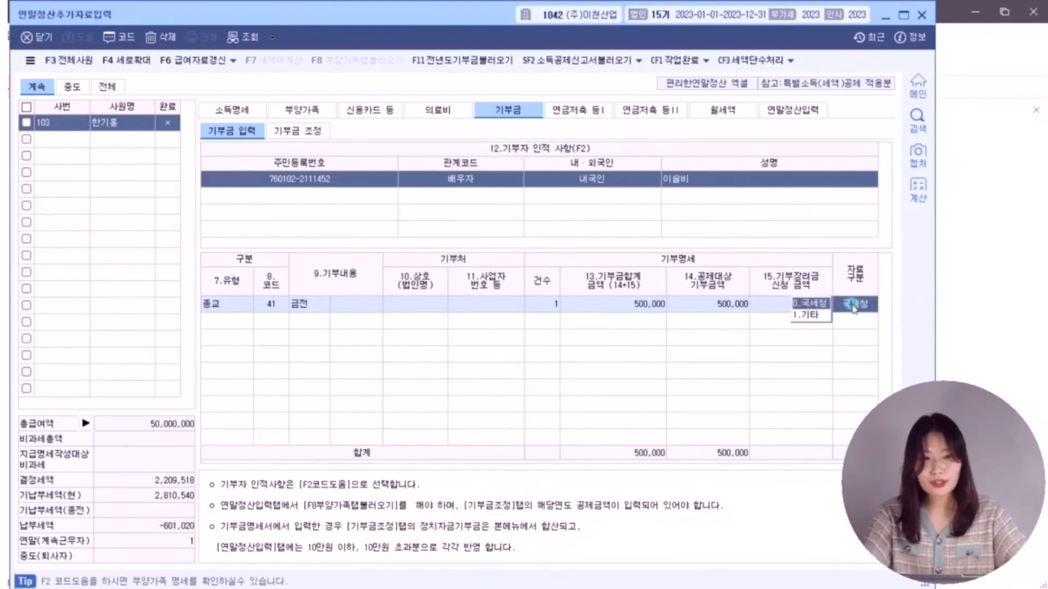
pyautogui.click(823, 304)
pyautogui.click(861, 306)
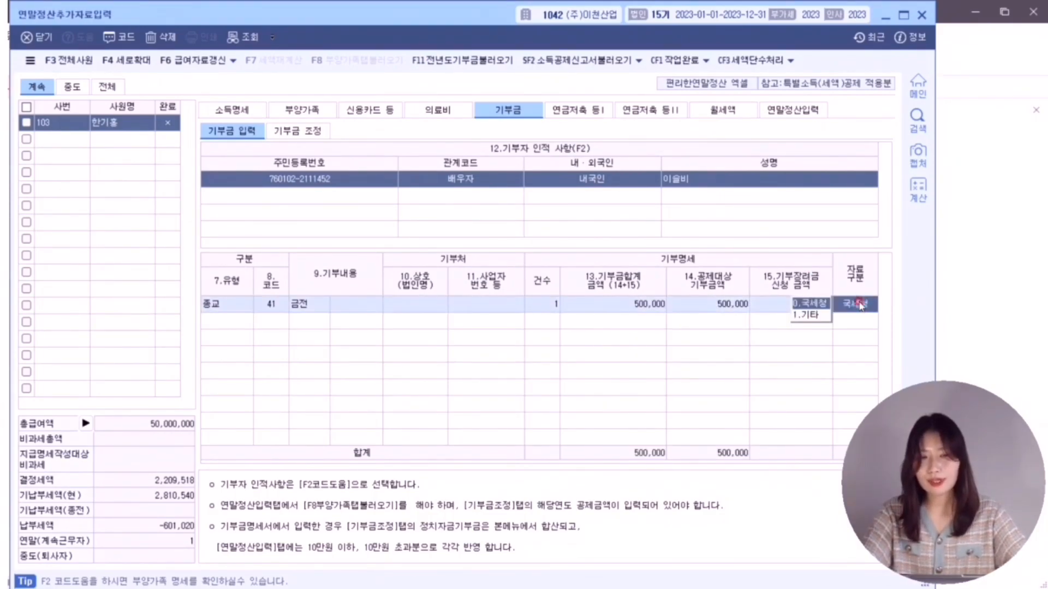
pyautogui.click(289, 132)
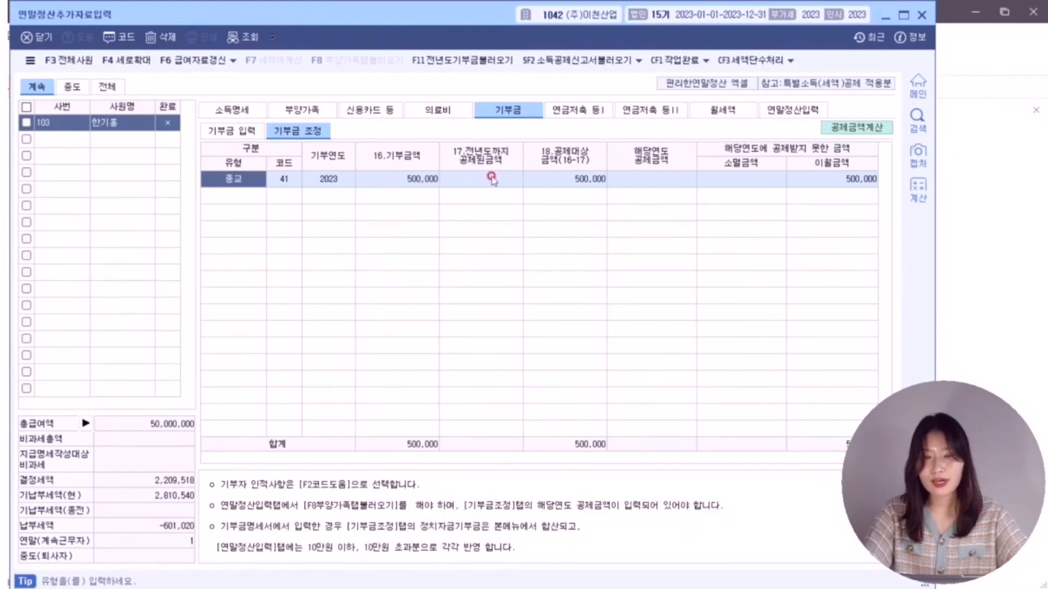
# - Enter 500,000 as the 해당연도 공제금액 in the 기부금 조정 sheet
pyautogui.click(643, 181)
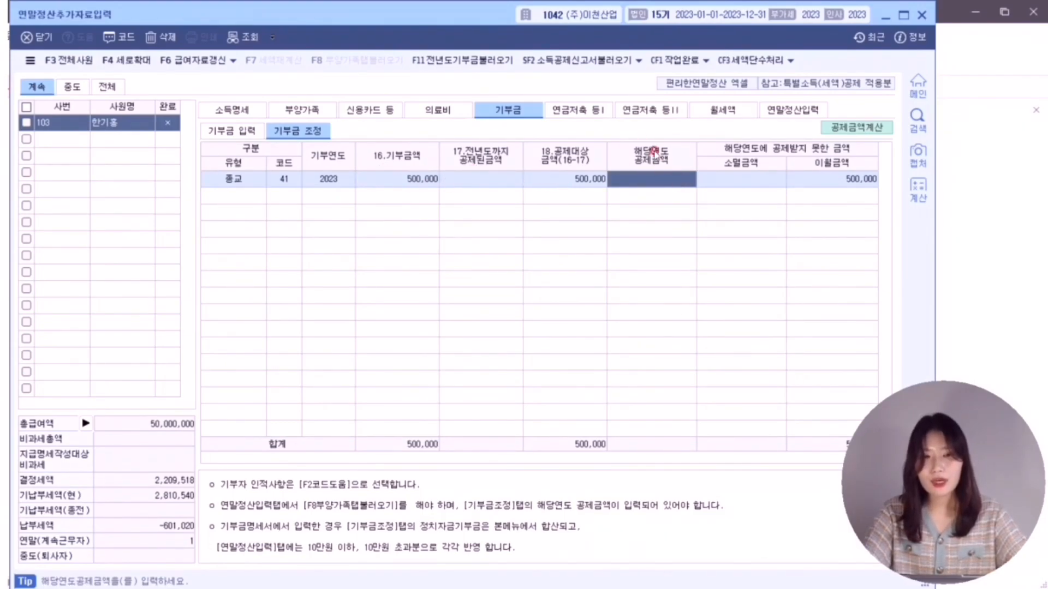
pyautogui.write('50')
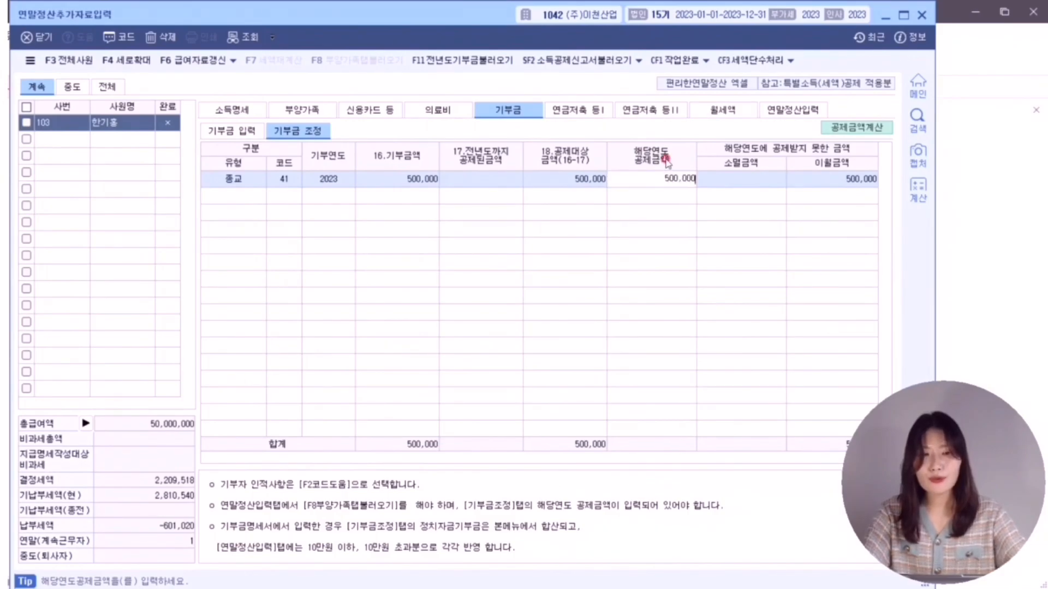
pyautogui.write('0,000')
pyautogui.press('Return')
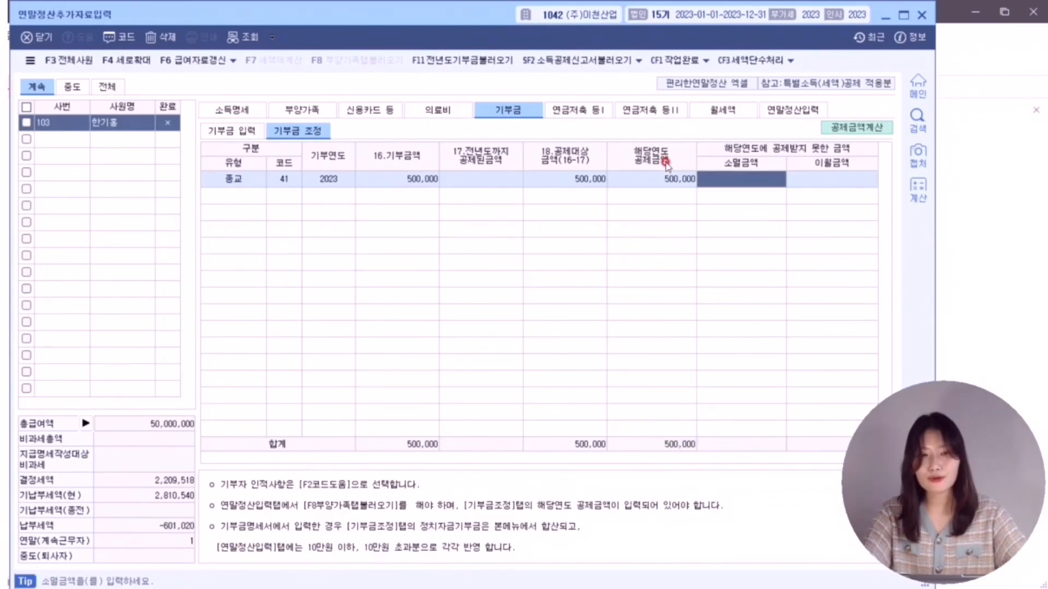
pyautogui.click(650, 183)
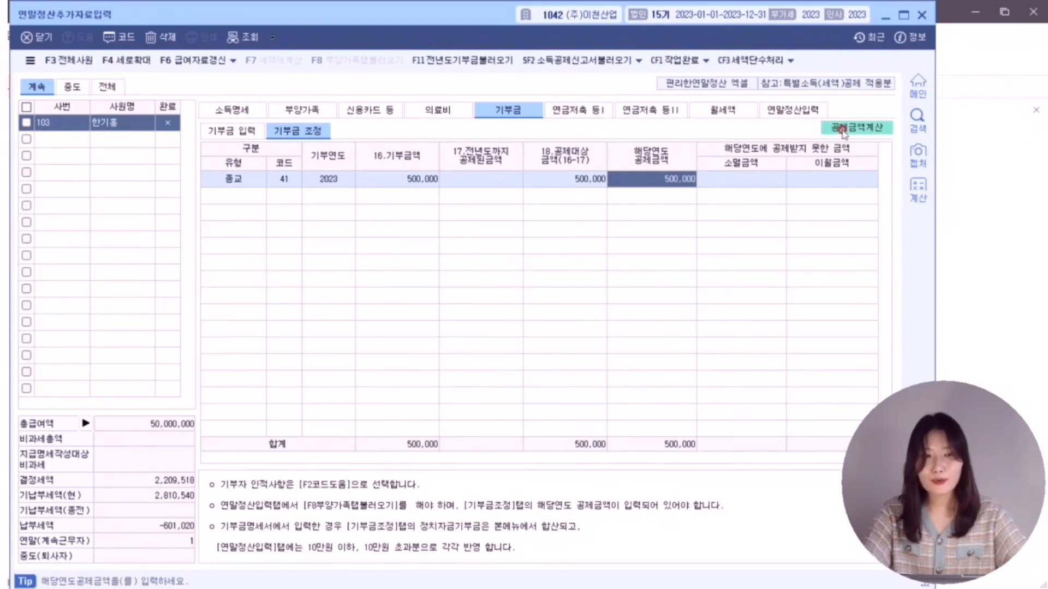
pyautogui.click(844, 129)
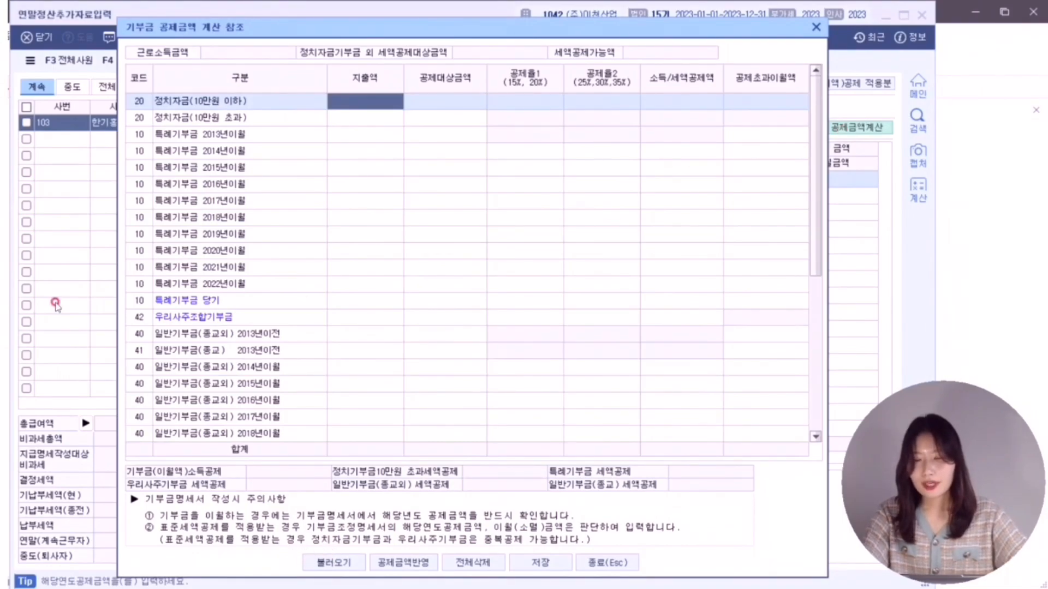
# - Load the income and donation amounts into the donation deduction calculation
pyautogui.click(1, 218)
pyautogui.moveTo(284, 547)
pyautogui.mouseDown()
pyautogui.moveTo(365, 558)
pyautogui.moveTo(384, 578)
pyautogui.moveTo(423, 563)
pyautogui.moveTo(440, 575)
pyautogui.mouseUp()
pyautogui.moveTo(507, 541)
pyautogui.mouseDown()
pyautogui.moveTo(526, 564)
pyautogui.moveTo(657, 574)
pyautogui.mouseUp()
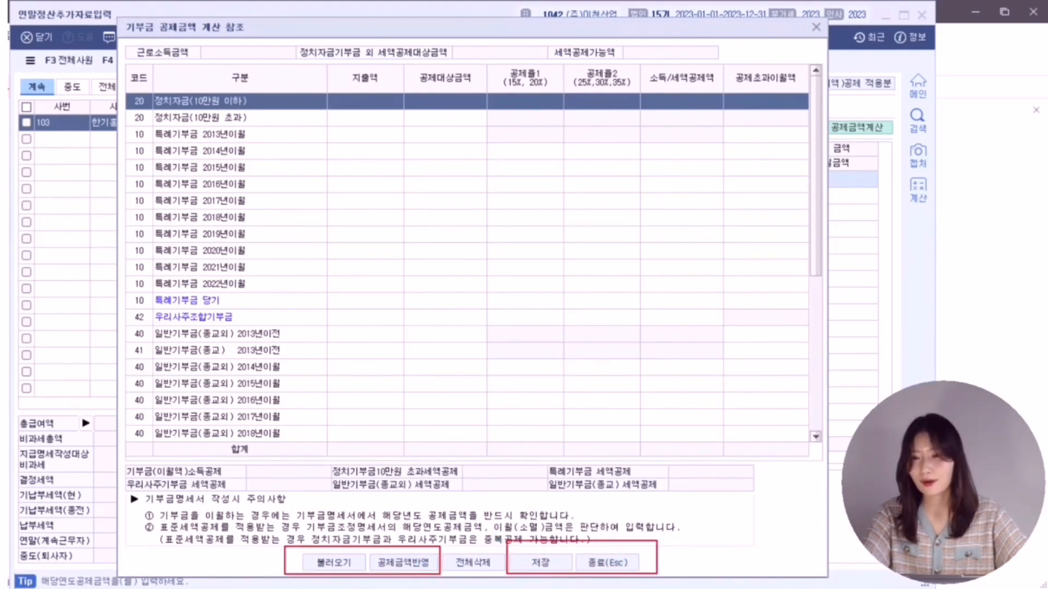
pyautogui.click(333, 562)
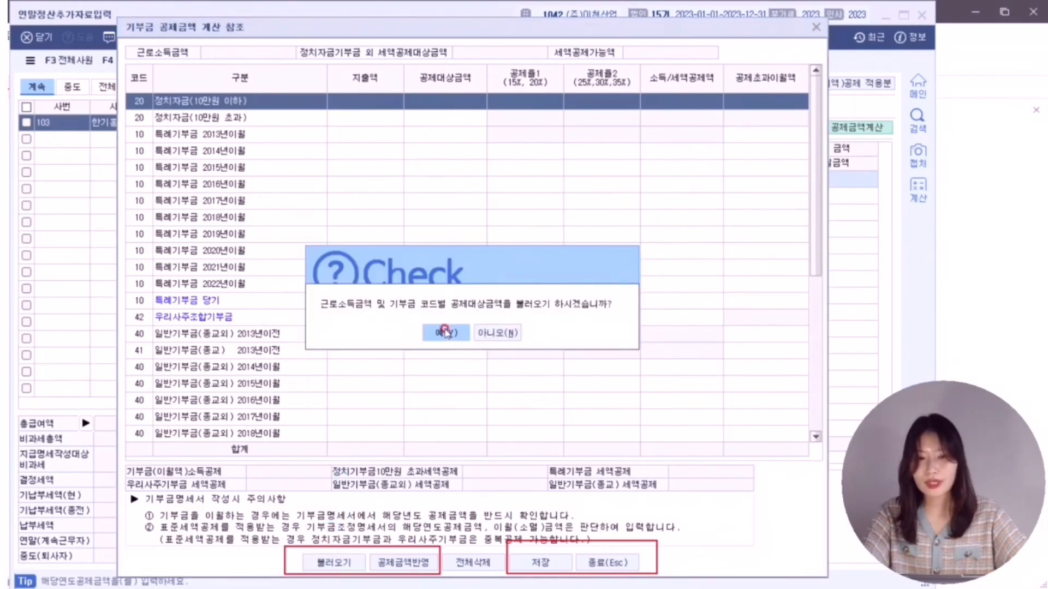
pyautogui.click(445, 332)
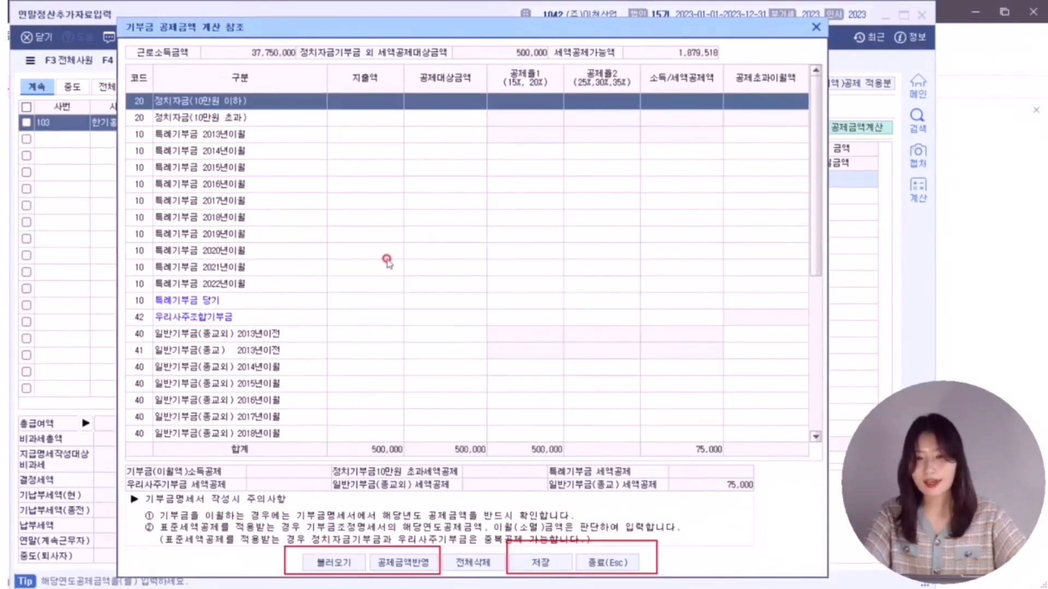
# - Apply the 500,000 current-year (당기) religious donation deduction to the adjustment and save it
pyautogui.scroll(-5, 388, 262)
pyautogui.click(368, 433)
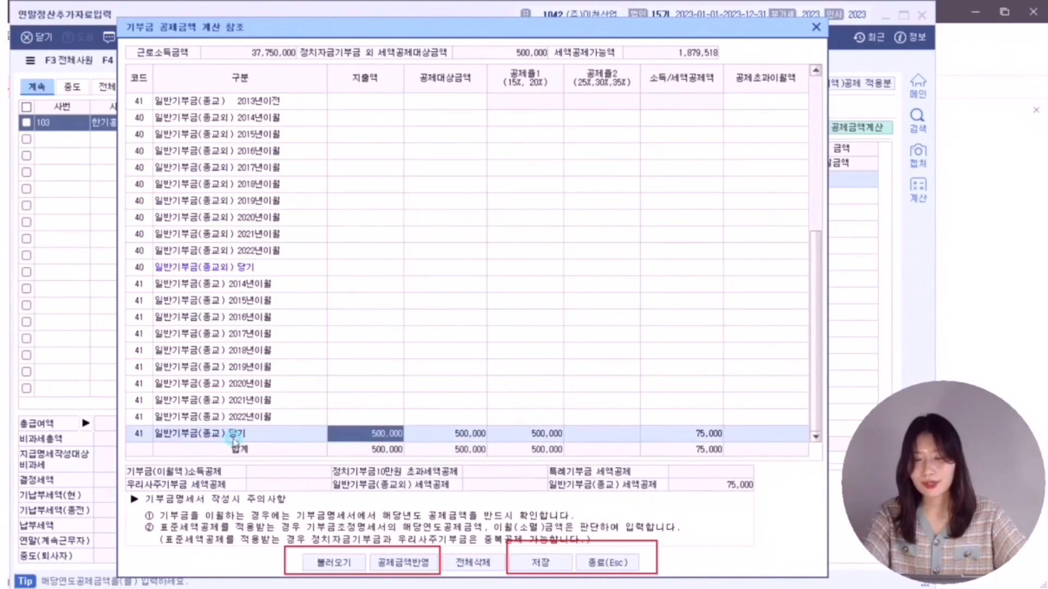
pyautogui.click(402, 562)
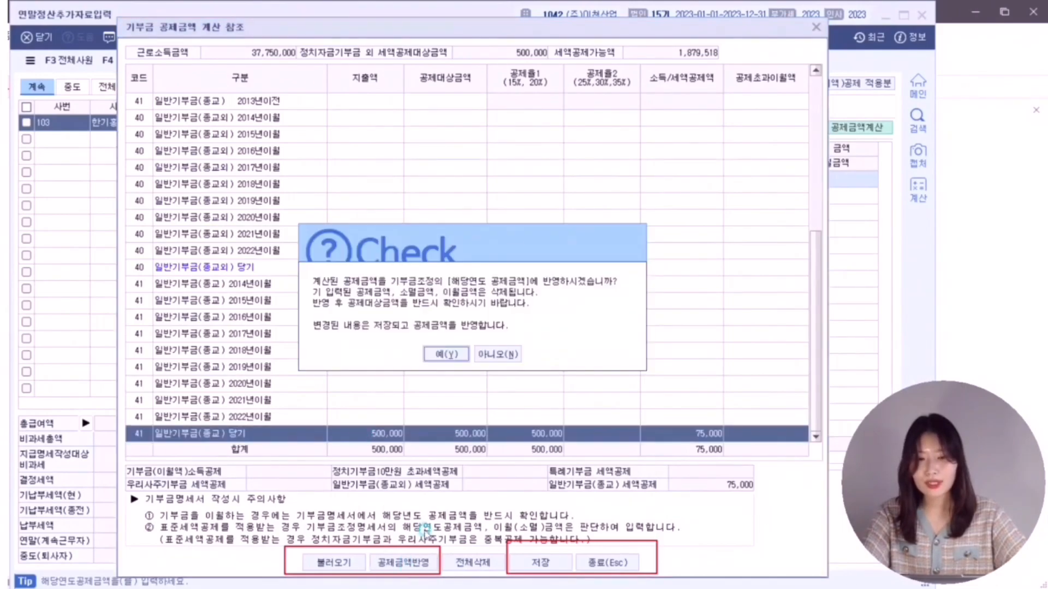
pyautogui.click(453, 349)
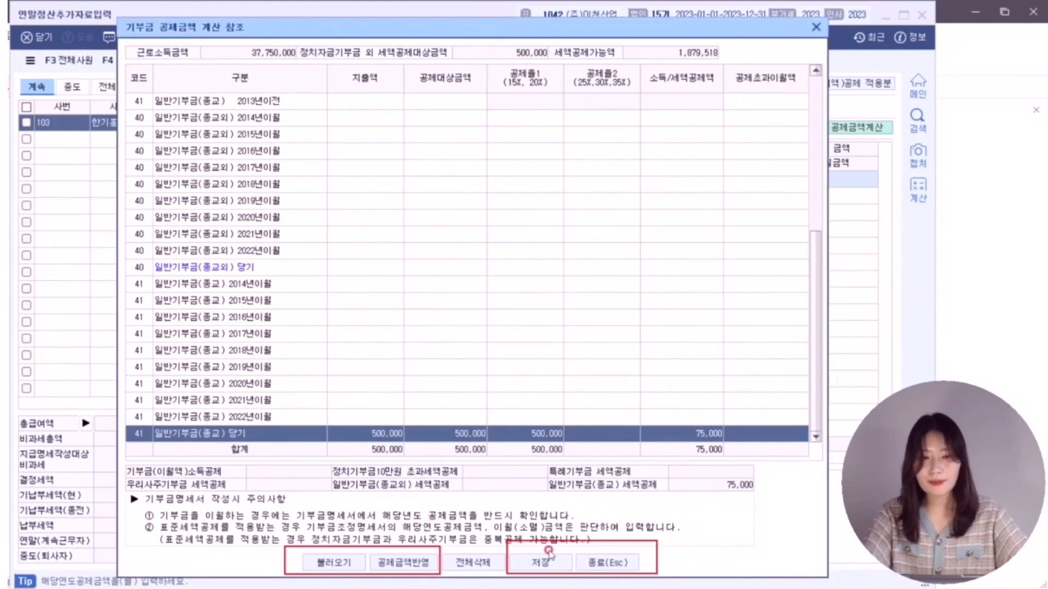
pyautogui.click(541, 562)
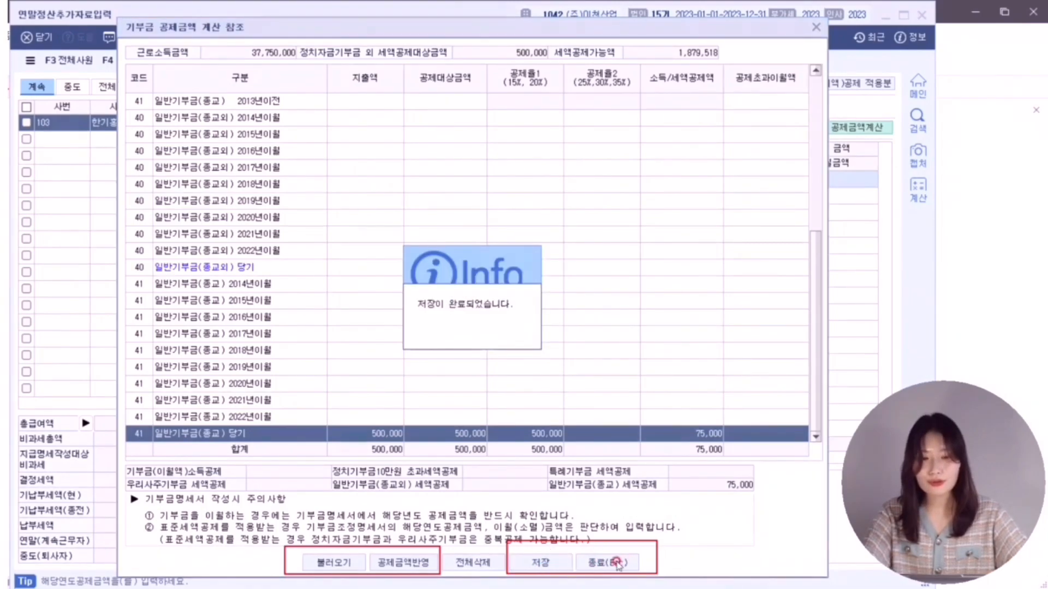
pyautogui.click(614, 562)
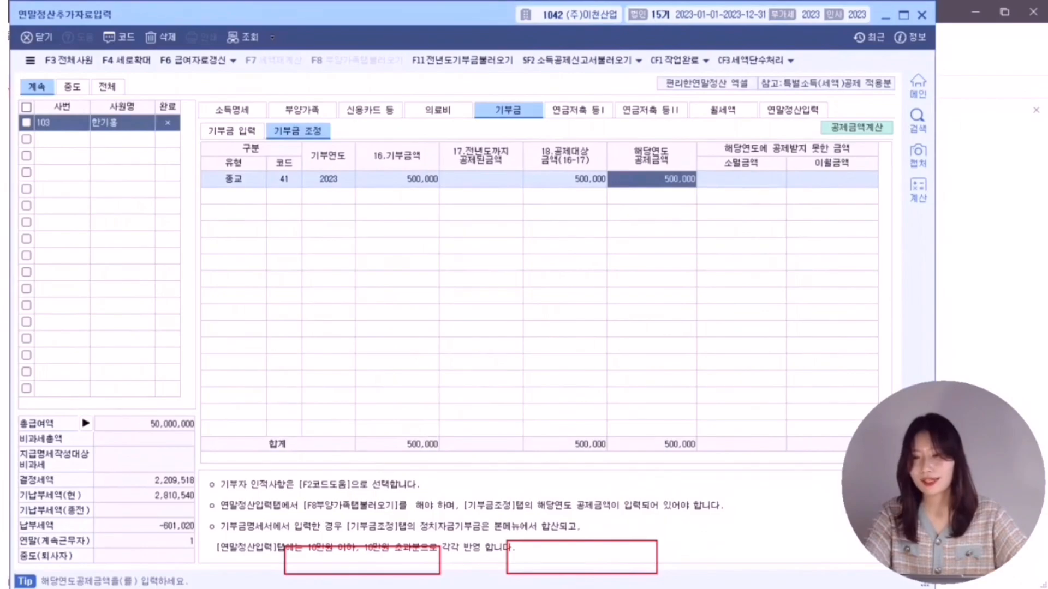
pyautogui.hotkey('alt', 'Tab')
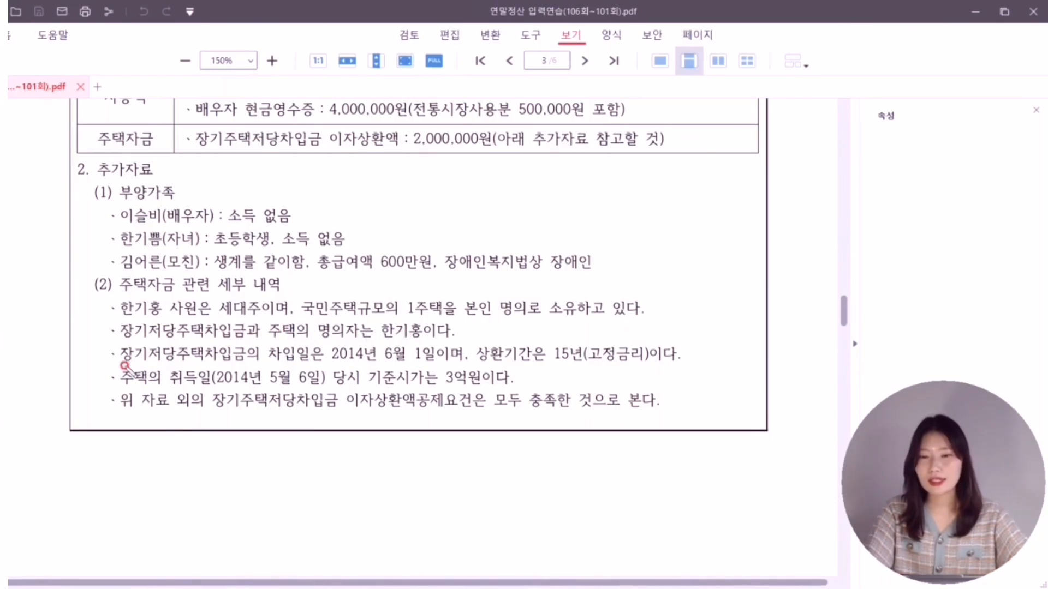
# - Underline the 2014년 6월 1일 loan date, 15년 fixed-rate term and 3억원 house price
pyautogui.moveTo(125, 364); pyautogui.dragTo(468, 359)
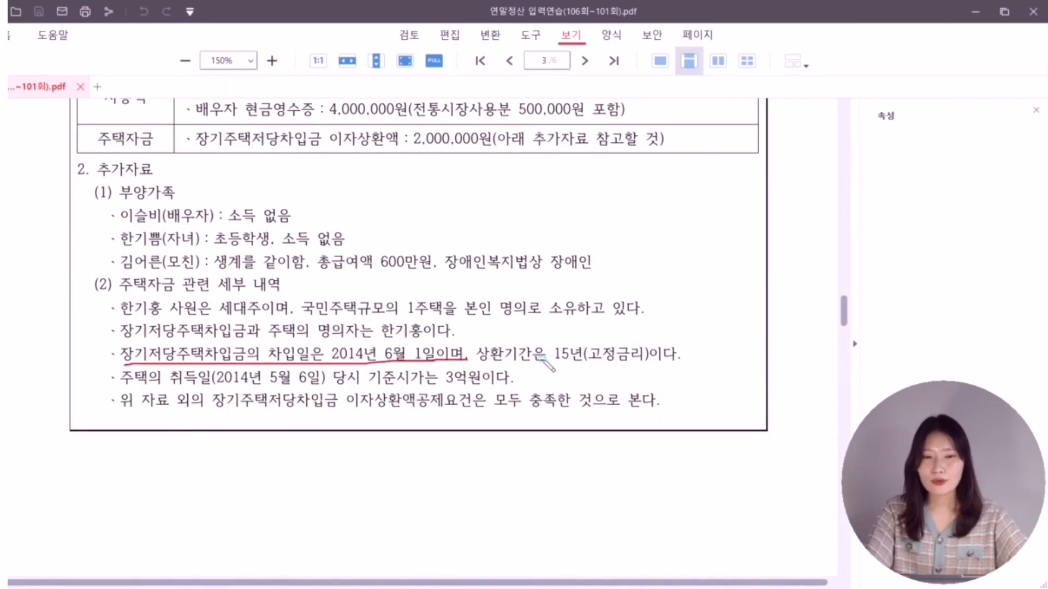
pyautogui.moveTo(538, 361); pyautogui.dragTo(677, 362)
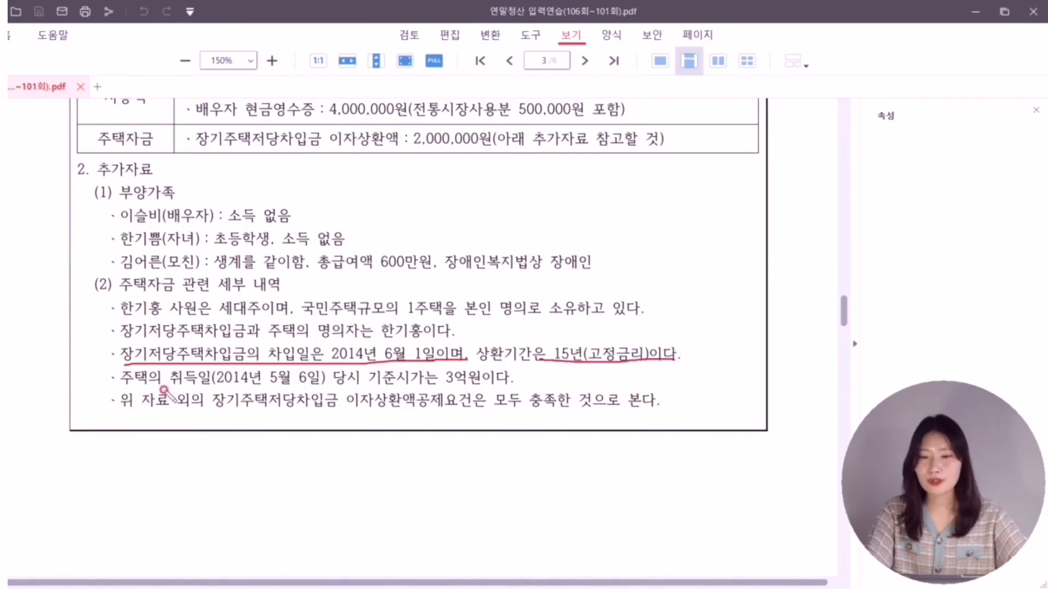
pyautogui.moveTo(406, 389); pyautogui.dragTo(514, 389)
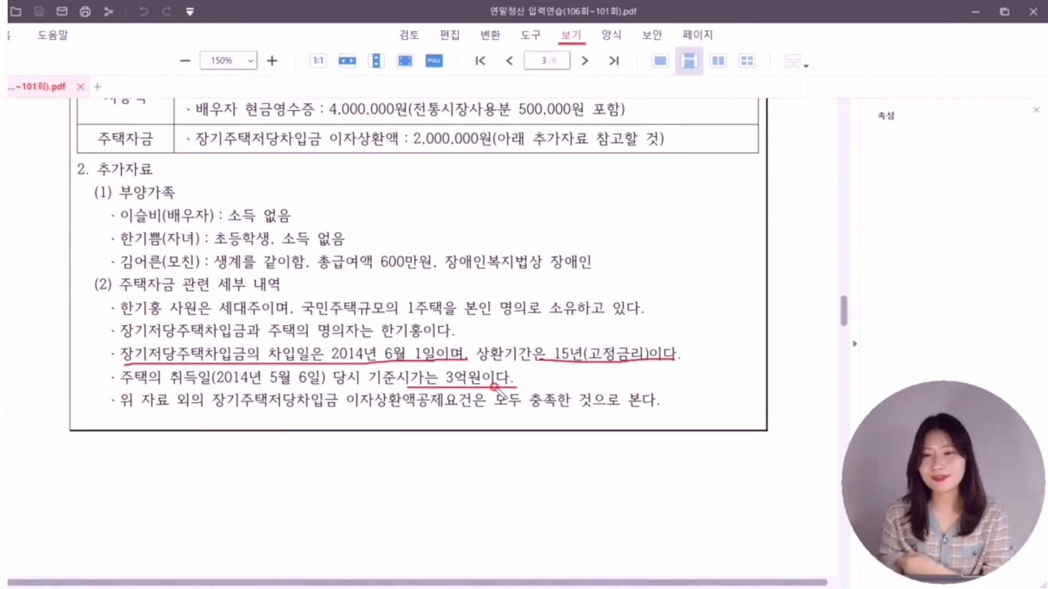
# - Open 주택자금 from row 34 장기주택저당차입금이자상환액's 지출액 cell on the 연말정산입력 tab
pyautogui.click(814, 112)
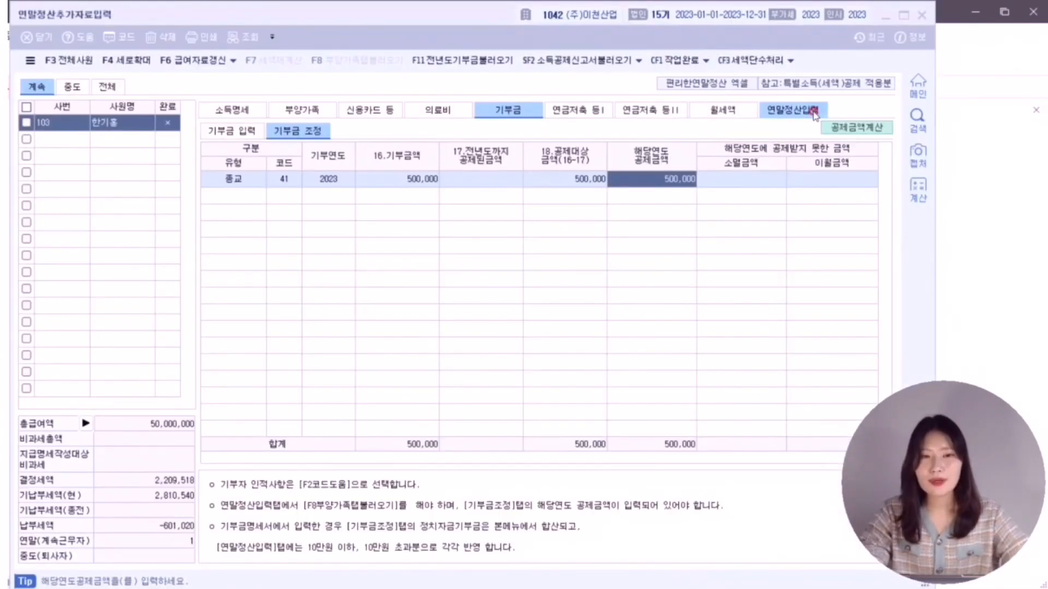
pyautogui.scroll(-7, 549, 171)
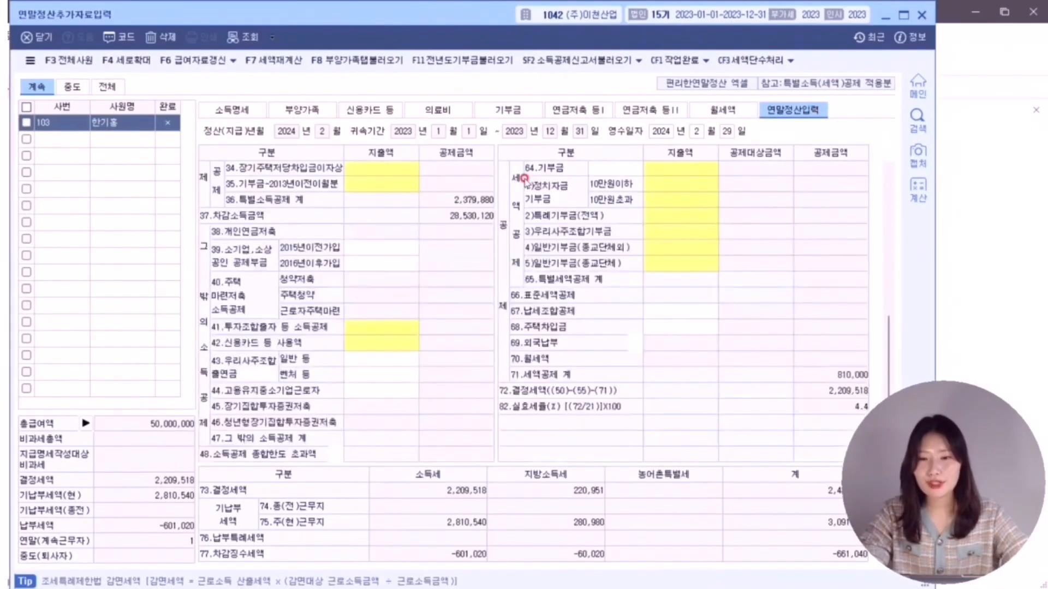
pyautogui.scroll(2, 525, 179)
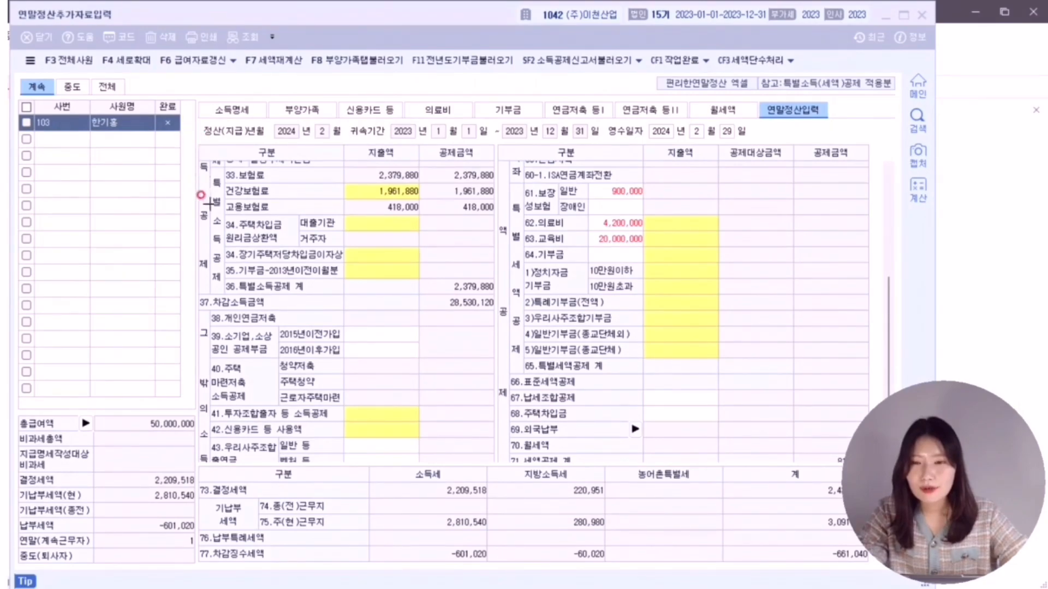
pyautogui.moveTo(223, 244)
pyautogui.mouseDown()
pyautogui.moveTo(225, 266)
pyautogui.moveTo(498, 264)
pyautogui.mouseUp()
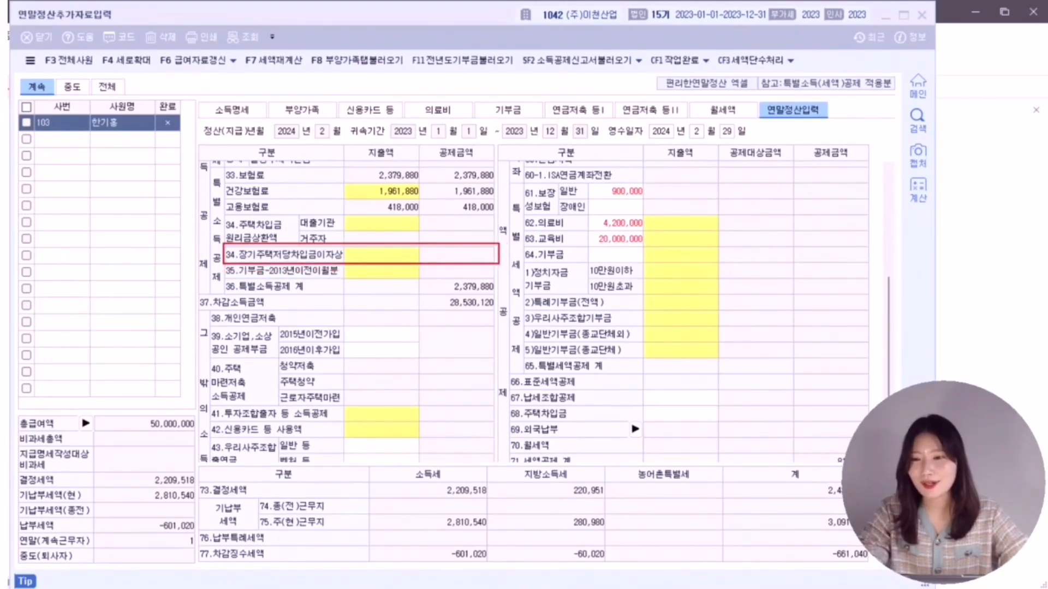
pyautogui.click(385, 255)
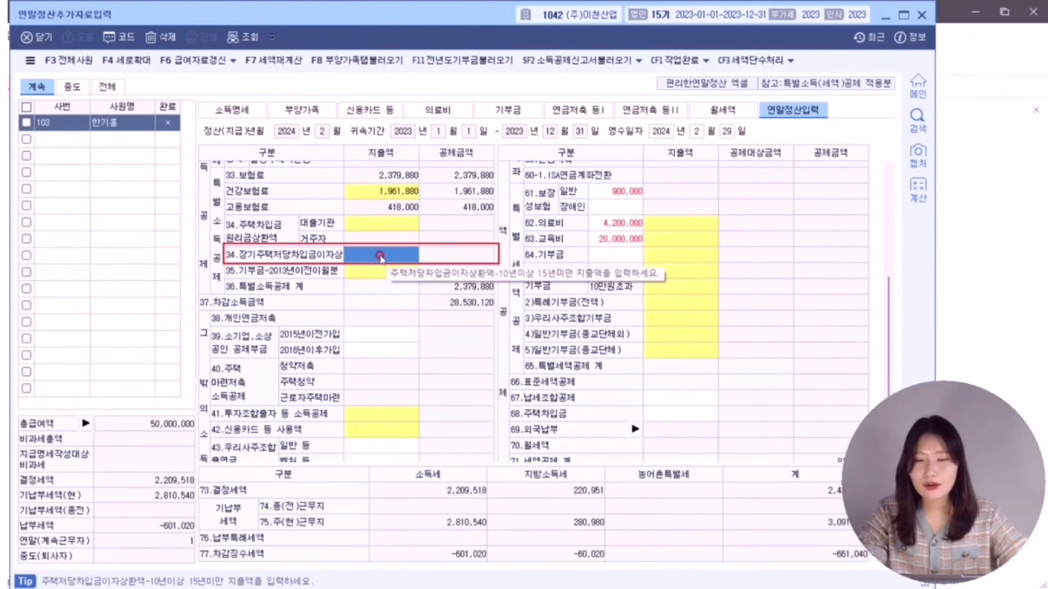
pyautogui.click(381, 255)
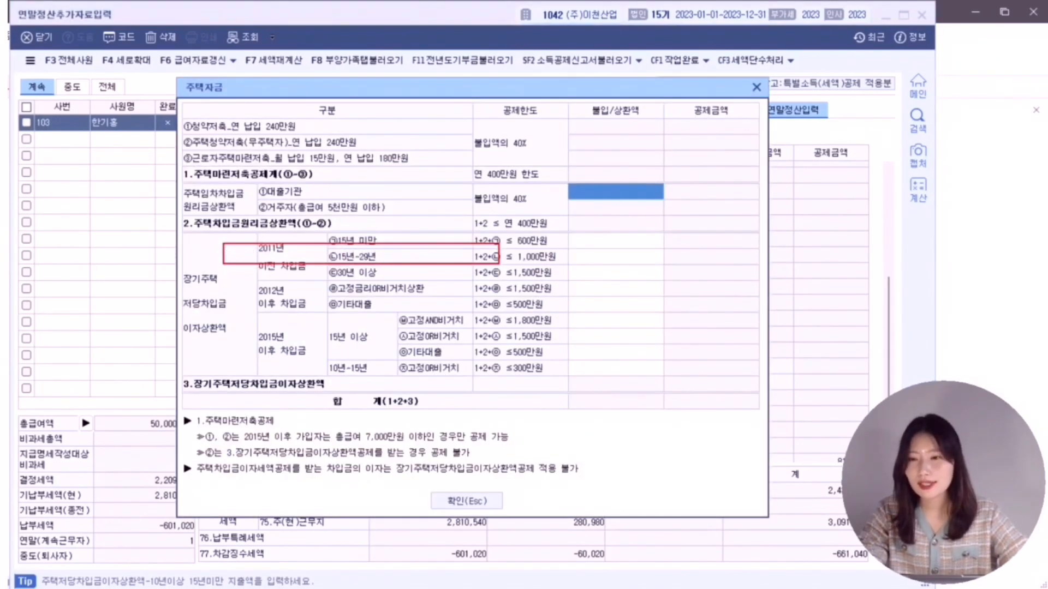
# - Enter 2,000,000 as the post-2012 fixed-rate loan interest repayment in 주택자금 and confirm
pyautogui.press('Escape')
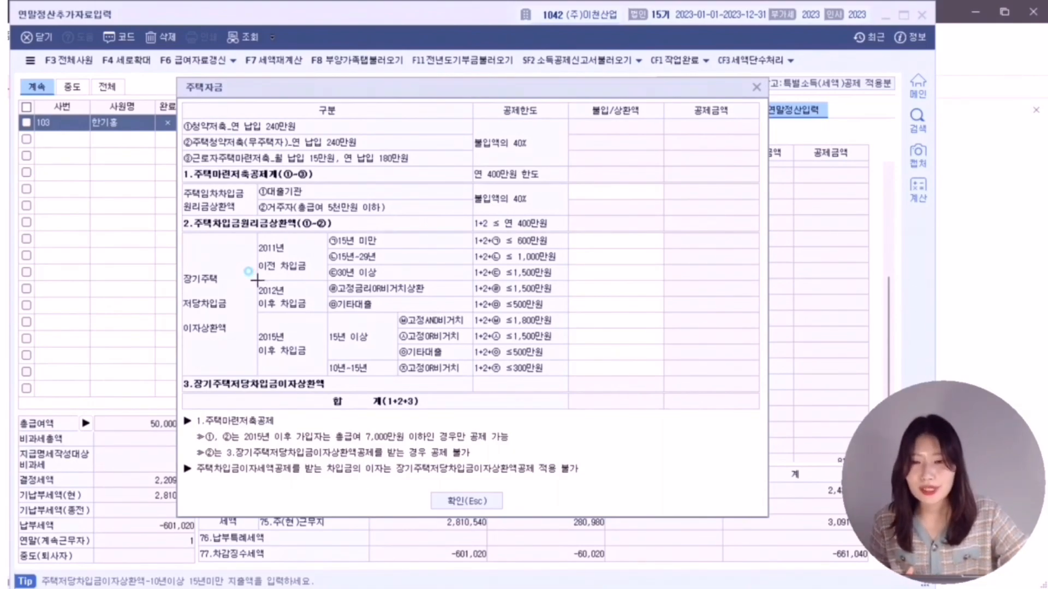
pyautogui.moveTo(256, 280); pyautogui.dragTo(327, 312)
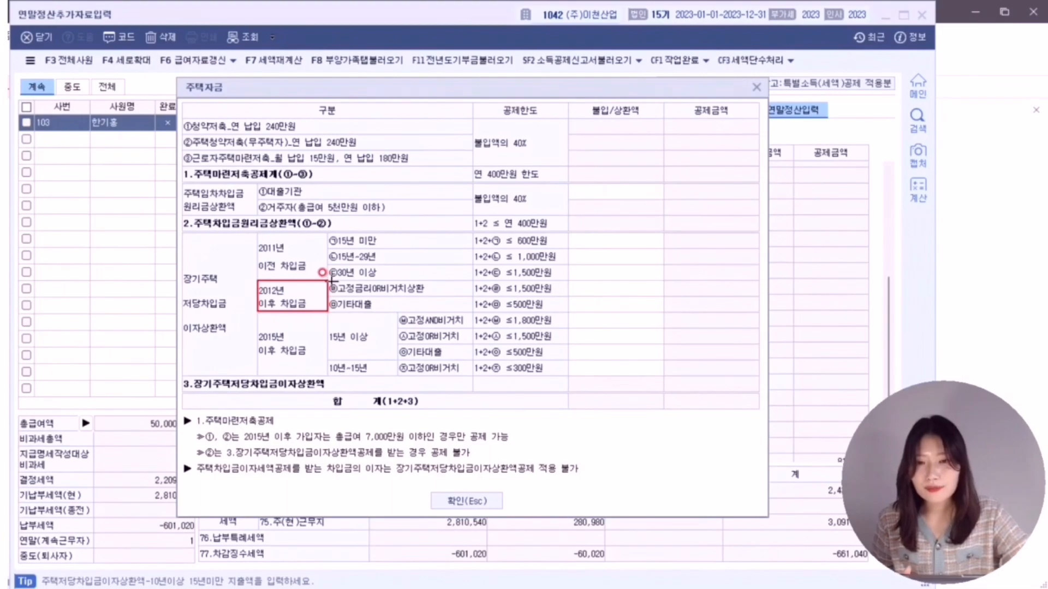
pyautogui.moveTo(327, 280)
pyautogui.mouseDown()
pyautogui.moveTo(338, 294)
pyautogui.moveTo(671, 297)
pyautogui.mouseUp()
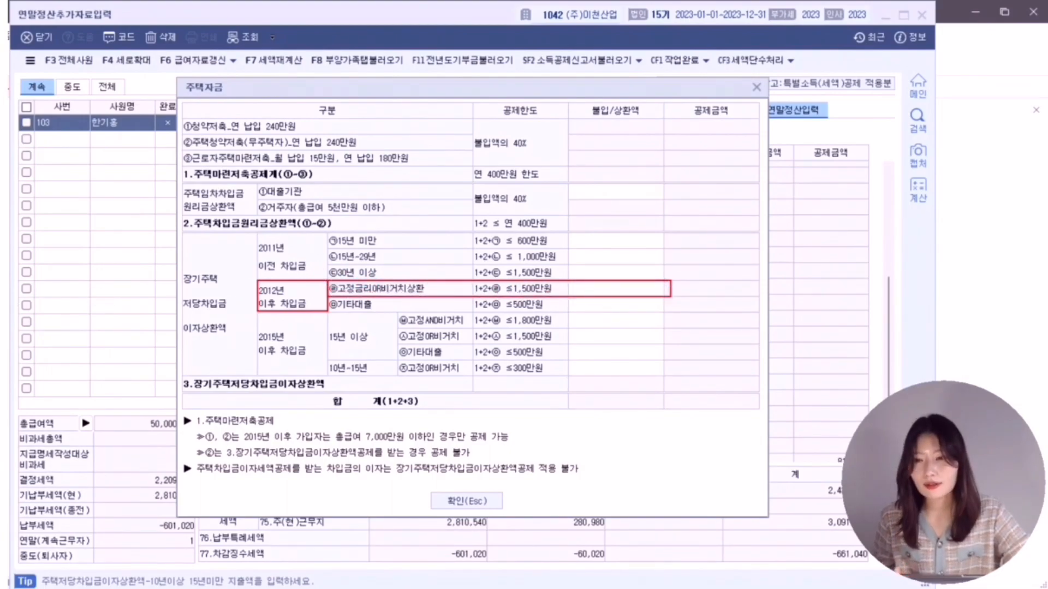
pyautogui.click(620, 292)
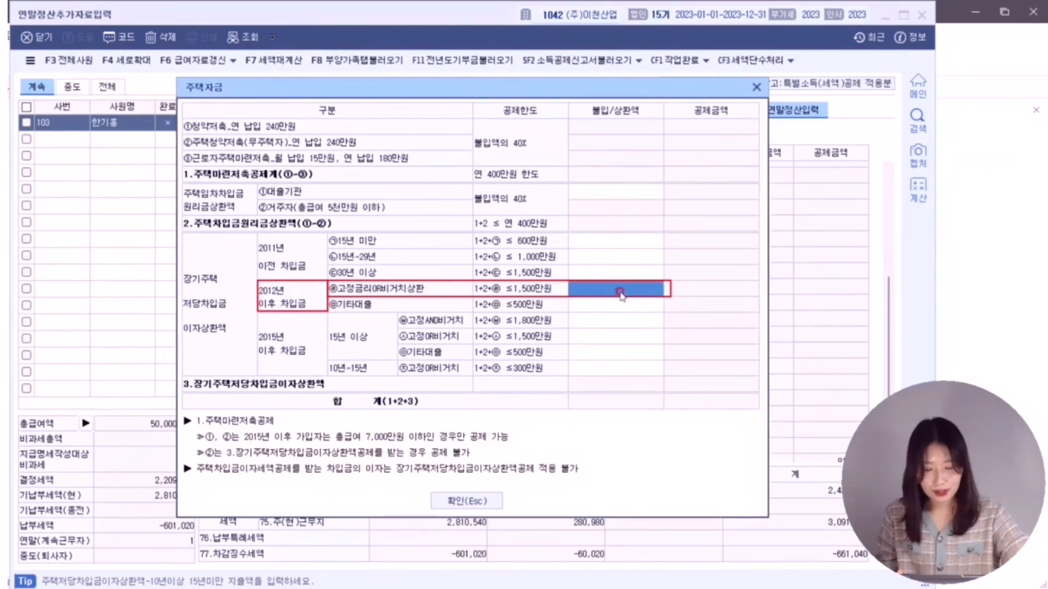
pyautogui.write('1')
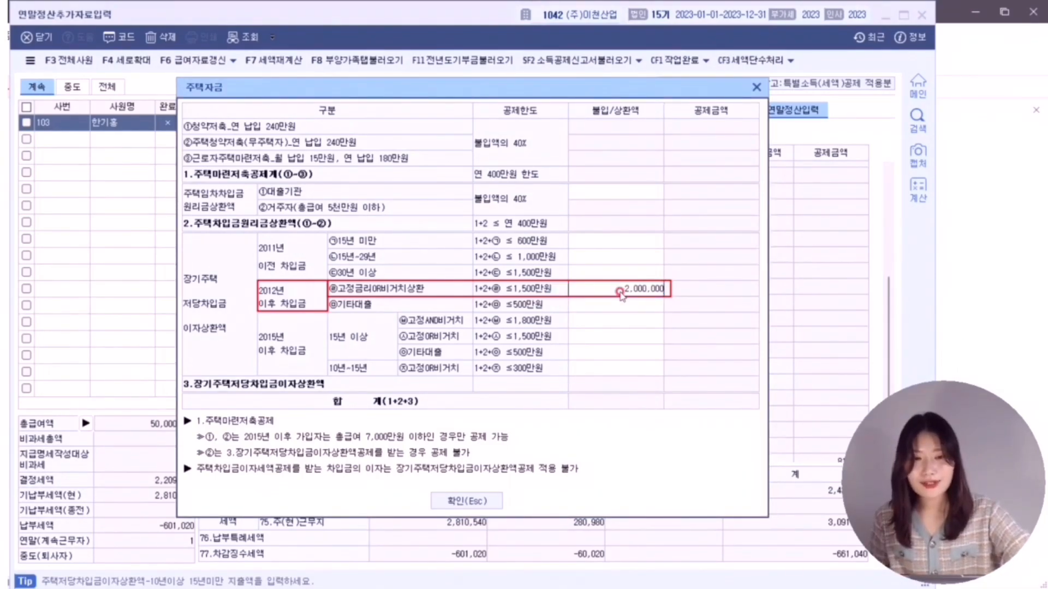
pyautogui.press('Return')
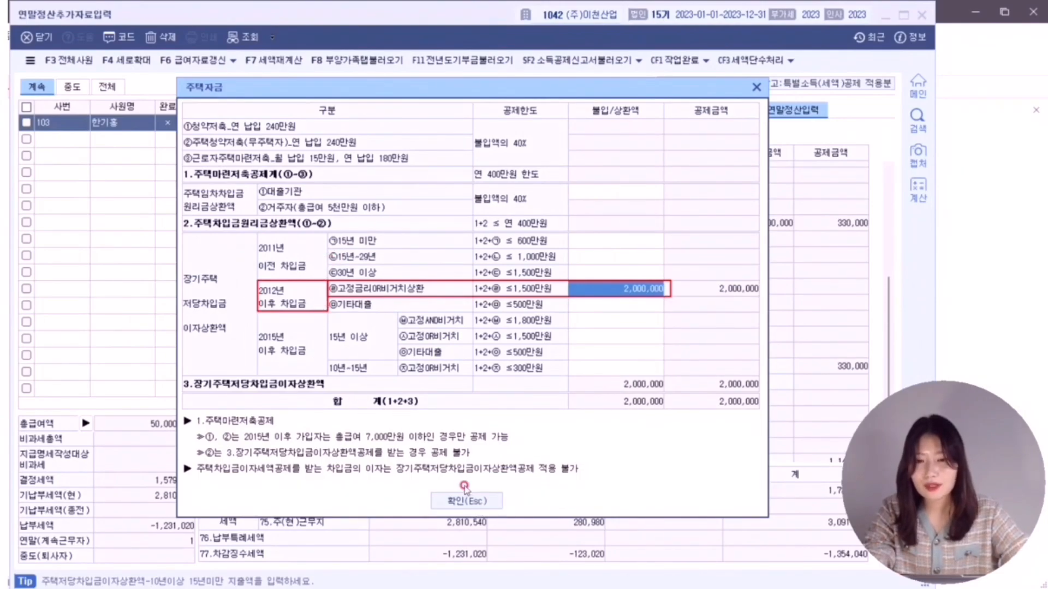
pyautogui.click(466, 500)
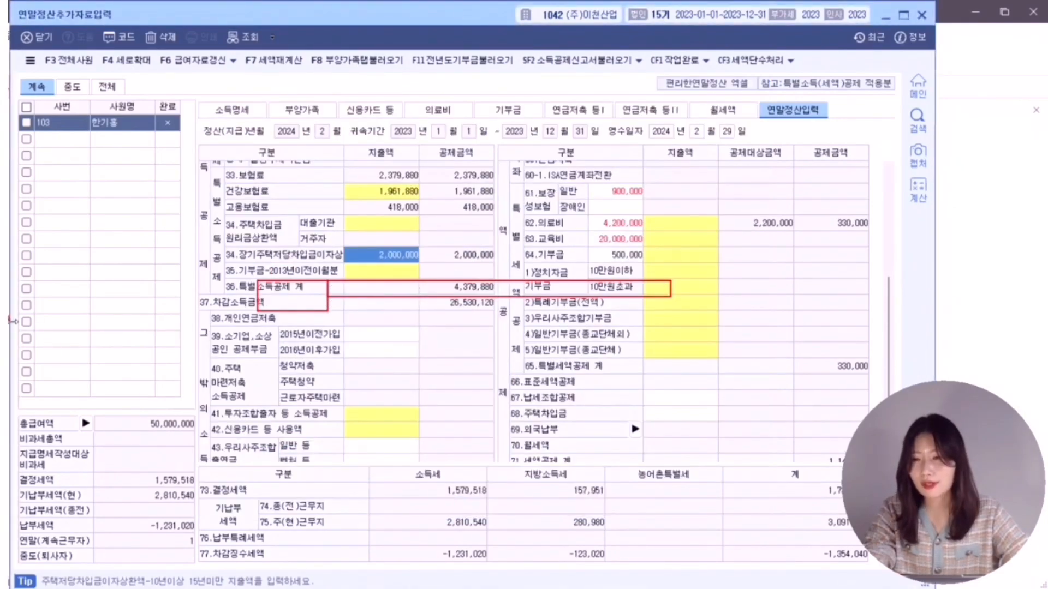
# - Reload the dependants-tab expenses into 연말정산입력 with F8 부양가족탭불러오기 and confirm
pyautogui.press('Escape')
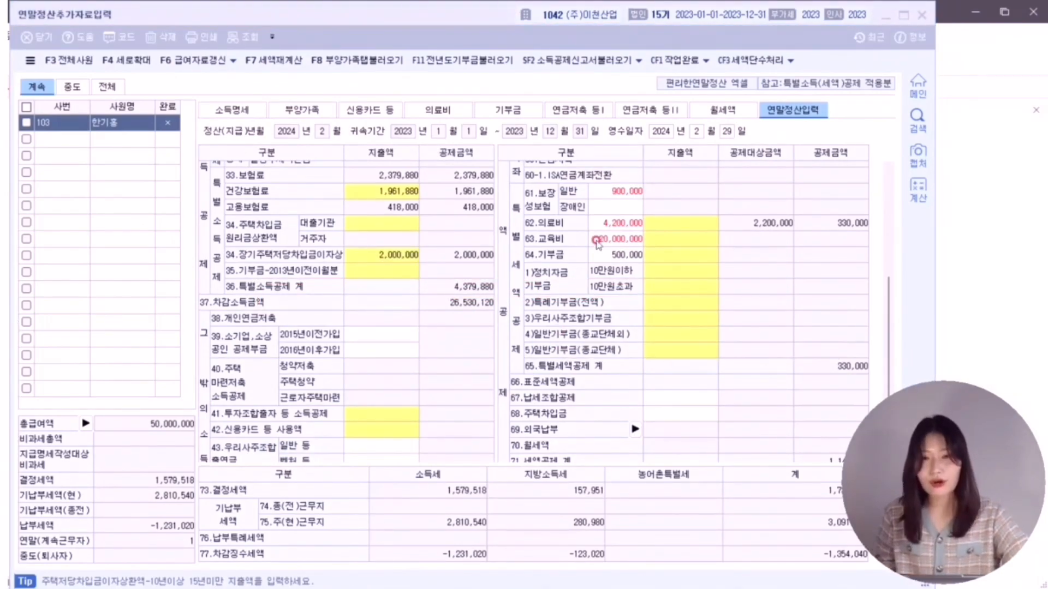
pyautogui.scroll(5, 559, 260)
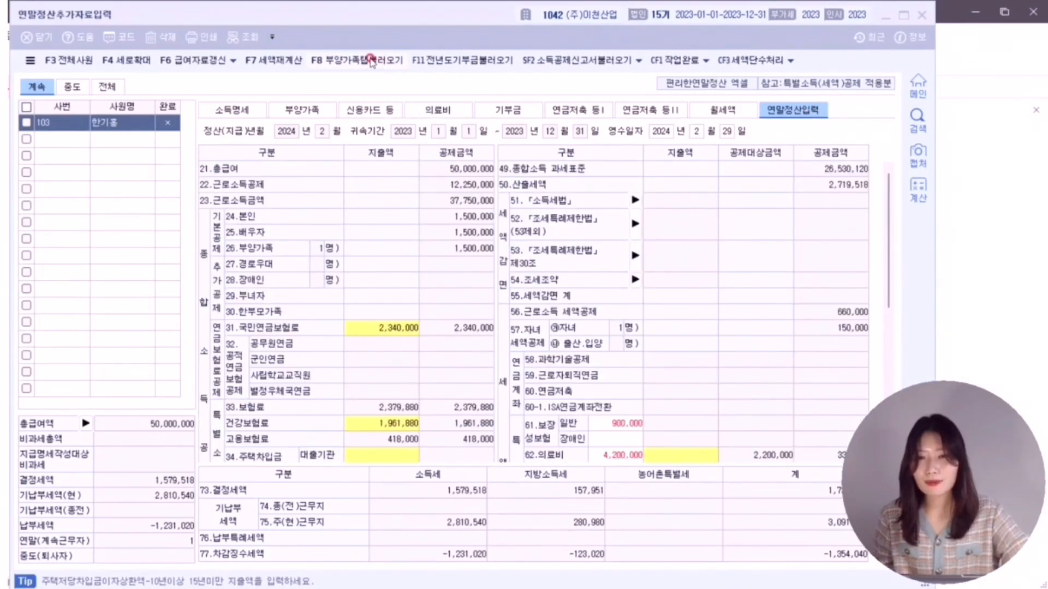
pyautogui.click(369, 60)
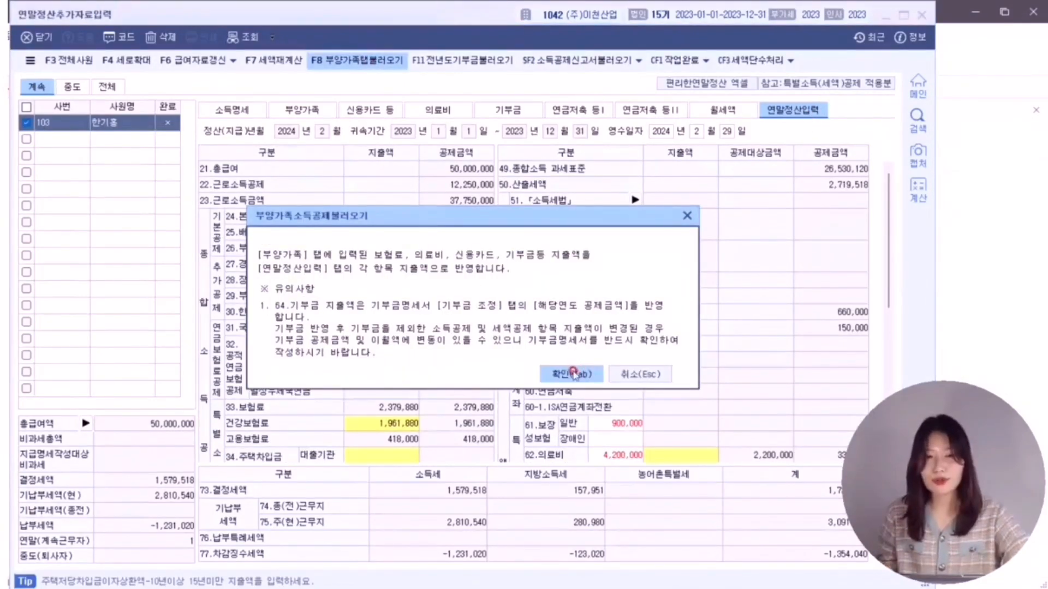
pyautogui.click(572, 374)
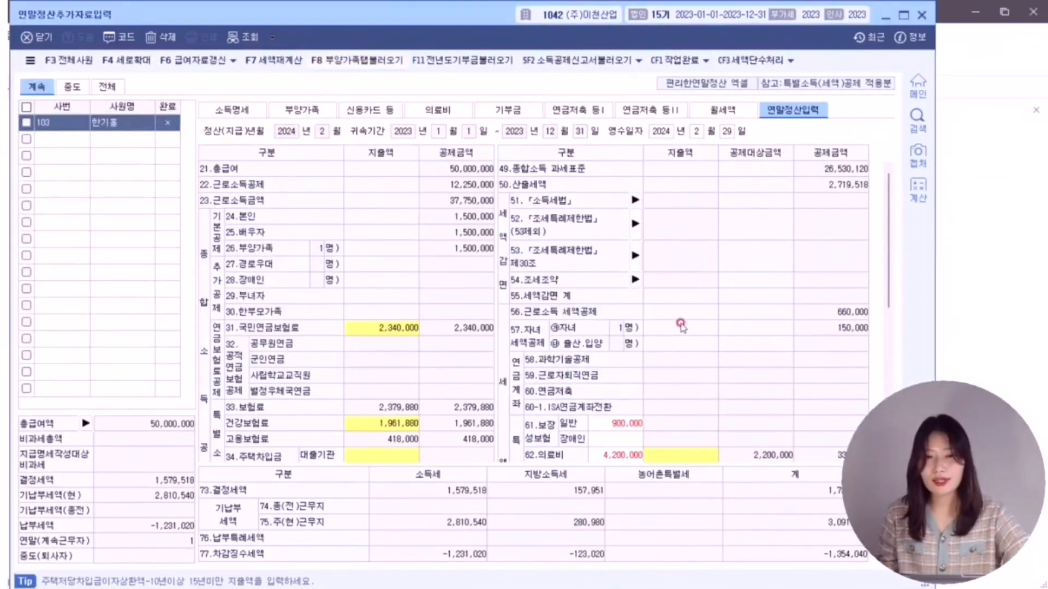